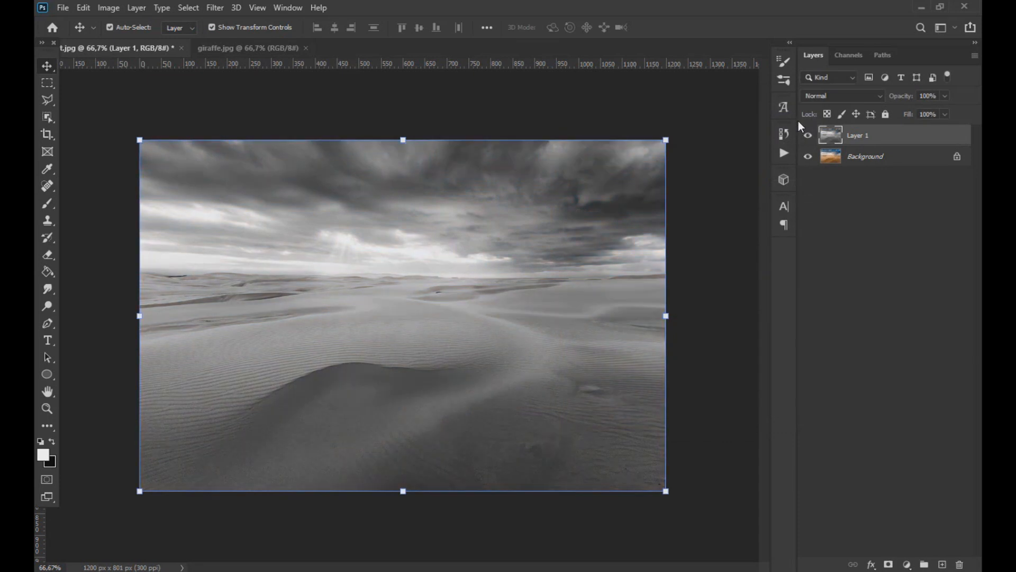
- Add a Gradient Map adjustment layer above Layer 1 and set the gradient's first color stop to 89703a
left_click(910, 564)
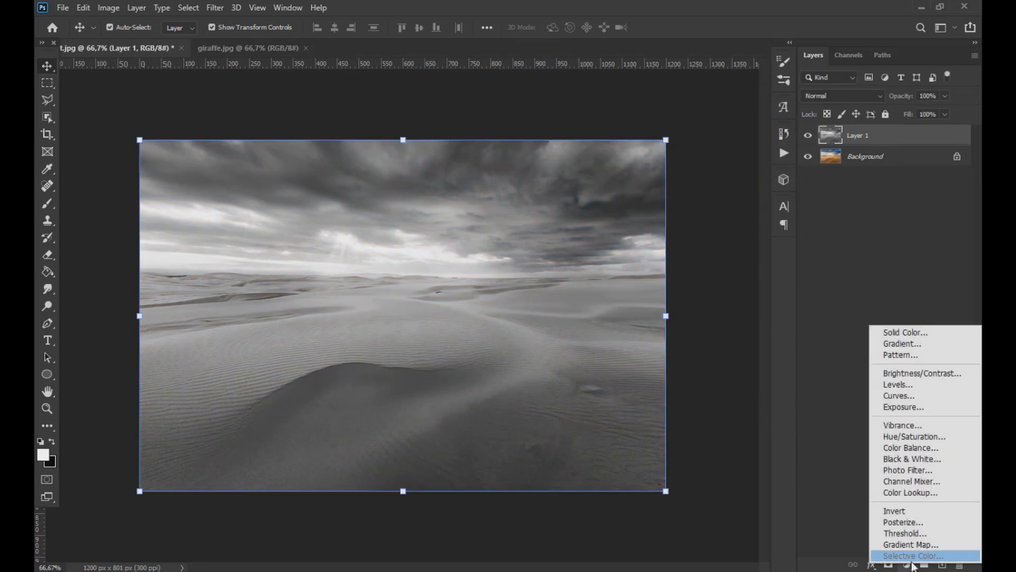
left_click(947, 544)
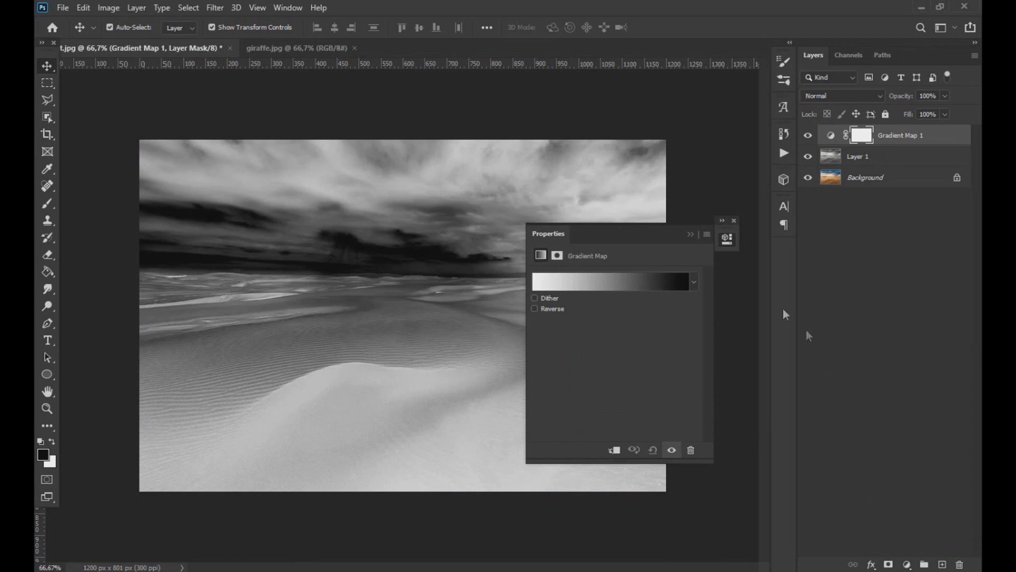
left_click(653, 282)
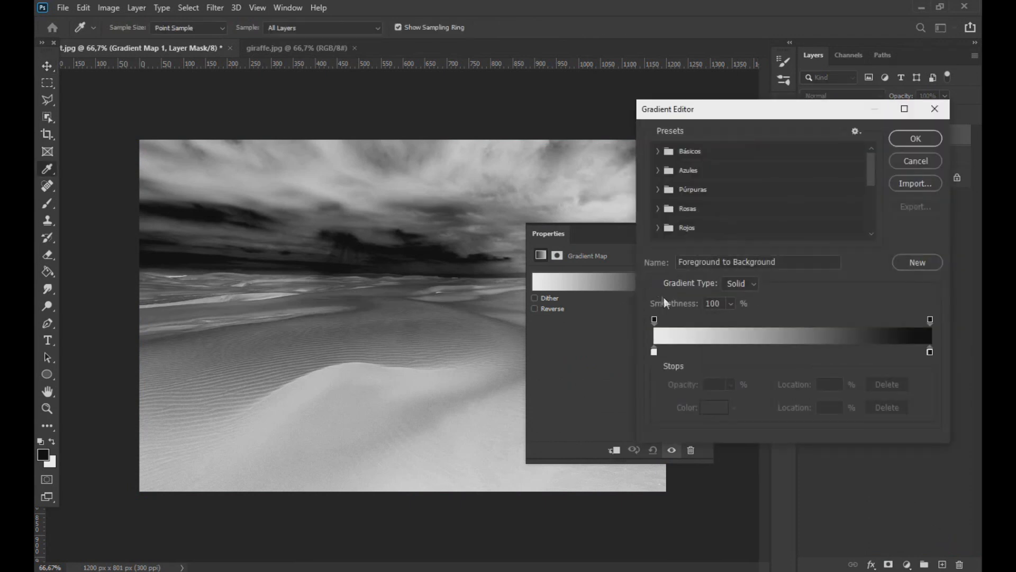
double_click(655, 351)
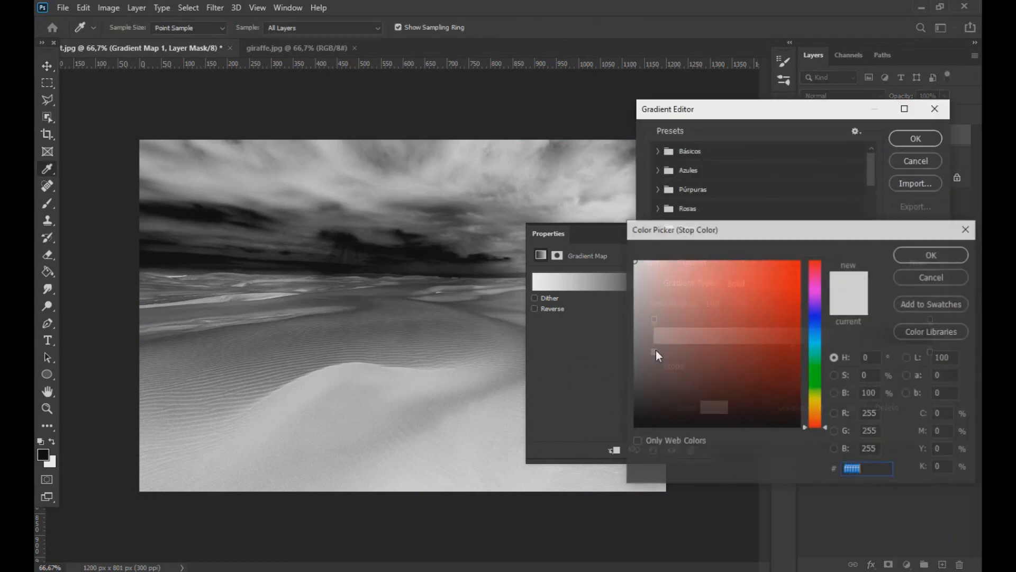
type("89703a")
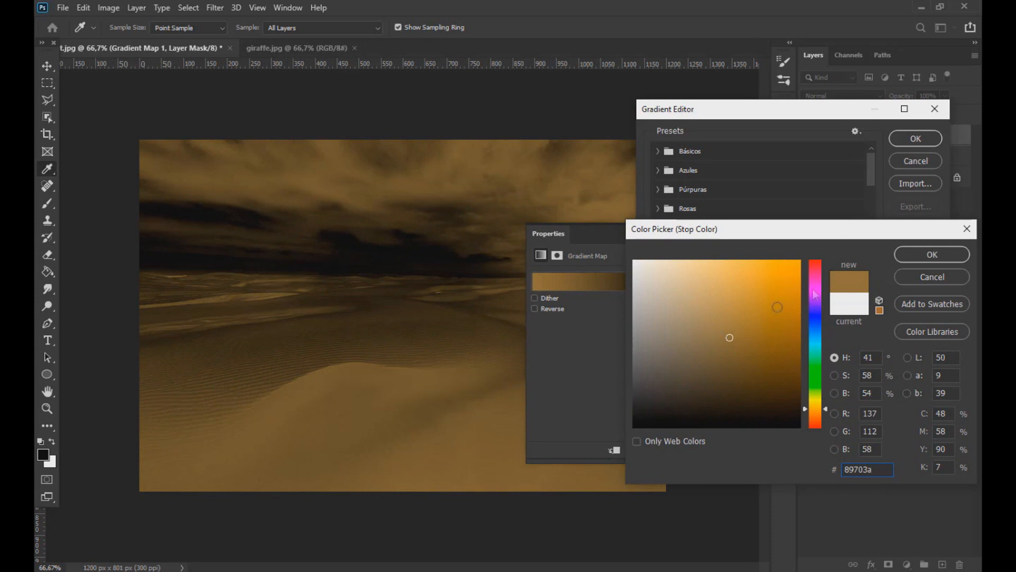
left_click(916, 254)
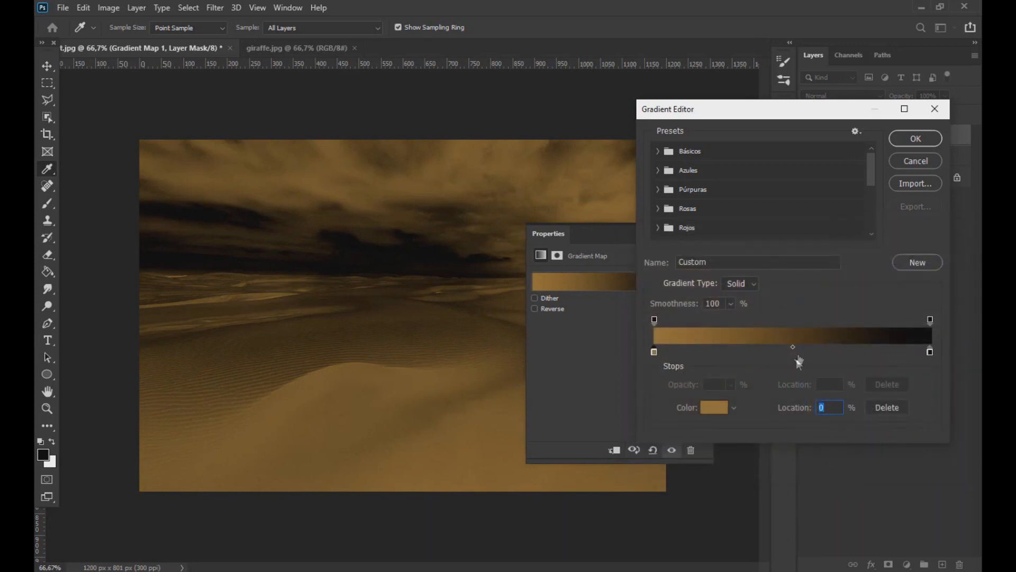
- Set the gradient's end color stop, at location 100%, to f9f0d1
double_click(931, 351)
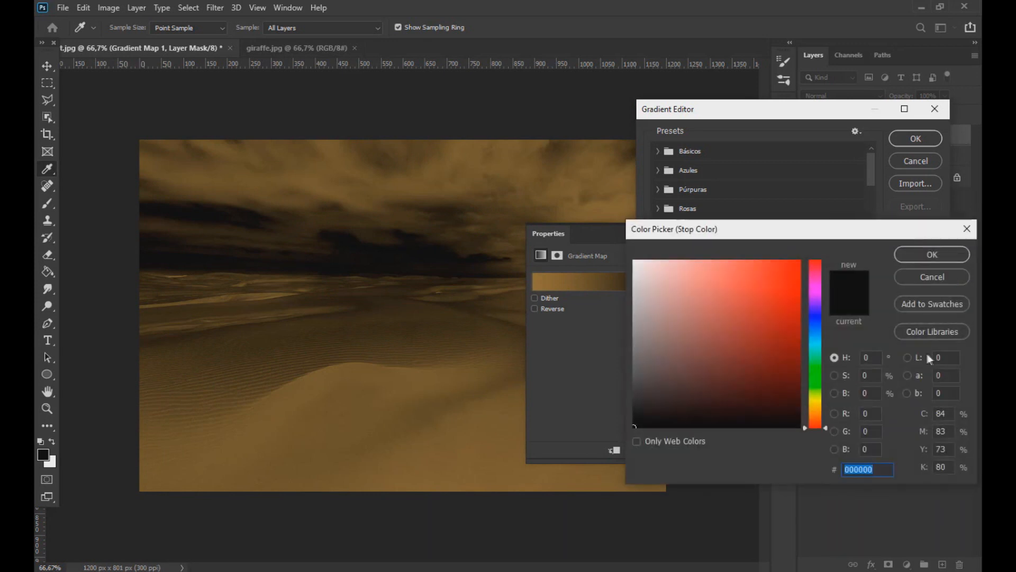
type("f9")
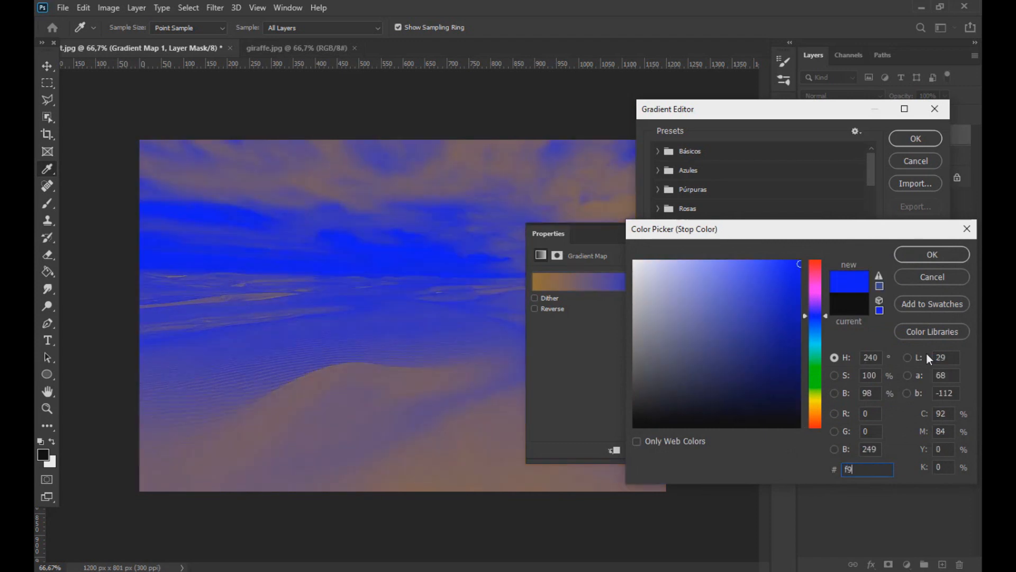
type("f0d1")
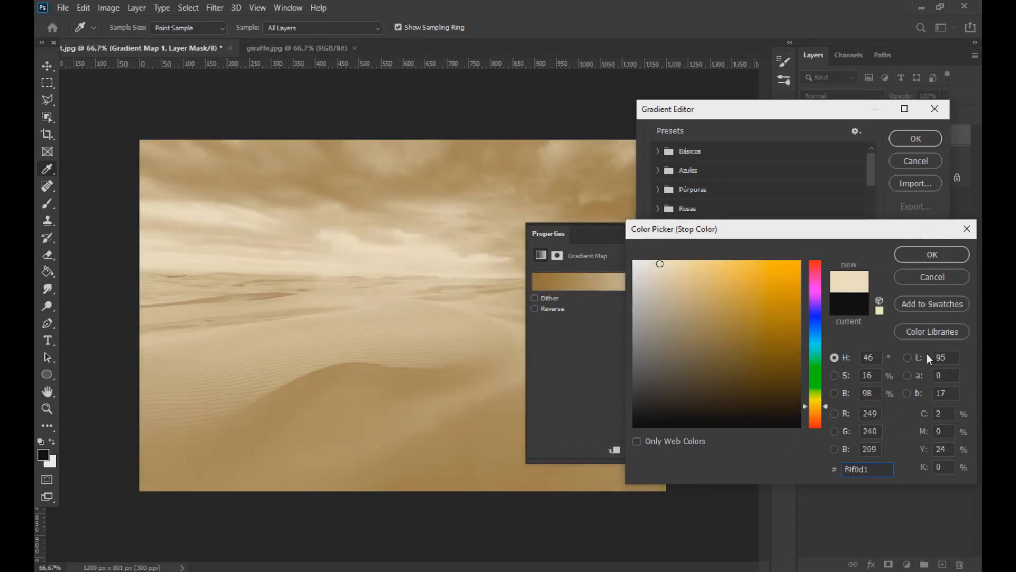
left_click(931, 254)
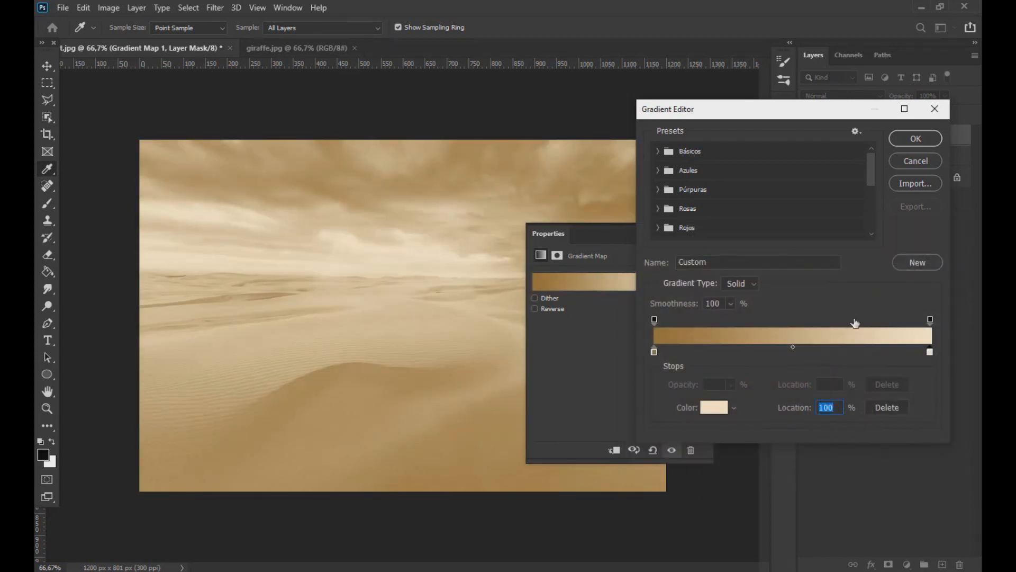
- Add a color stop near the middle of the gradient and set its color to eee9bf
left_click(802, 351)
double_click(804, 351)
type("e")
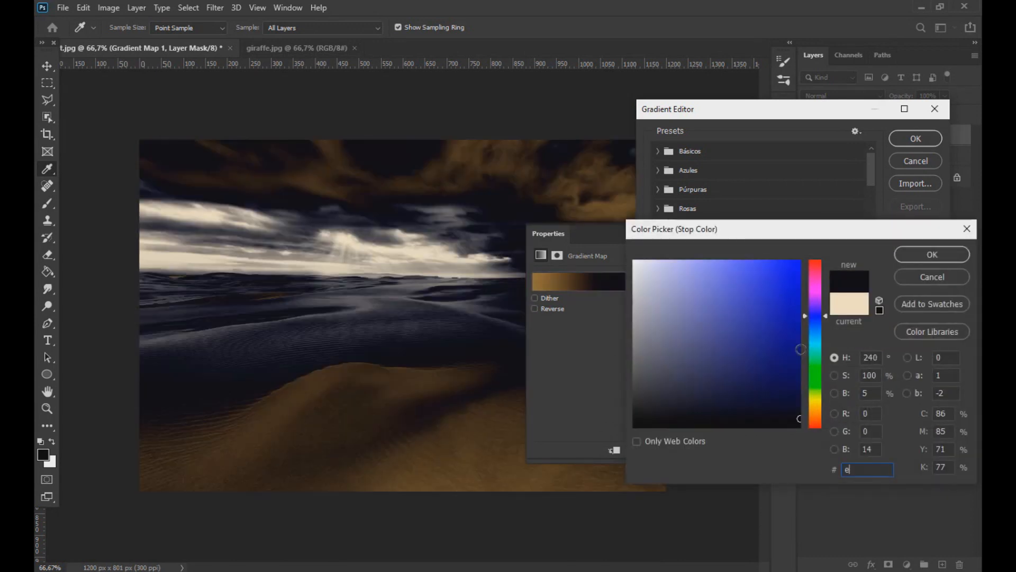
type("ee9")
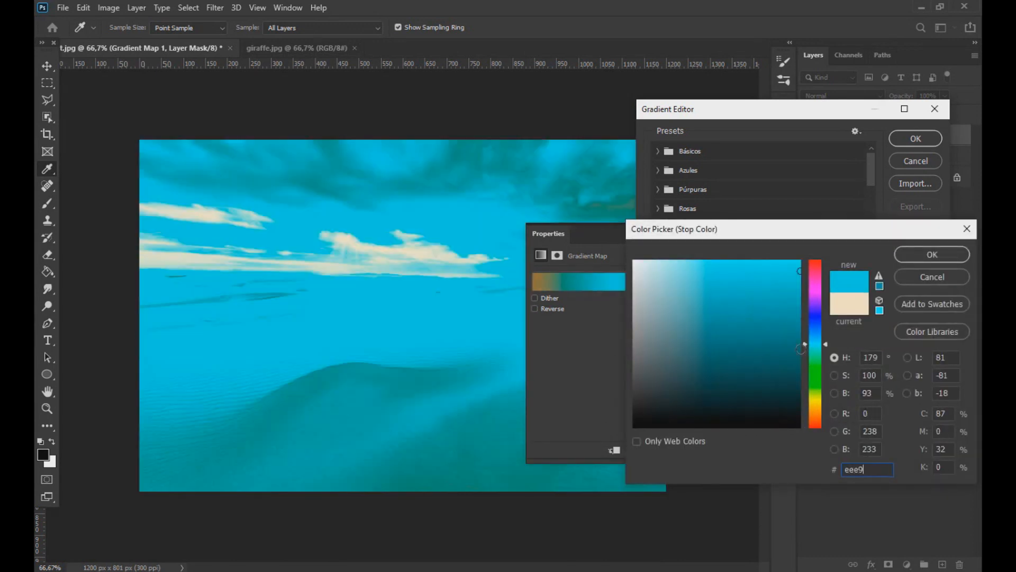
type("bf")
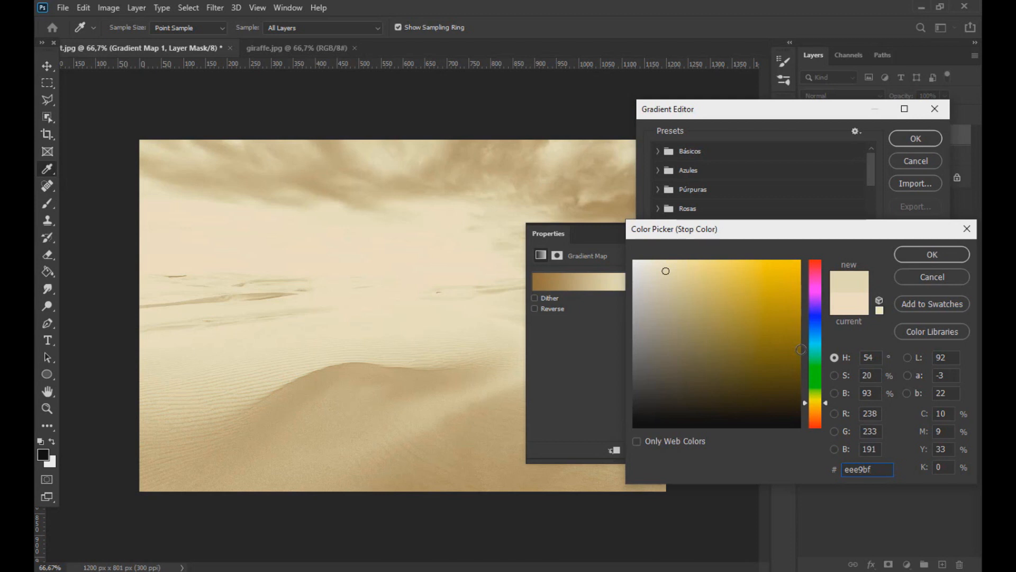
key("Return")
- Place the eee9bf stop at location 75%, move the midpoint before it to about 56%, and accept the gradient
left_click_drag(775, 352, 907, 347)
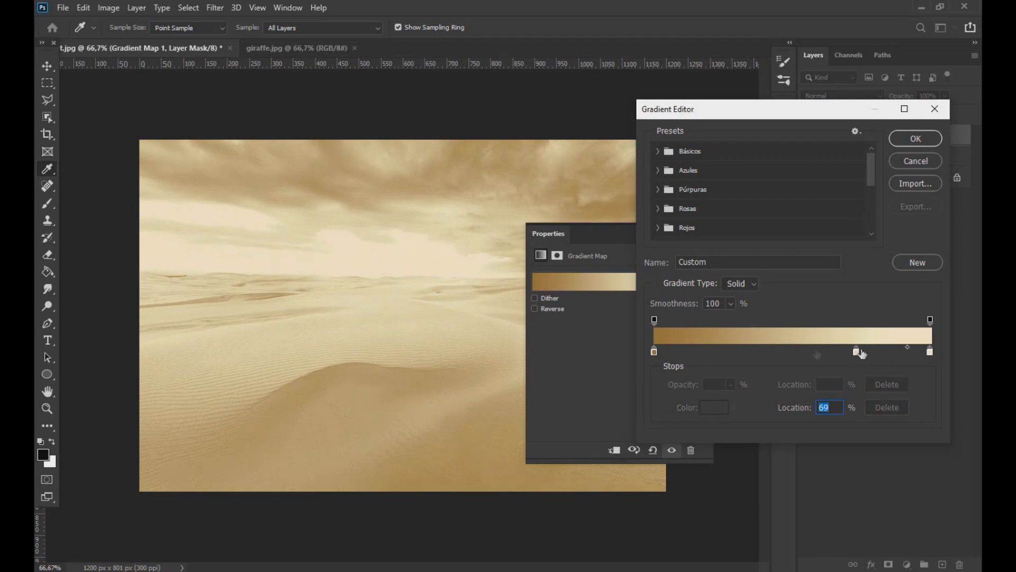
left_click_drag(838, 354, 767, 348)
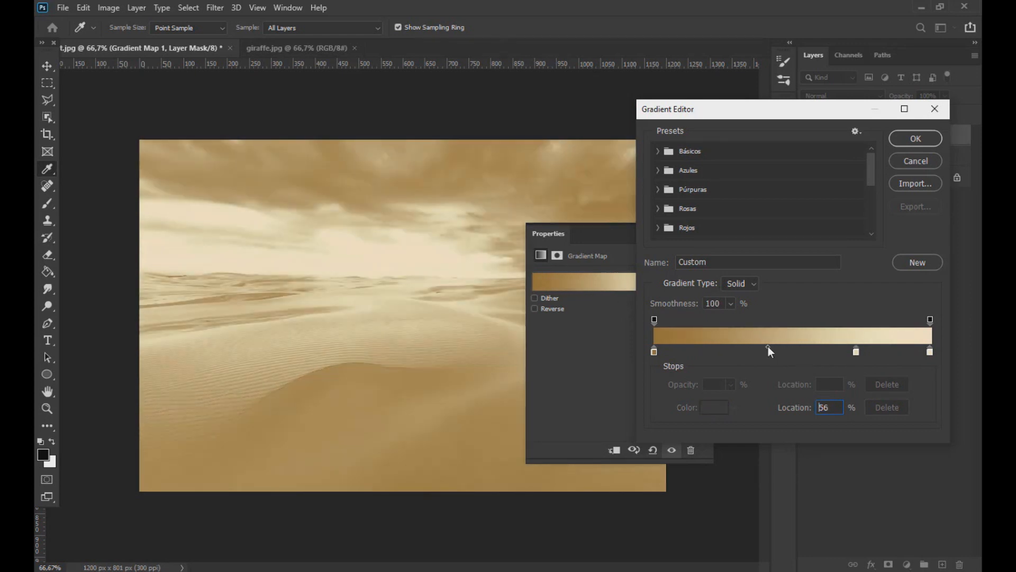
mouse_move(857, 352)
left_mouse_down()
mouse_move(838, 354)
mouse_move(861, 353)
left_mouse_up()
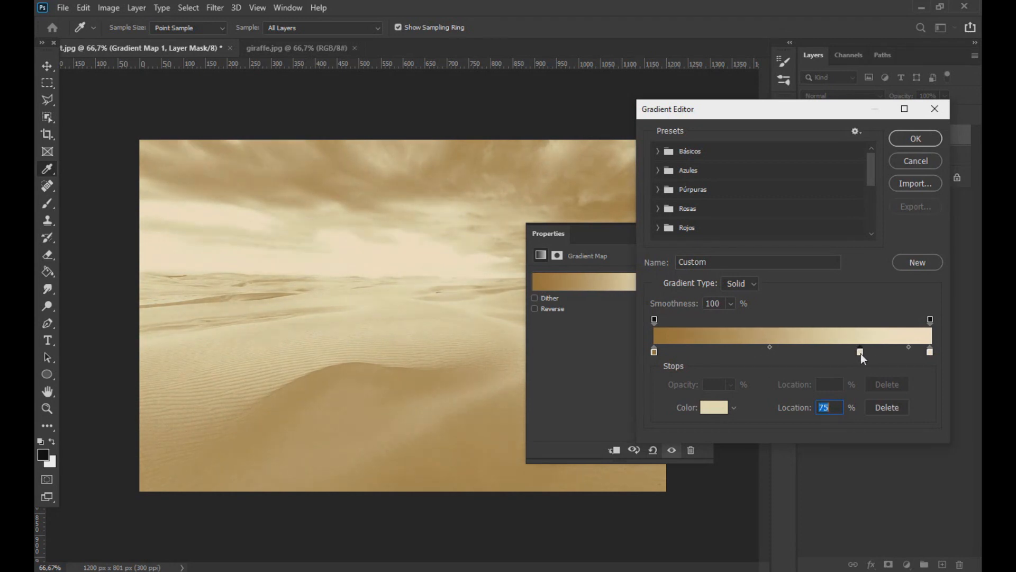
left_click(916, 139)
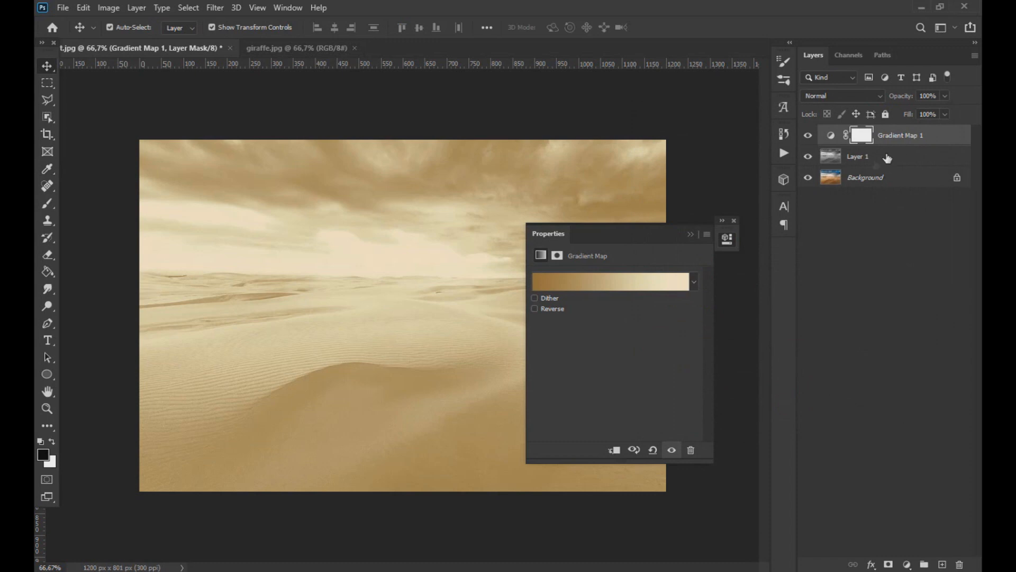
- Lower the Gradient Map layer's opacity to 88%
left_click(734, 220)
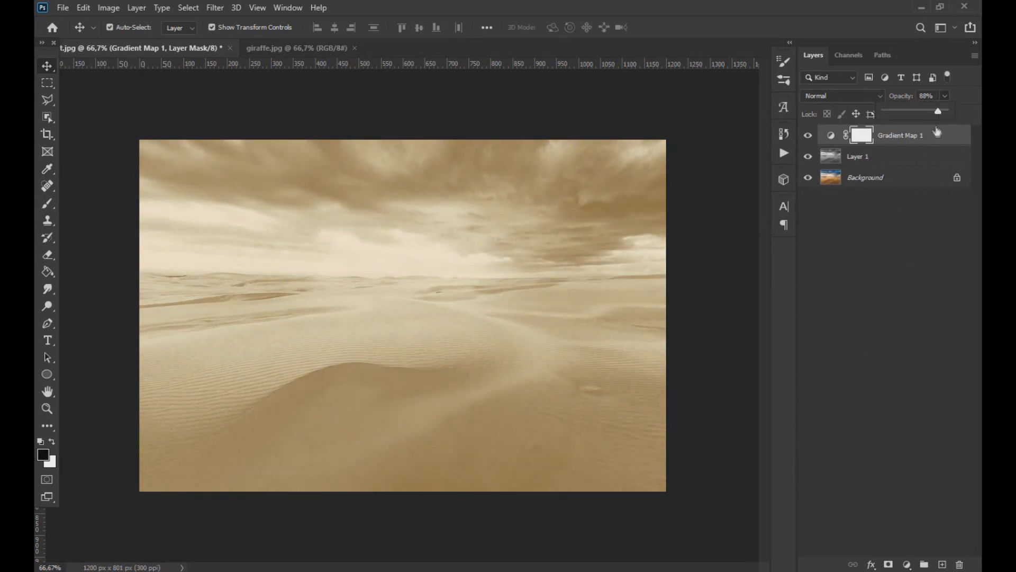
left_click(943, 140)
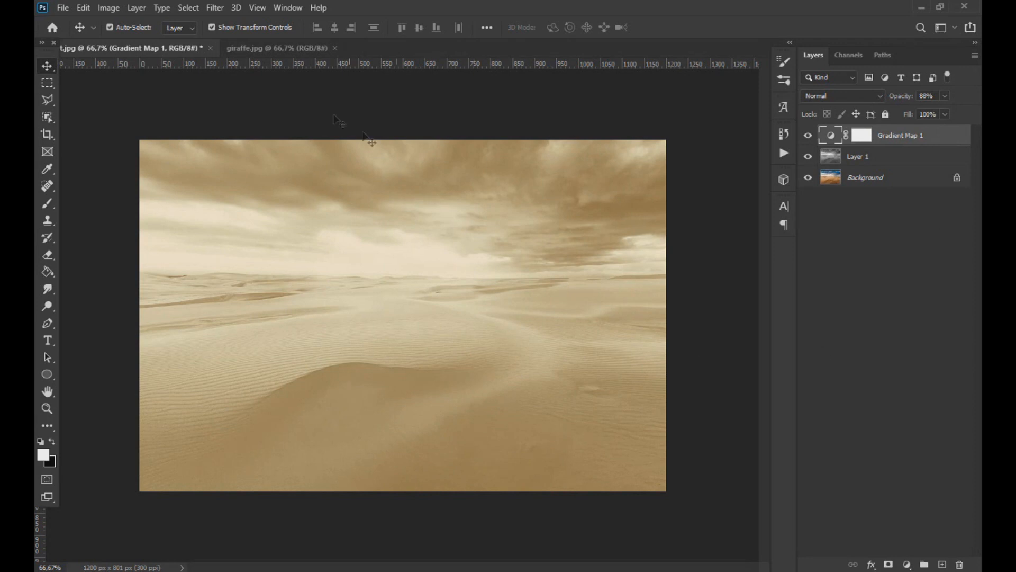
- Bring the giraffe photo into the desert document, scale it to about 79.31%, and center it over the dunes
left_click(287, 52)
left_click_drag(319, 97, 406, 259)
key("ctrl+t")
key("ctrl+0")
left_click_drag(474, 441, 461, 421)
left_click_drag(442, 386, 448, 397)
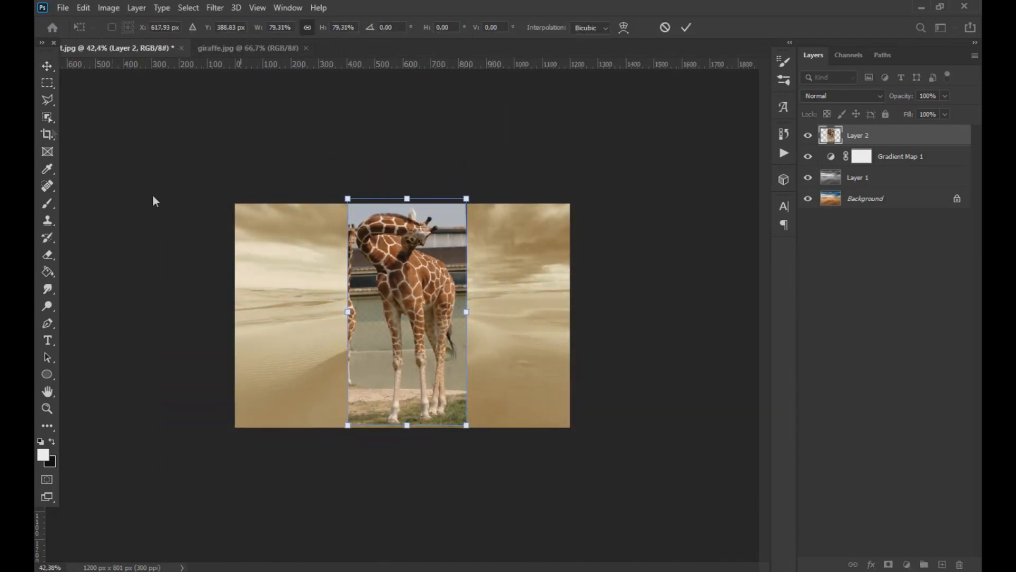
key("Return")
key("ctrl+0")
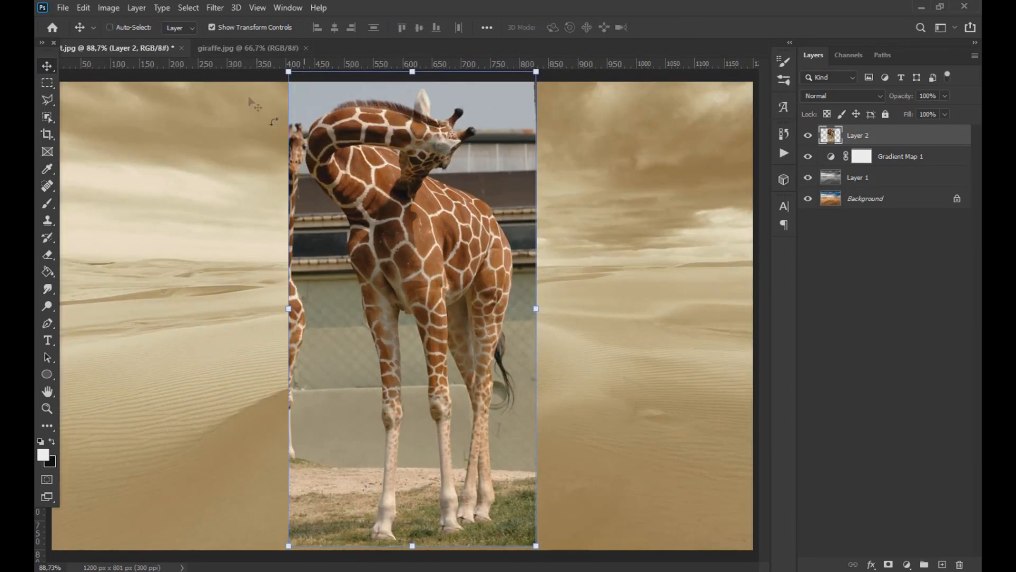
- Turn off the transform controls and select the front giraffe using the Object Selection tool with a rectangle around it
left_click(212, 28)
scroll(430, 259, "up", 3, "alt")
scroll(460, 267, "up", 3)
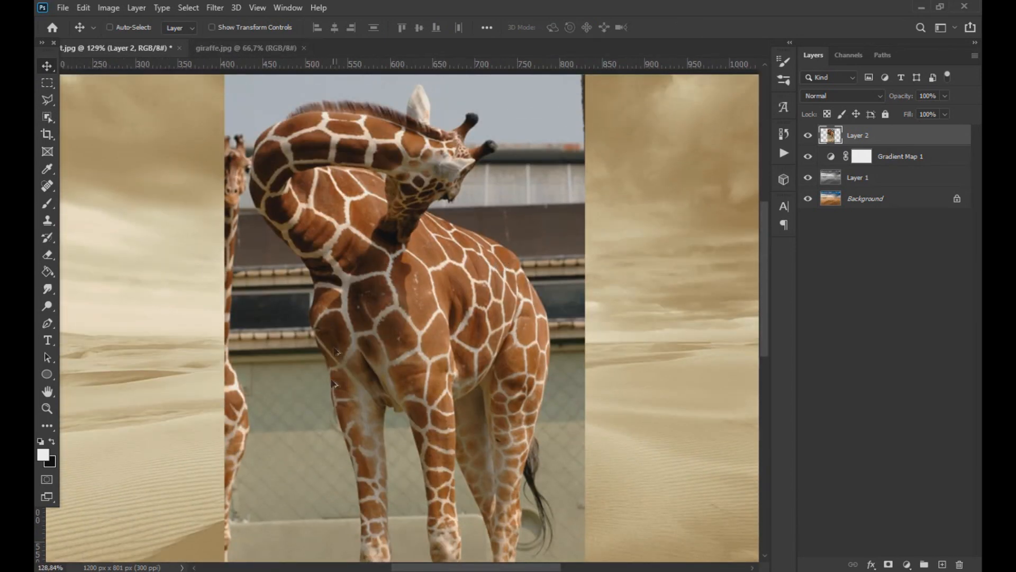
scroll(336, 351, "down", 5, "alt")
scroll(416, 517, "up", 6, "alt")
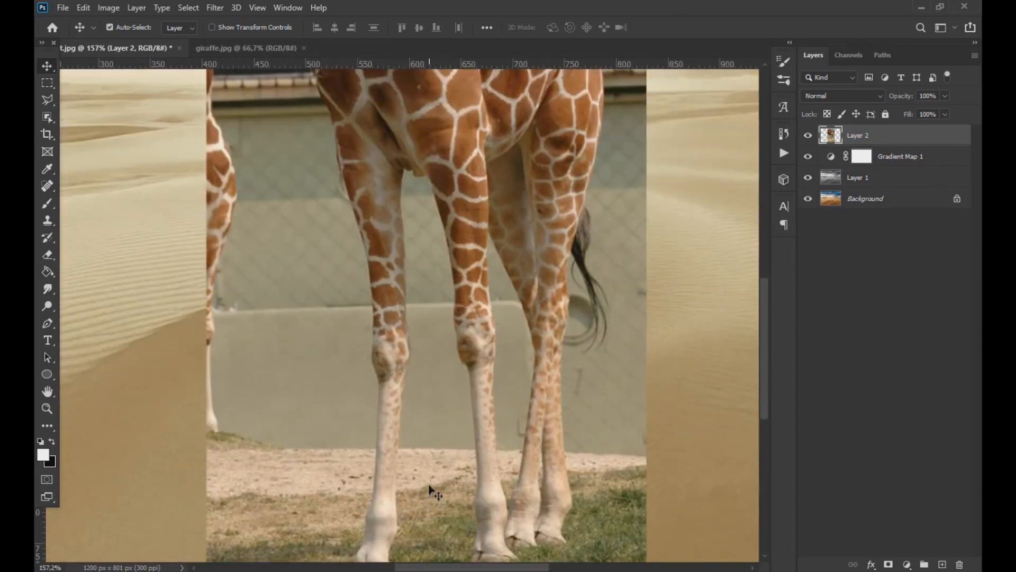
scroll(432, 492, "up", 2)
key("w")
scroll(309, 288, "down", 3, "alt")
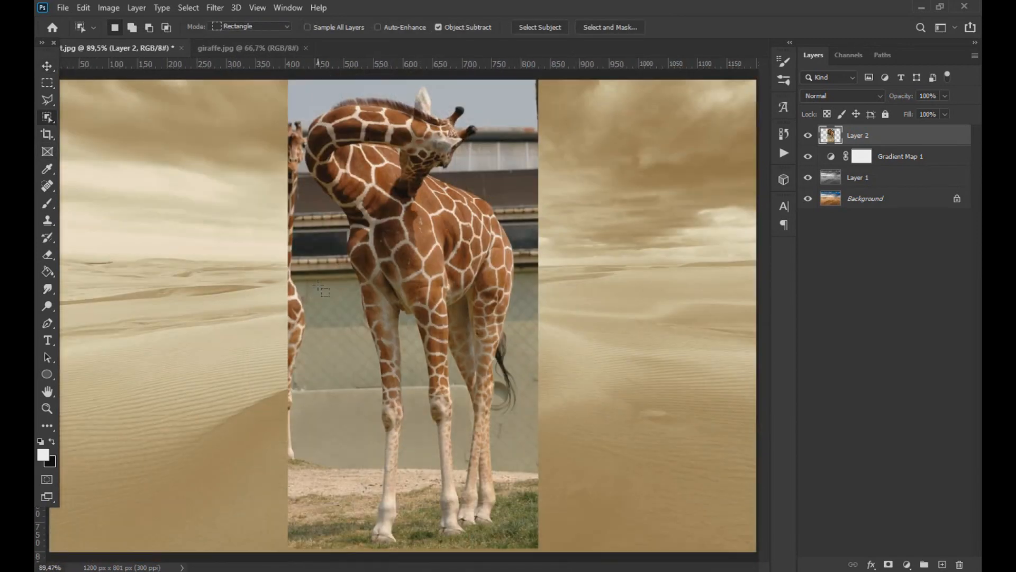
left_click_drag(301, 82, 527, 541)
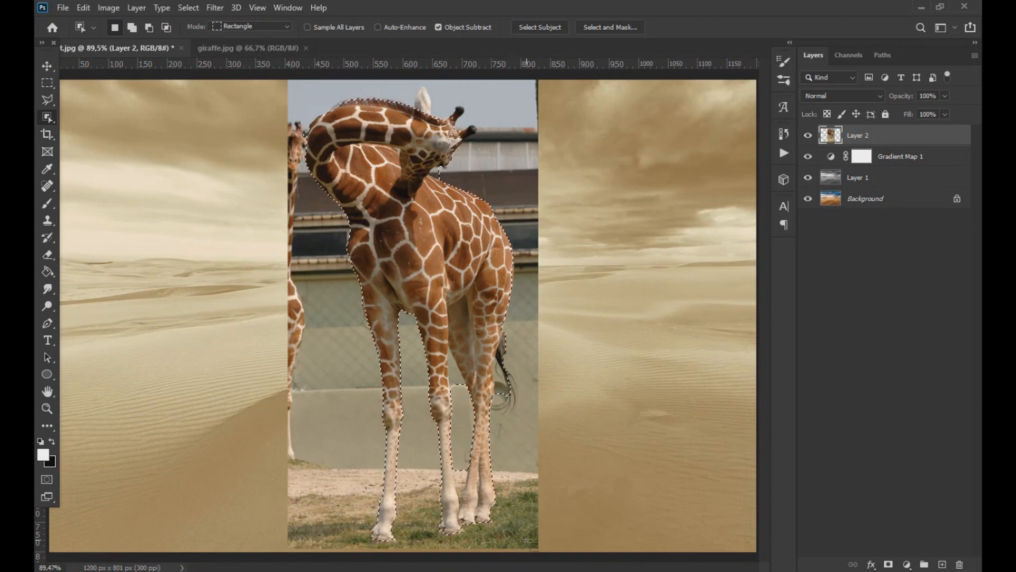
- Subtract the background between the legs and beneath the head from the giraffe selection with the Quick Selection tool
right_click(50, 119)
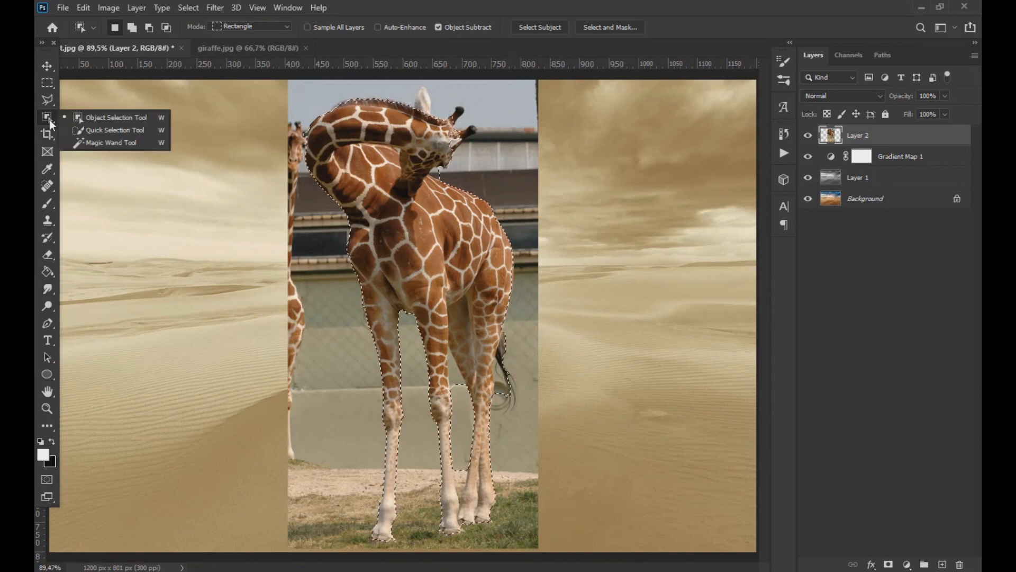
left_click(87, 131)
scroll(461, 376, "up", 5)
left_click_drag(471, 374, 465, 323)
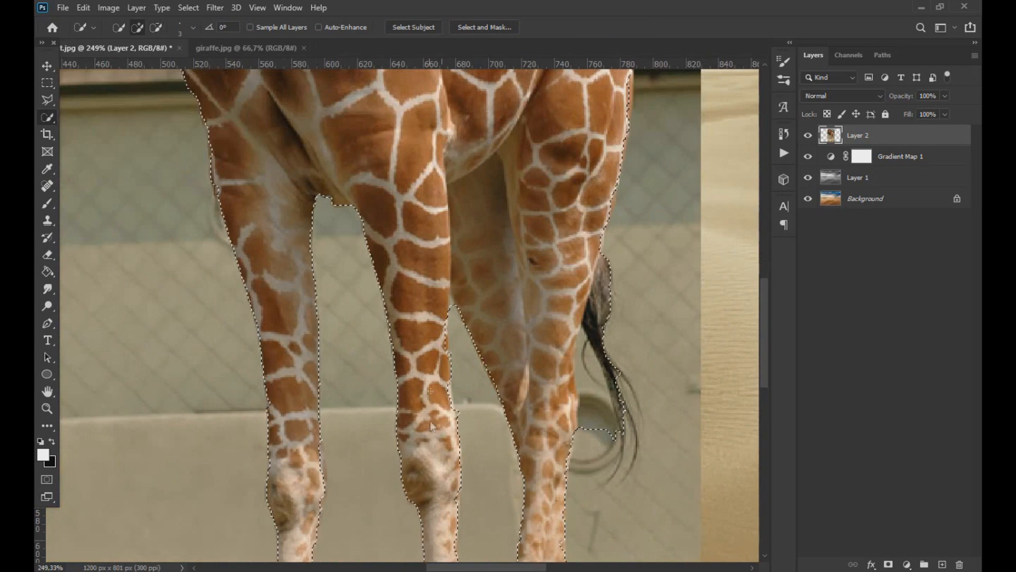
scroll(546, 285, "up", 2)
scroll(545, 285, "up", 6)
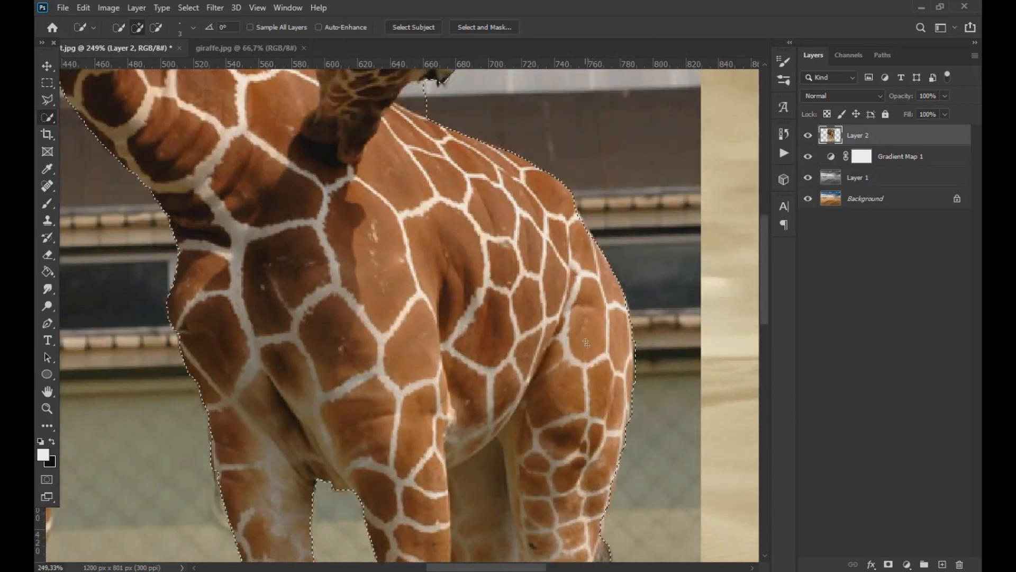
scroll(407, 317, "up", 4)
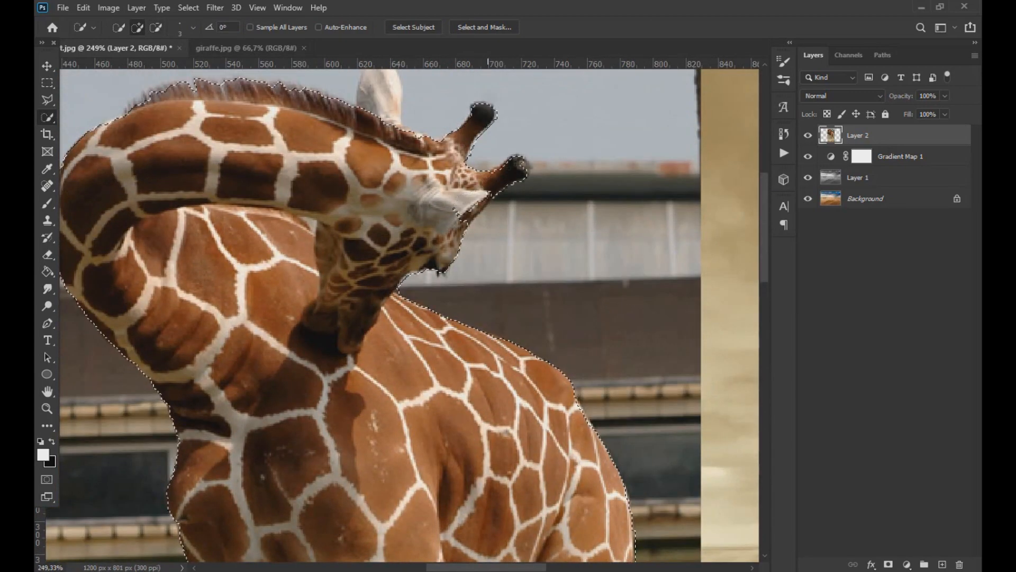
- Add the giraffe's ear to the selection and turn the selection into a layer mask on Layer 2
scroll(408, 318, "up", 2)
left_click_drag(386, 177, 372, 162)
scroll(375, 258, "down", 6)
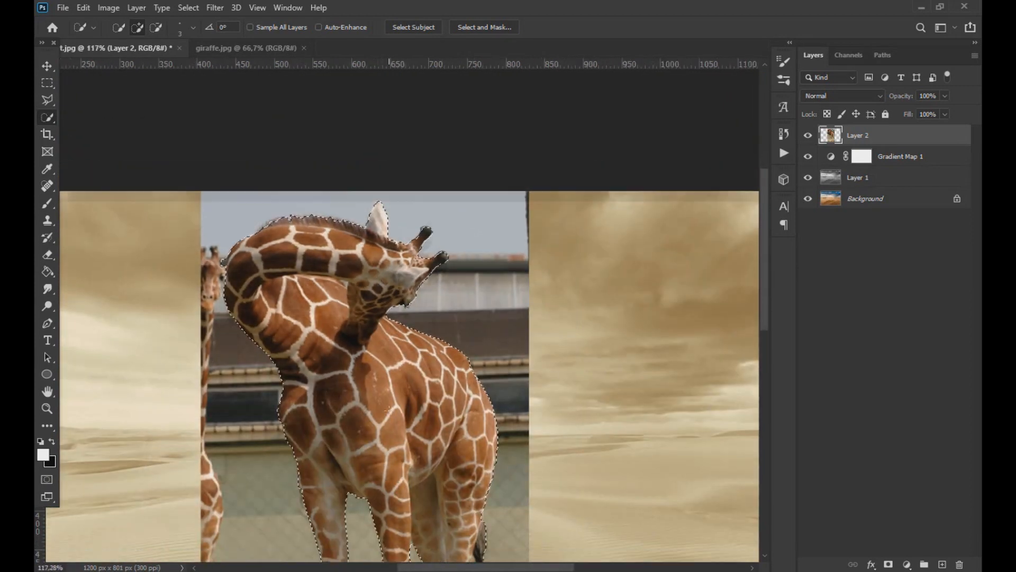
scroll(390, 259, "down", 6)
left_click(890, 565)
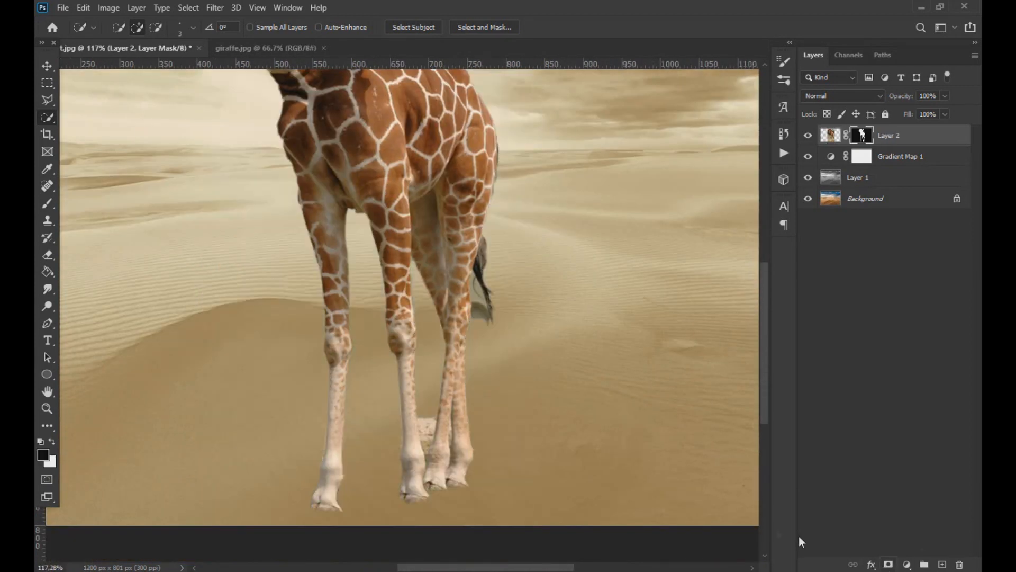
- Paint white on the giraffe's layer mask with a small brush, 39% hardness, to restore the edges of the hooves
left_click(48, 204)
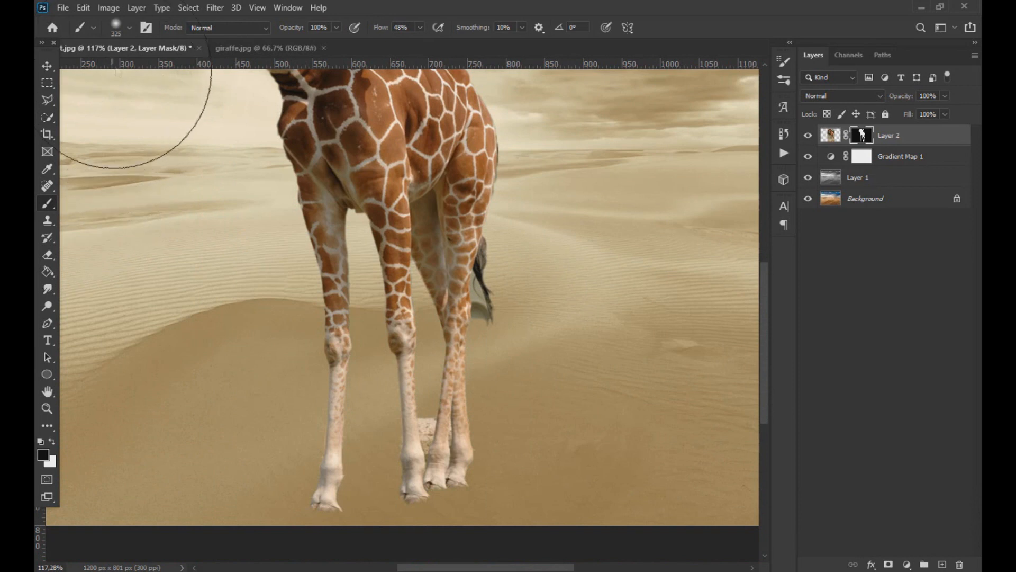
left_click(130, 29)
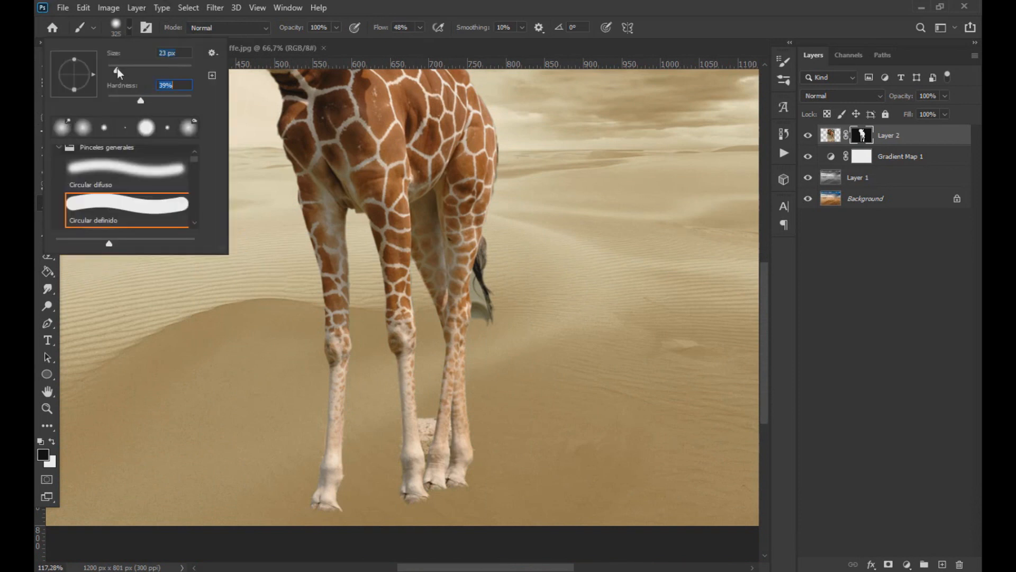
scroll(315, 487, "up", 10)
right_click(415, 356, "alt")
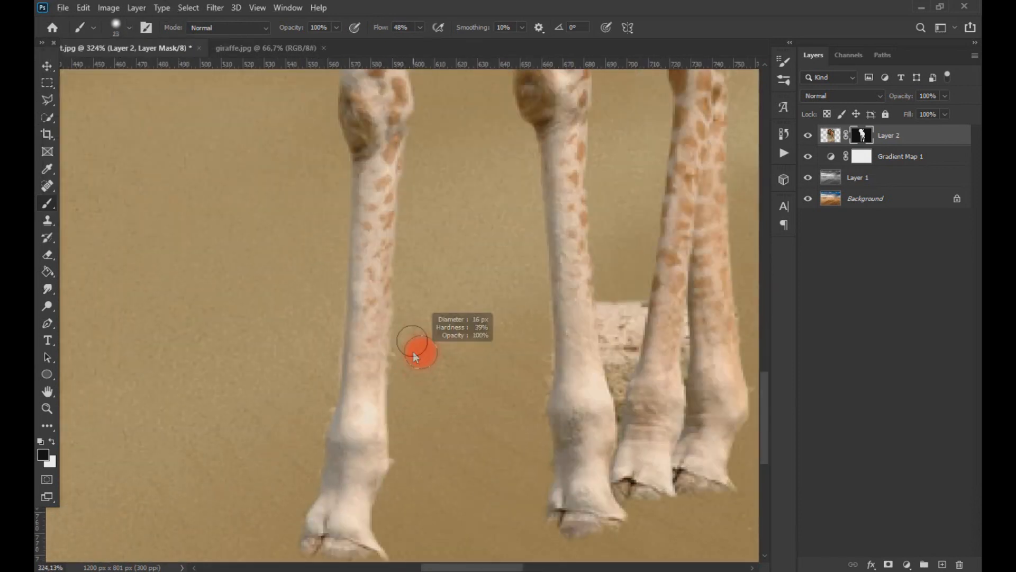
scroll(413, 322, "down", 1)
left_click(52, 442)
left_click_drag(351, 531, 310, 525)
left_click_drag(565, 503, 722, 460)
- Paint black on the giraffe's layer mask to hide leftover background around the hooves, between the legs and beside the tail
key("x")
left_click_drag(324, 556, 661, 507)
mouse_move(603, 291)
left_mouse_down()
mouse_move(628, 268)
mouse_move(621, 336)
mouse_move(632, 310)
left_mouse_up()
right_click(627, 282, "alt")
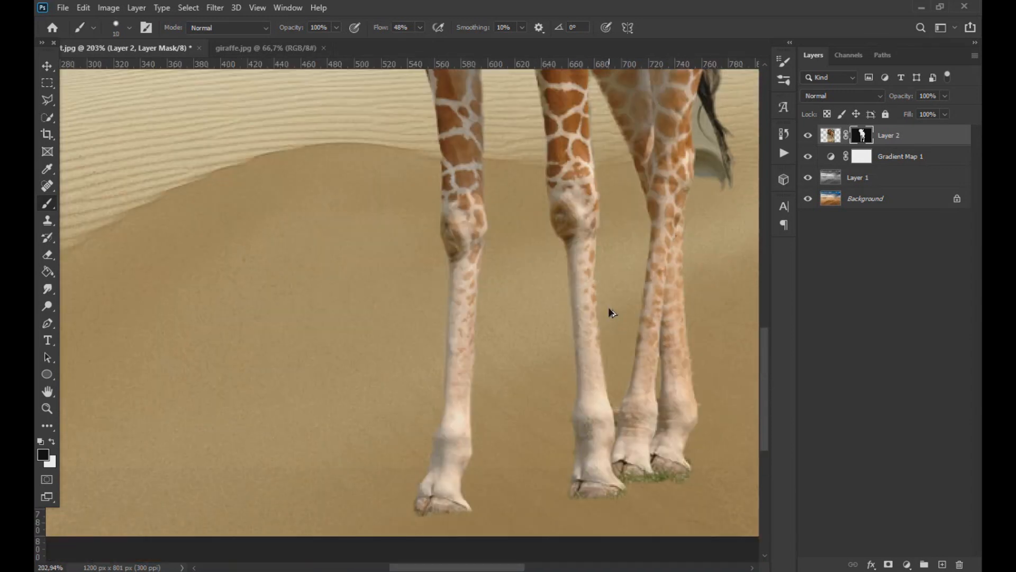
scroll(609, 311, "up", 3)
mouse_move(686, 229)
left_mouse_down()
mouse_move(644, 298)
mouse_move(669, 322)
left_mouse_up()
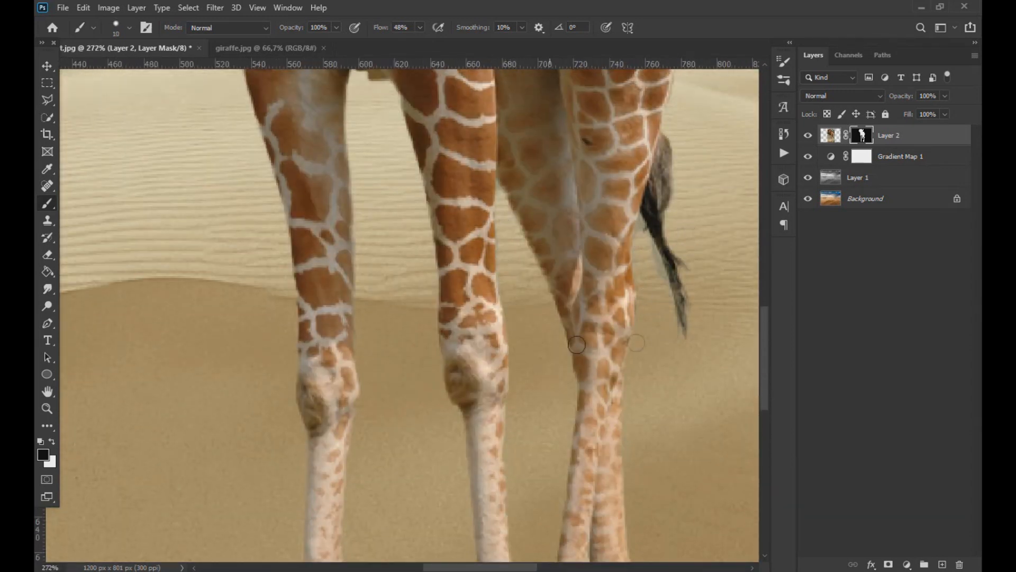
scroll(526, 367, "up", 2)
left_click_drag(643, 274, 676, 363)
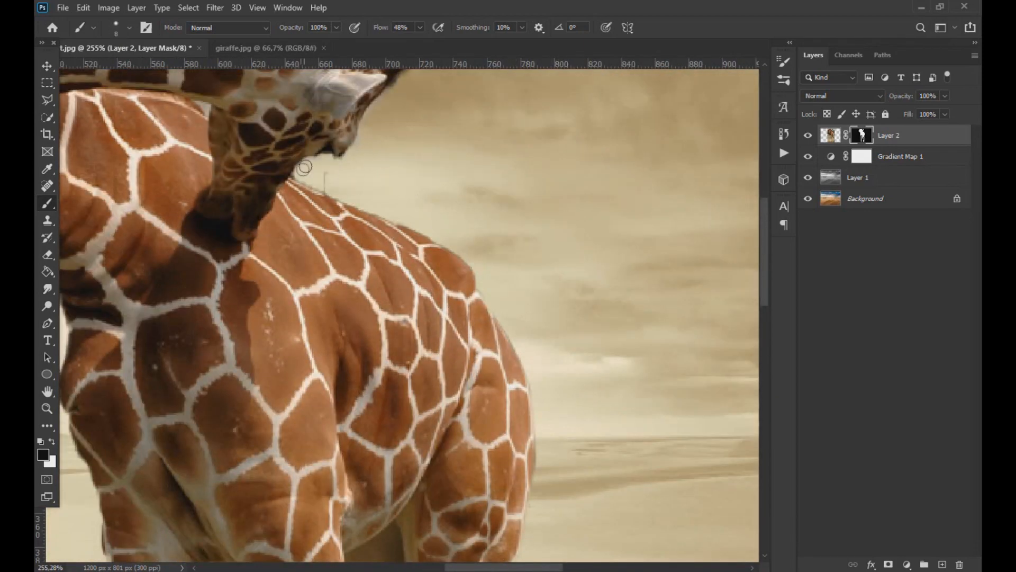
- Paint black on the mask along the giraffe's back, neck and chest to clean up the cutout's outline
mouse_move(305, 167)
left_mouse_down()
mouse_move(346, 160)
mouse_move(306, 178)
mouse_move(327, 174)
mouse_move(454, 251)
left_mouse_up()
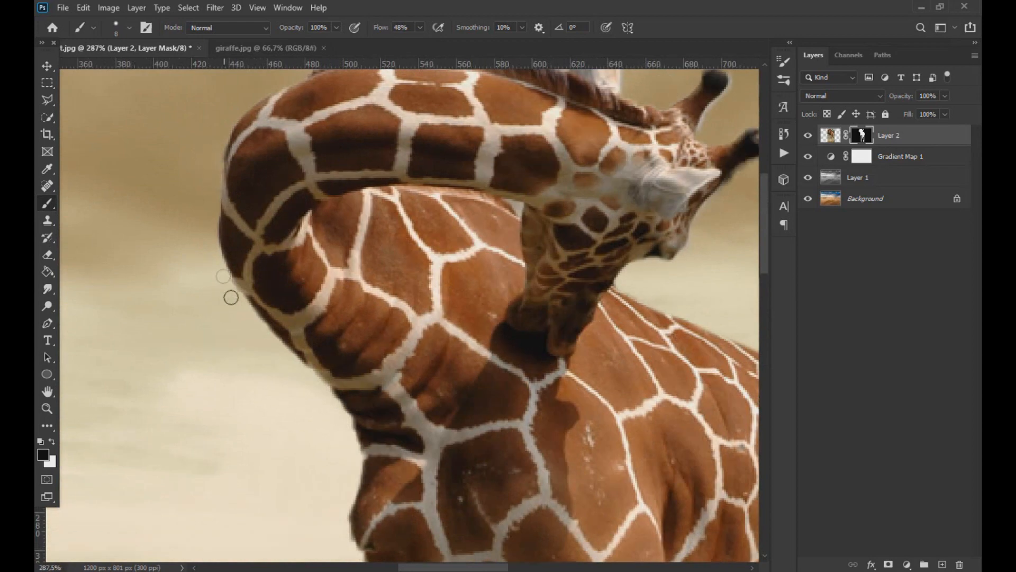
left_click_drag(230, 298, 351, 423)
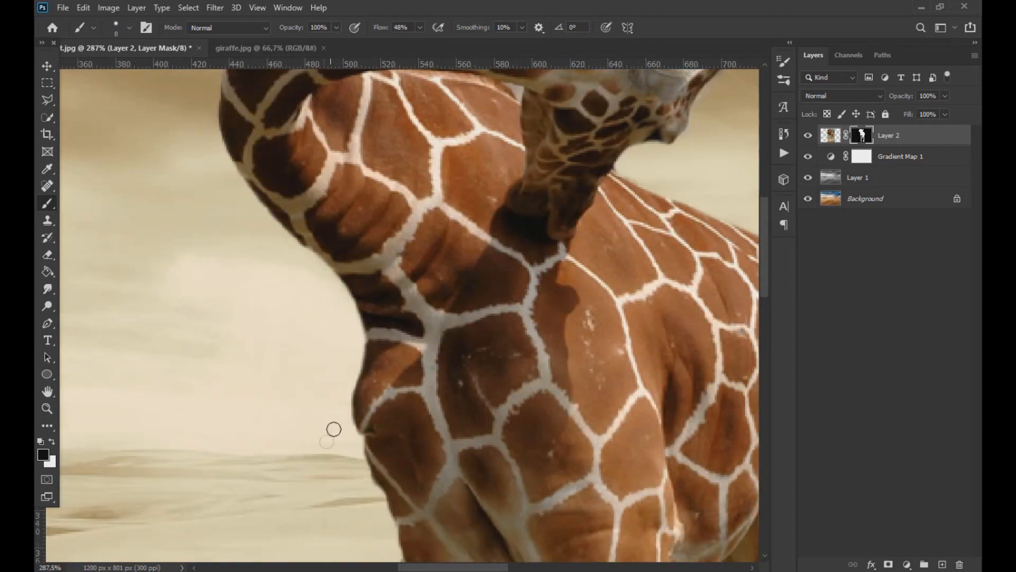
left_click_drag(333, 428, 370, 500)
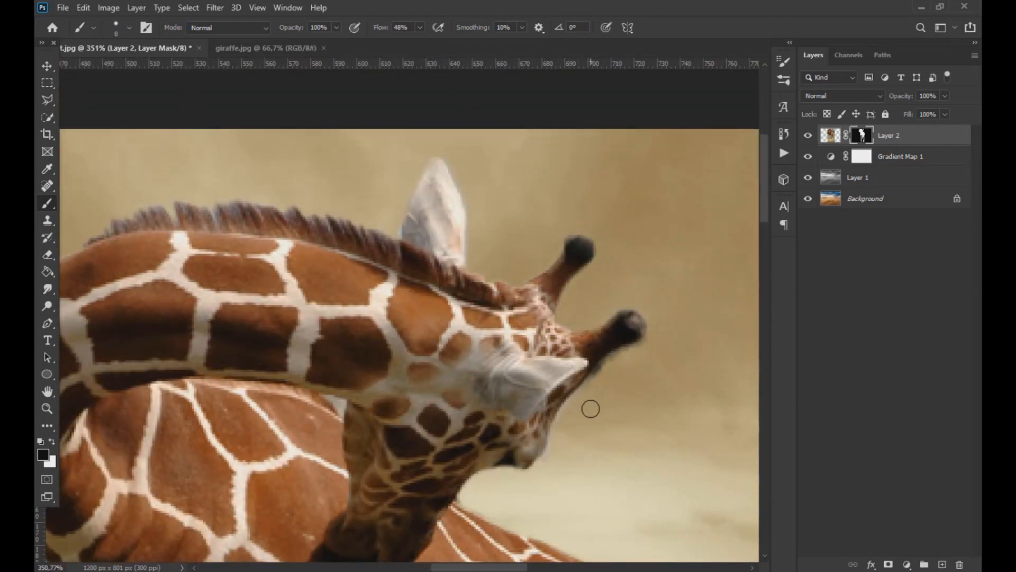
- Restore the giraffe's chest and foreleg edge by painting white on the mask with a 16 px brush at 95% flow
key("shift+2")
key("shift+3")
left_click(129, 27)
key("Escape")
key("7")
key("1")
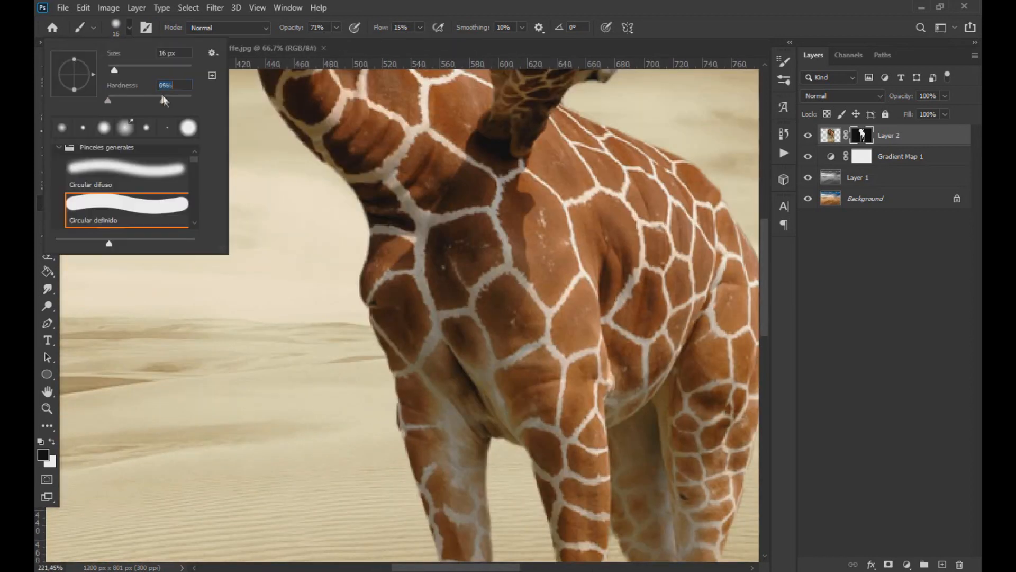
key("Escape")
key("x")
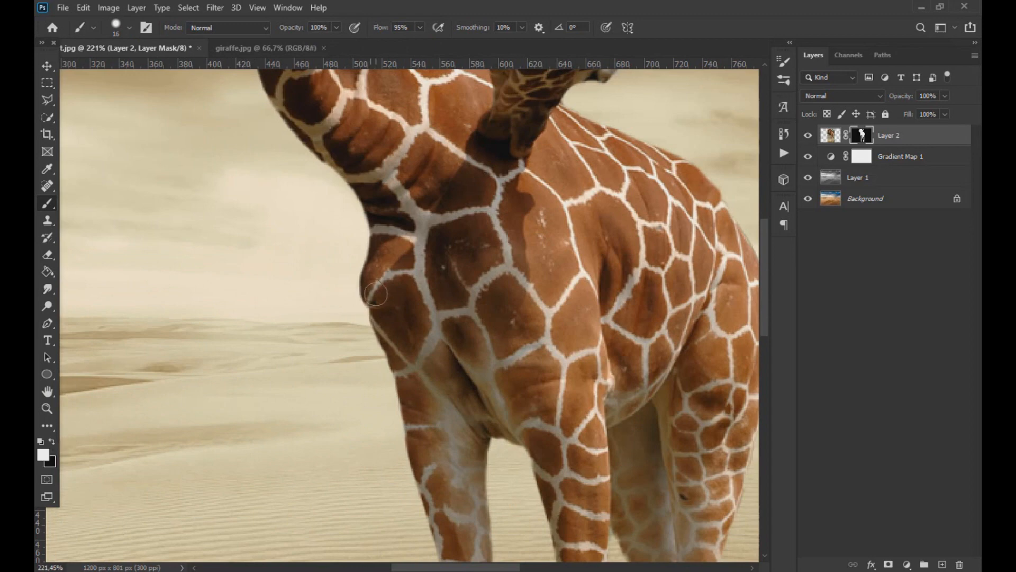
left_click_drag(377, 293, 396, 458)
key("x")
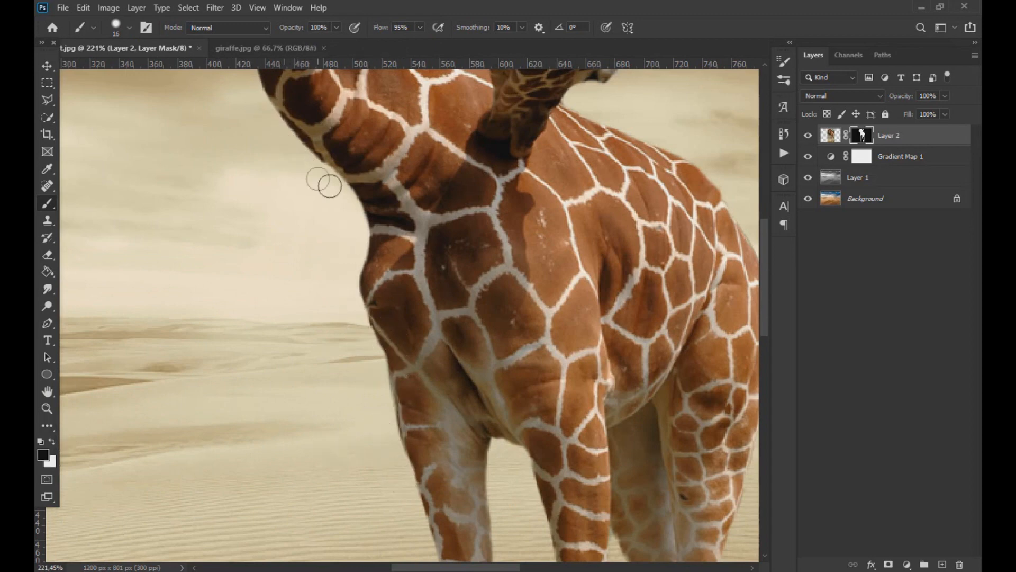
- Brighten the giraffe image on Layer 2 with a Curves adjustment that raises the RGB curve's midtones and highlights
key("ctrl+0")
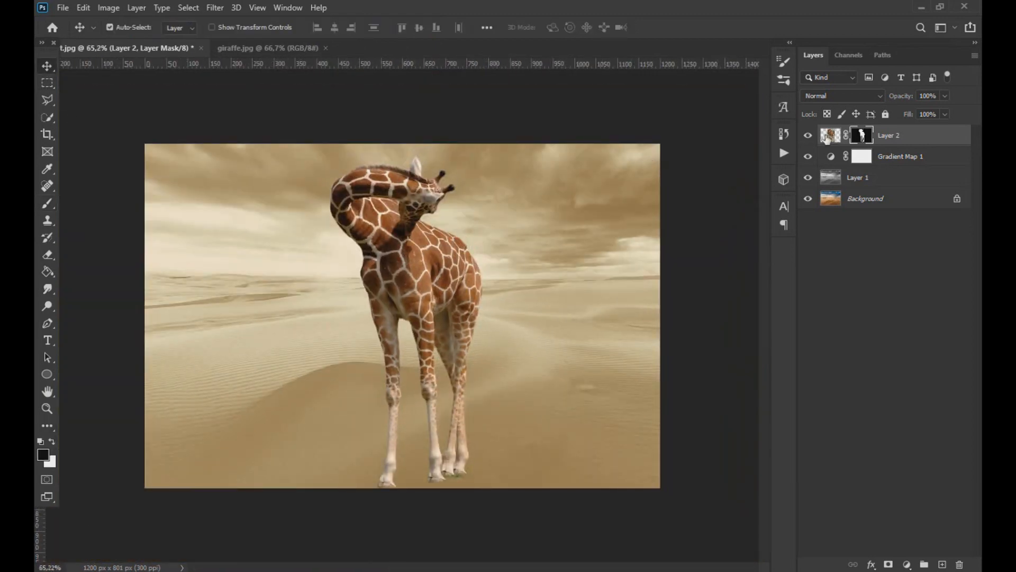
left_click(828, 137)
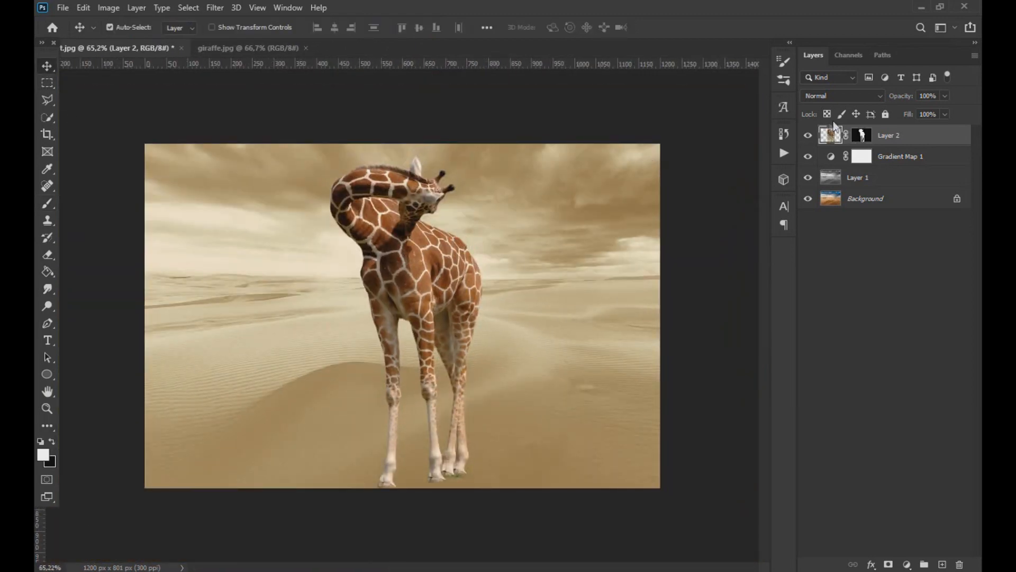
left_click(105, 7)
mouse_move(156, 40)
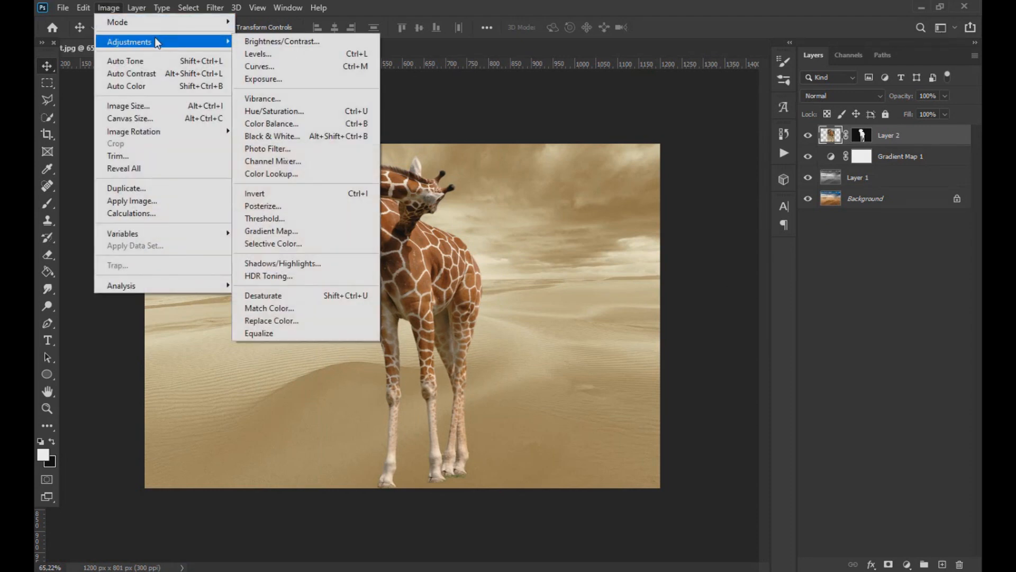
left_click(265, 66)
left_click_drag(652, 328, 648, 294)
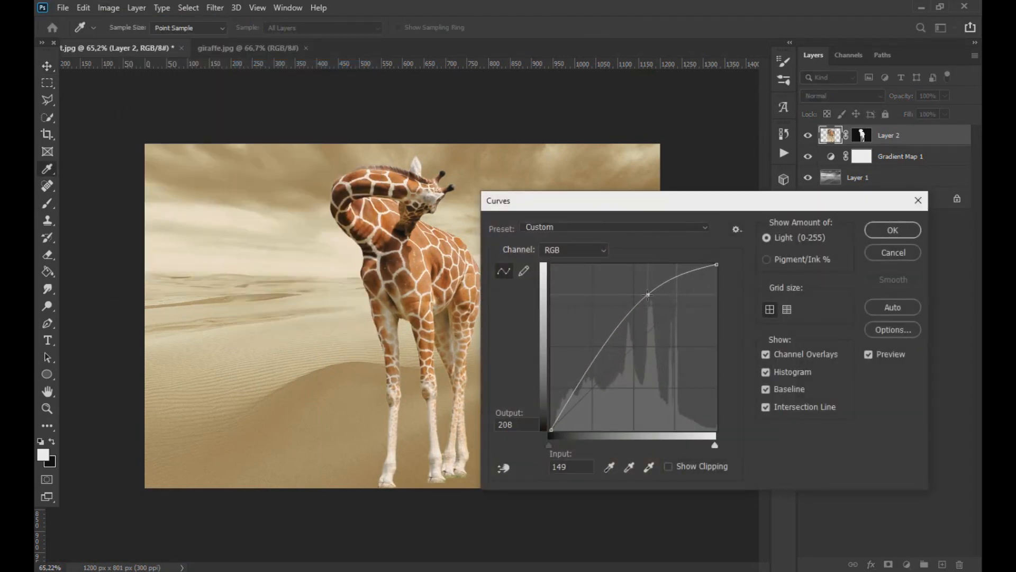
mouse_move(611, 348)
left_mouse_down()
mouse_move(610, 358)
mouse_move(593, 355)
left_mouse_up()
left_click_drag(648, 294, 655, 283)
left_click(893, 231)
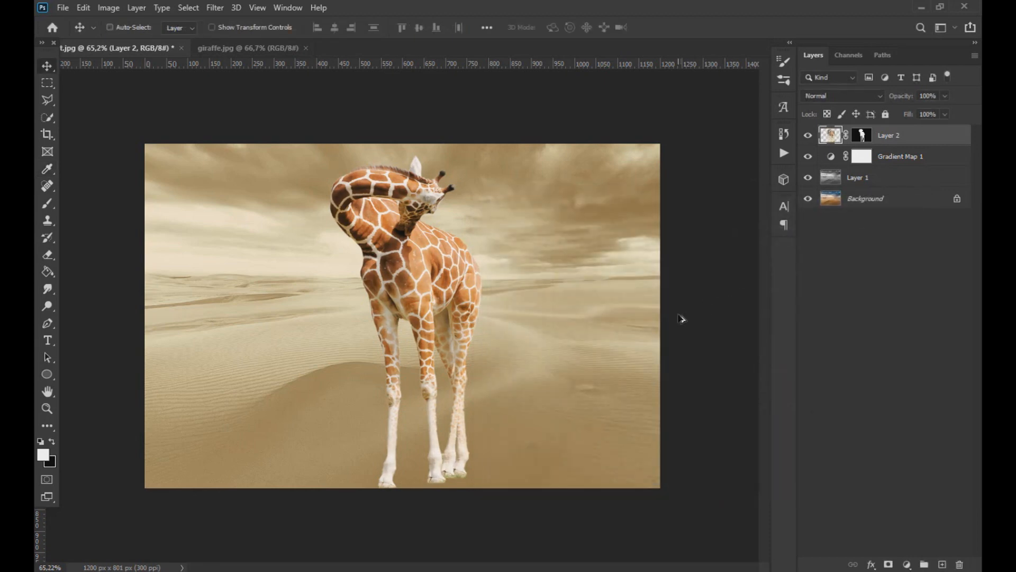
- Refine the leg edges on the giraffe's layer mask by painting black with a small brush at 100% flow
scroll(462, 394, "down", 2)
scroll(462, 394, "up", 5)
scroll(506, 486, "up", 2)
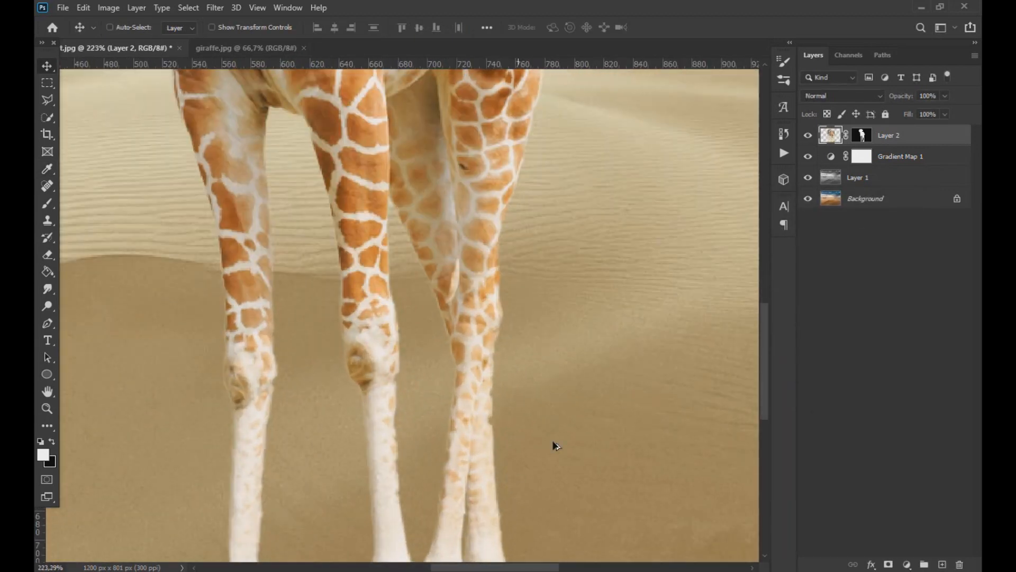
left_click(861, 139)
left_click(47, 204)
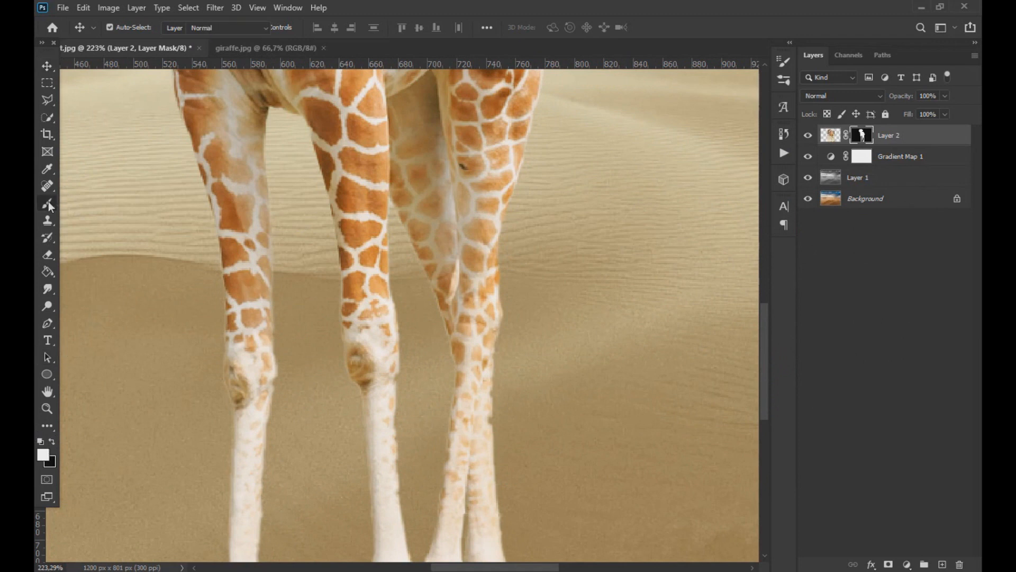
left_click(420, 27)
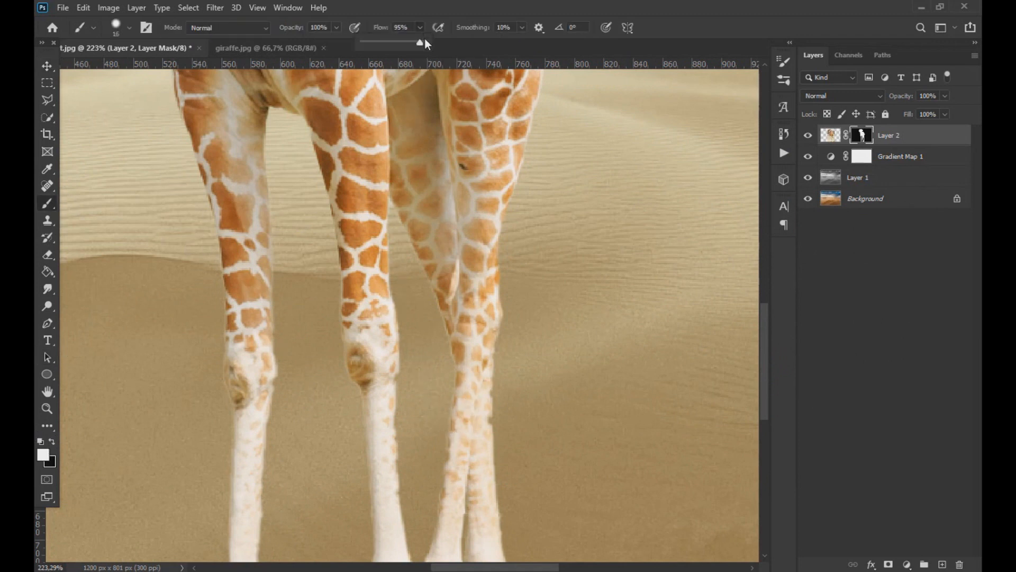
left_click(481, 372)
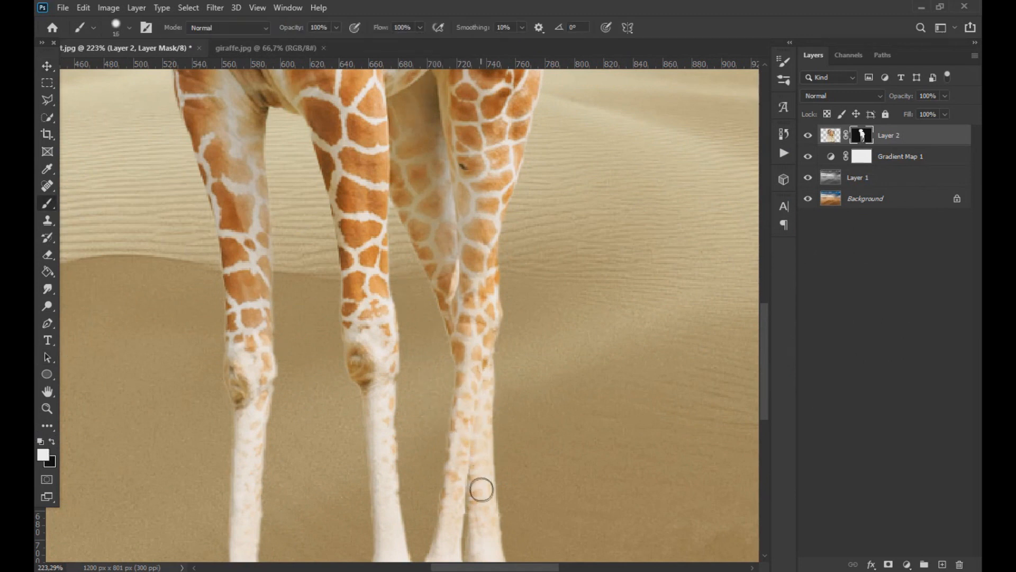
right_click(415, 306, "alt")
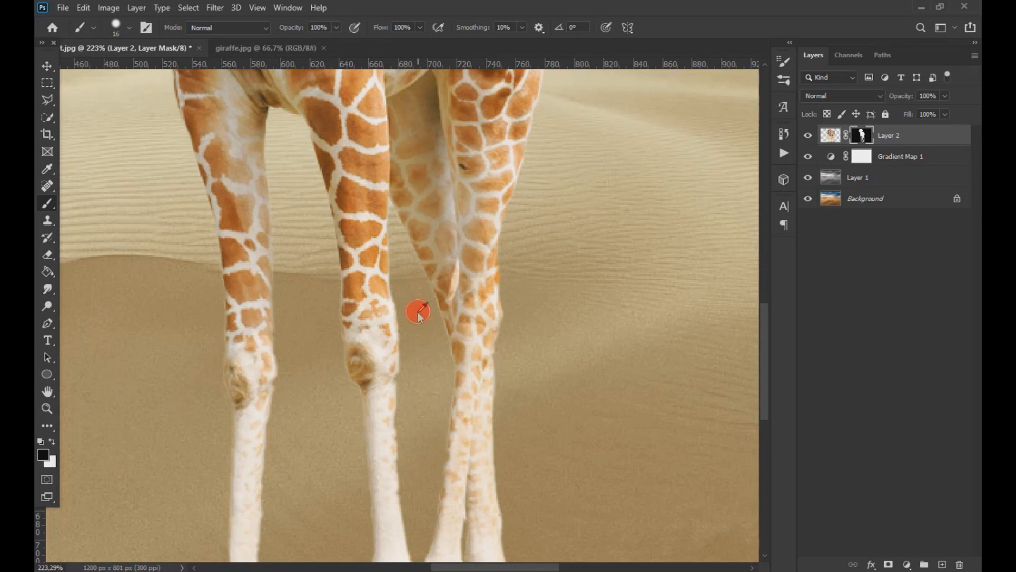
left_click_drag(508, 330, 502, 450)
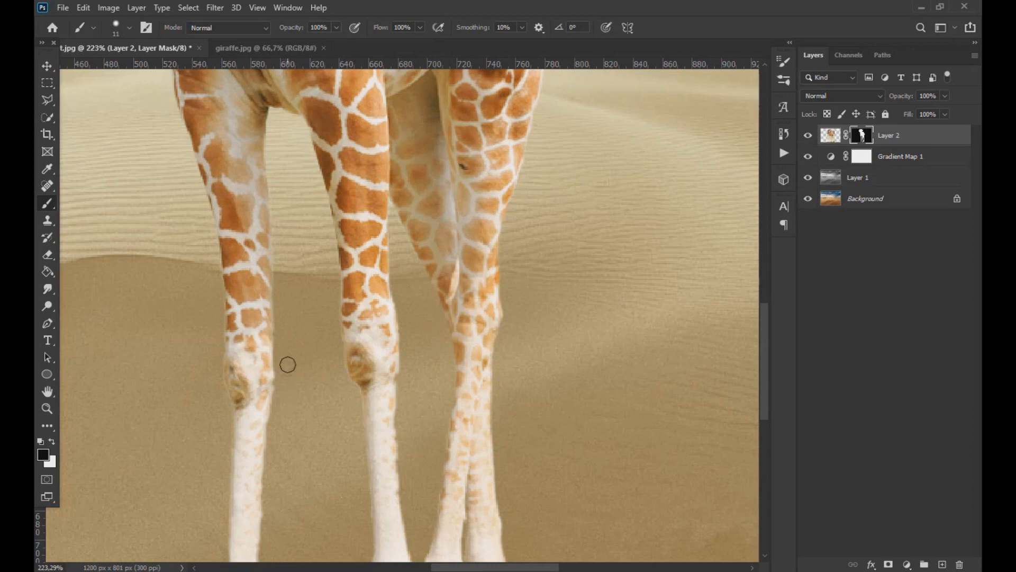
scroll(307, 455, "down", 3)
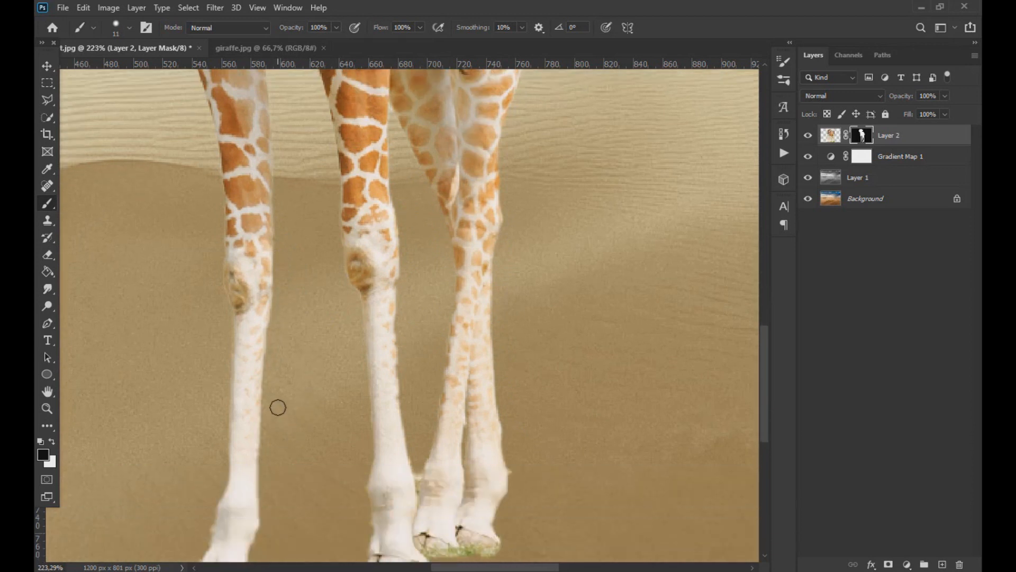
- Switch to the file window and place the knot image over the giraffe as a new layer
key("ctrl+0")
key("v")
key("ctrl")
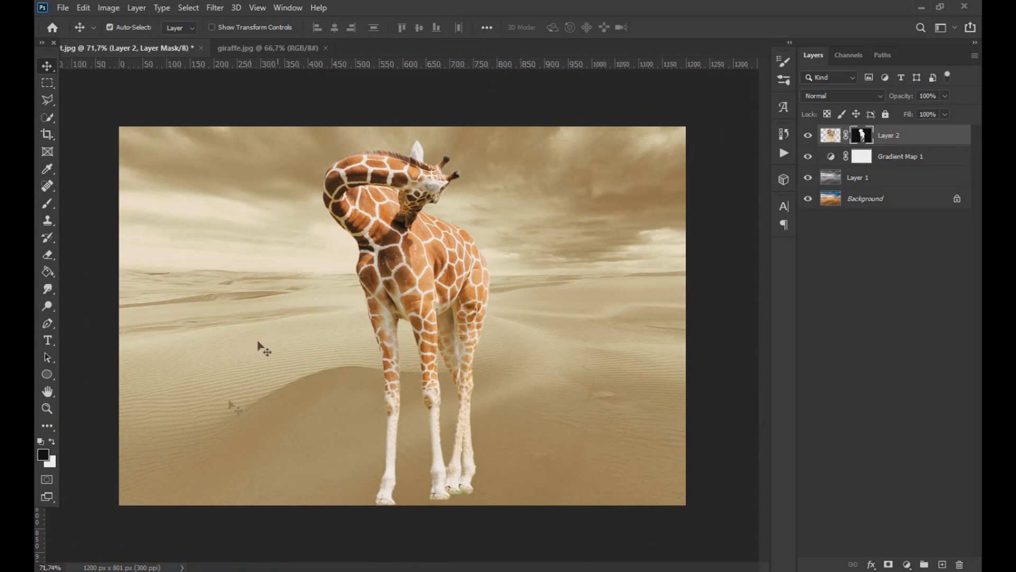
key("alt+Tab")
left_click(703, 138)
left_click_drag(704, 139, 223, 236)
left_click(46, 66)
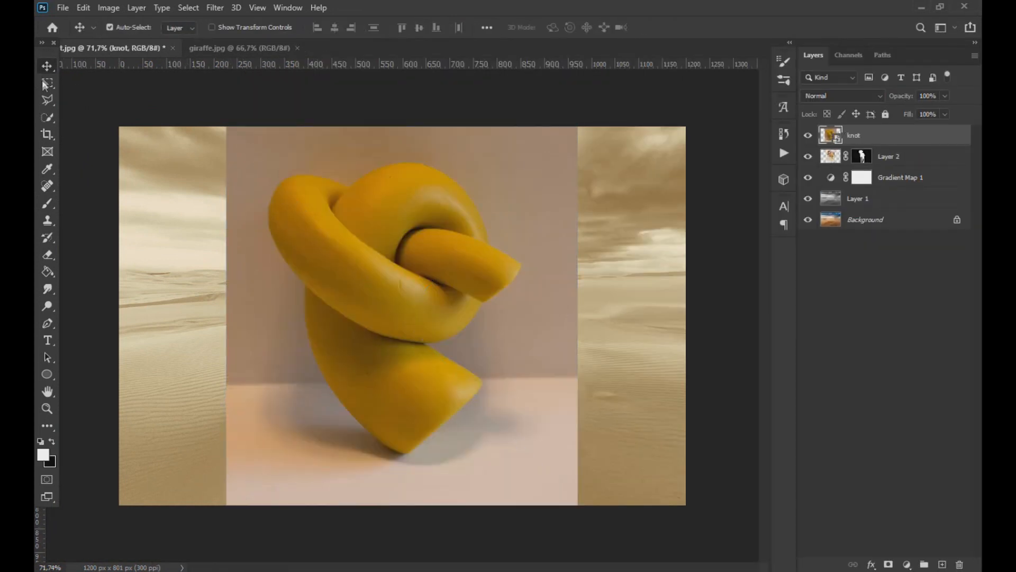
- Select the yellow knot with the Object Selection tool and turn the selection into a layer mask
right_click(50, 119)
left_click(95, 118)
left_click_drag(269, 150, 539, 466)
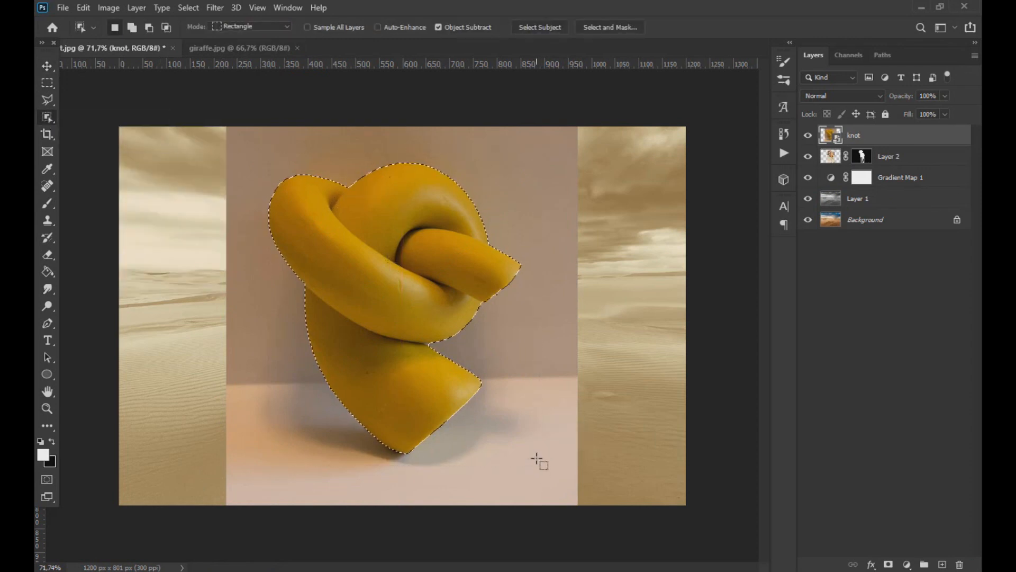
left_click(889, 565)
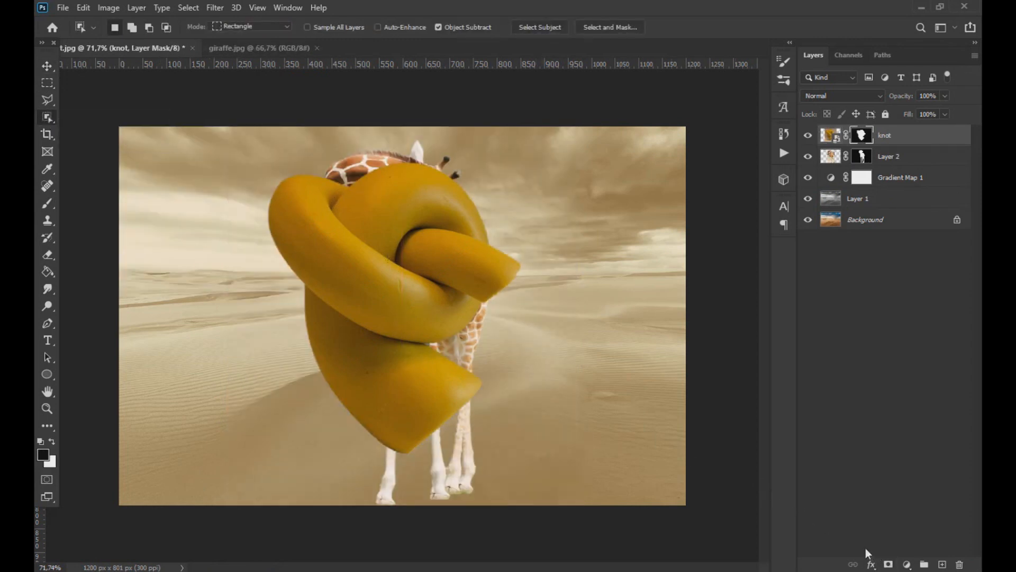
- Transform the knot image to 41.08% scale and -13.48° rotation, positioning it over the giraffe's neck
left_click(48, 65)
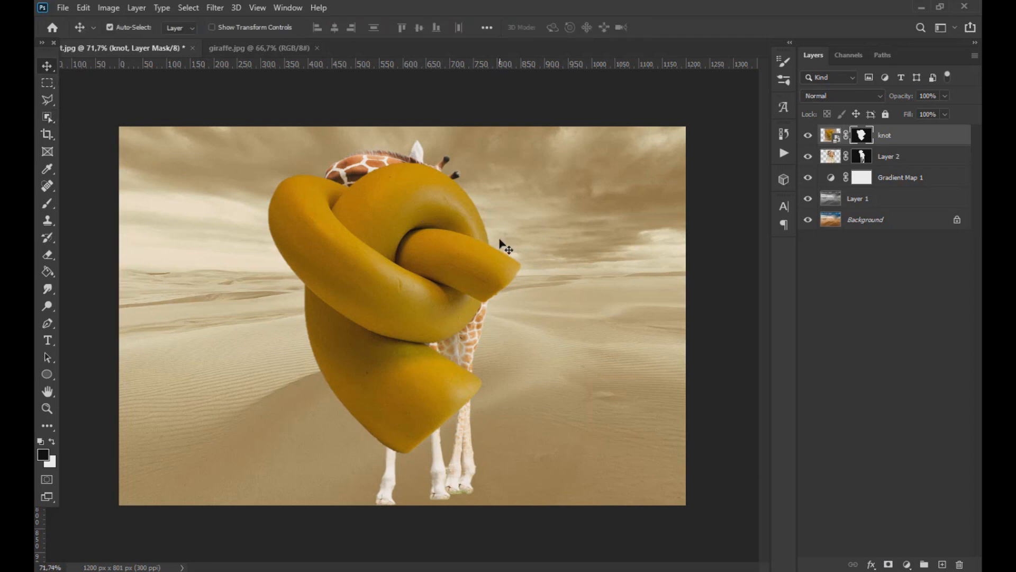
left_click(830, 135)
key("ctrl+t")
left_click_drag(578, 127, 494, 208)
left_click_drag(418, 278, 392, 153)
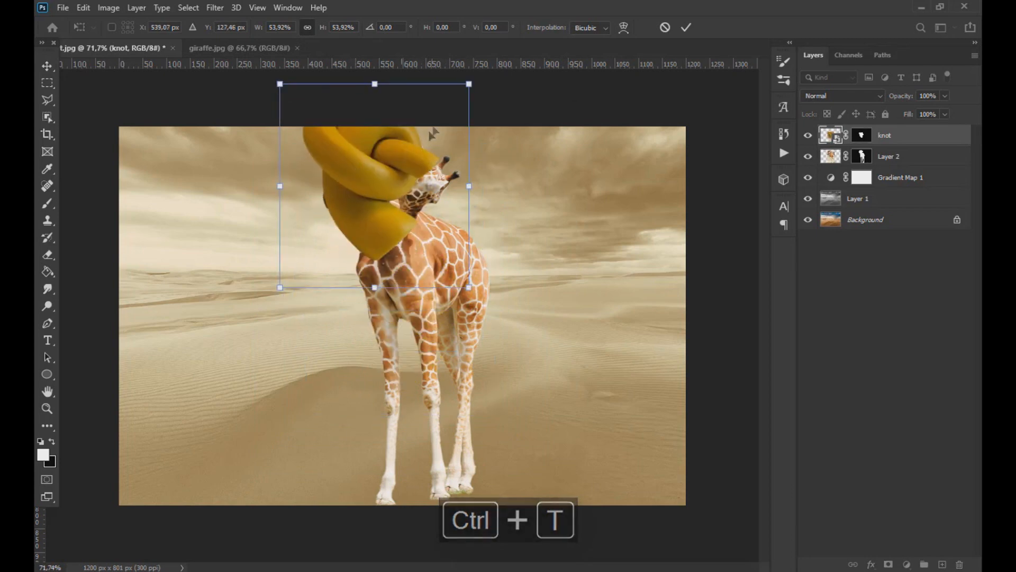
left_click_drag(469, 83, 420, 112)
scroll(431, 259, "up", 3)
left_click_drag(373, 232, 370, 225)
scroll(350, 209, "up", 3)
left_click_drag(471, 347, 484, 360)
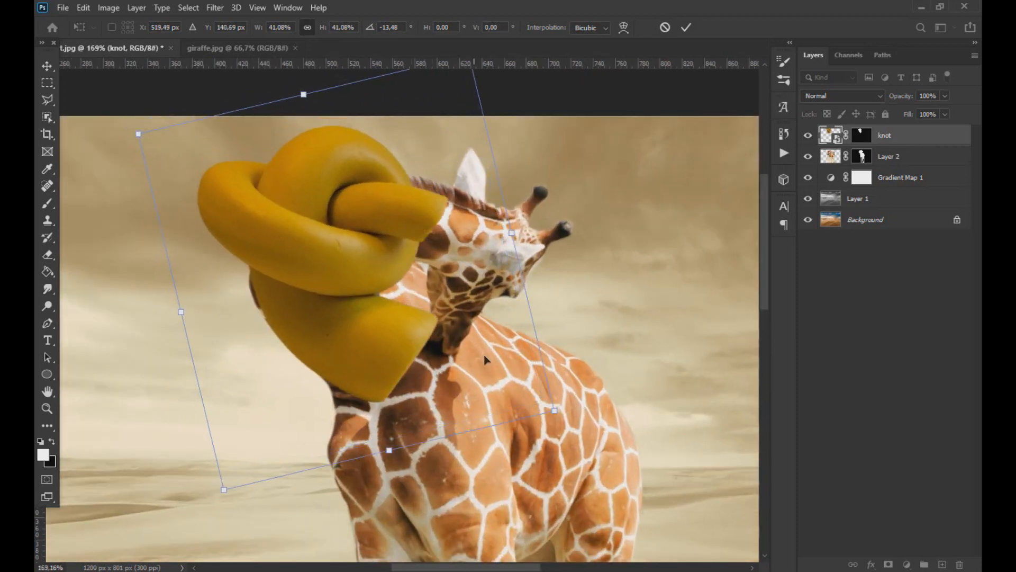
- Fine-tune the knot's fit over the neck at 58% opacity, scaling it to 40.60%, and restore its opacity to 100%
left_click_drag(917, 118, 918, 118)
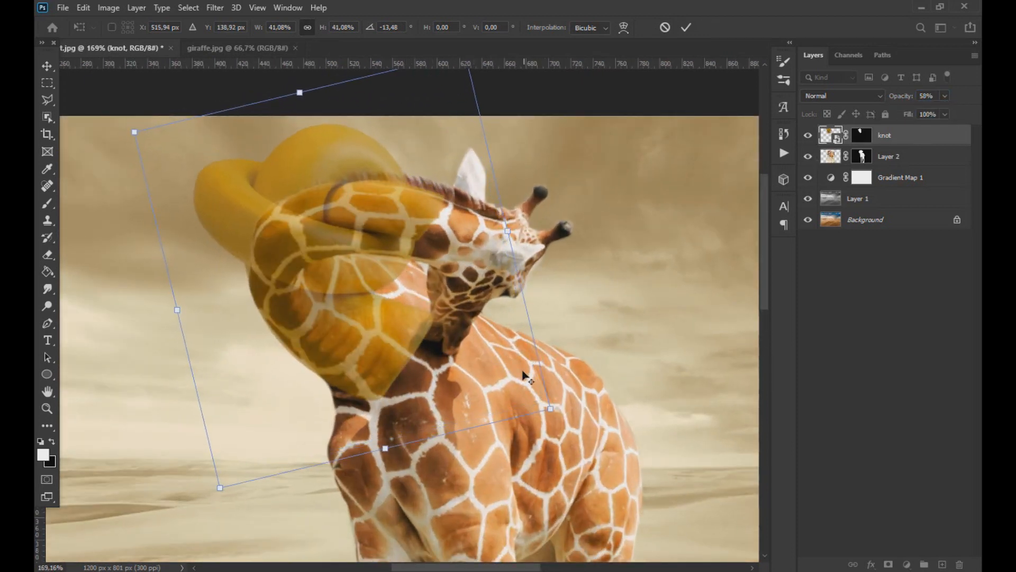
mouse_move(564, 419)
left_mouse_down()
mouse_move(578, 436)
mouse_move(545, 415)
left_mouse_up()
left_click(945, 96)
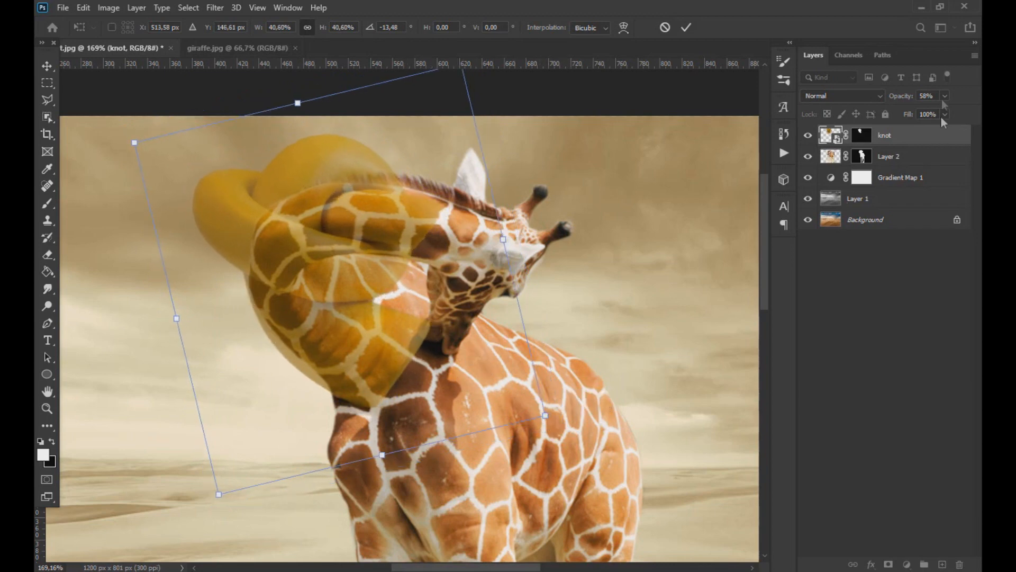
left_click_drag(941, 117, 973, 121)
key("Return")
scroll(395, 270, "down", 4)
scroll(397, 338, "up", 3)
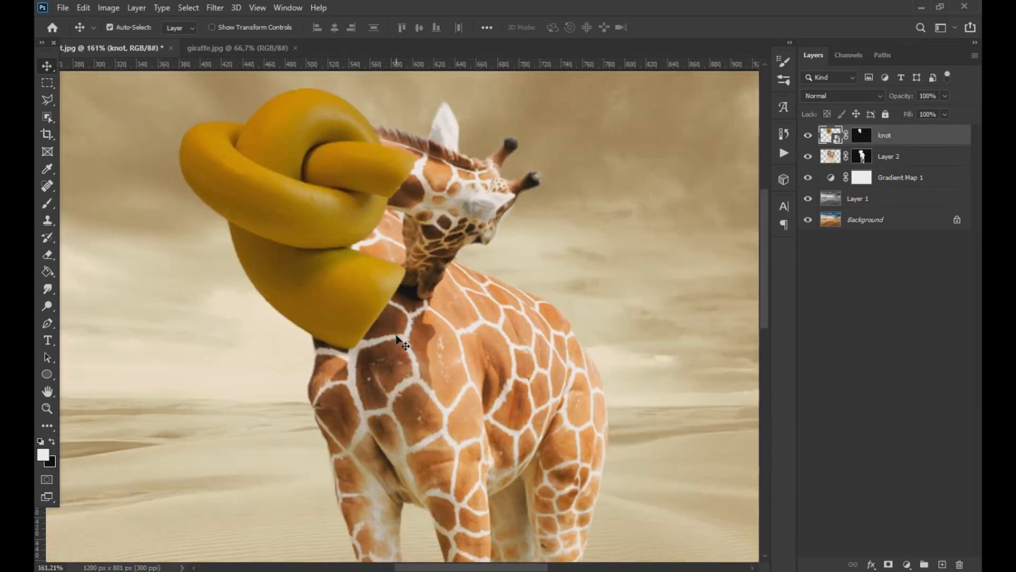
- Try to rescale, rotate and reposition the knot over the giraffe's neck with another free transform
left_click(922, 113)
key("ctrl+t")
left_click_drag(543, 452, 570, 422)
left_click_drag(427, 310, 379, 302)
left_click_drag(411, 307, 417, 308)
left_click_drag(141, 450, 109, 454)
key("Return")
- Try rotating the knot 9.51° against the neck at 76% opacity, and return the layer to full opacity
key("ctrl+t")
left_click_drag(945, 96, 954, 110)
left_click_drag(570, 460, 533, 498)
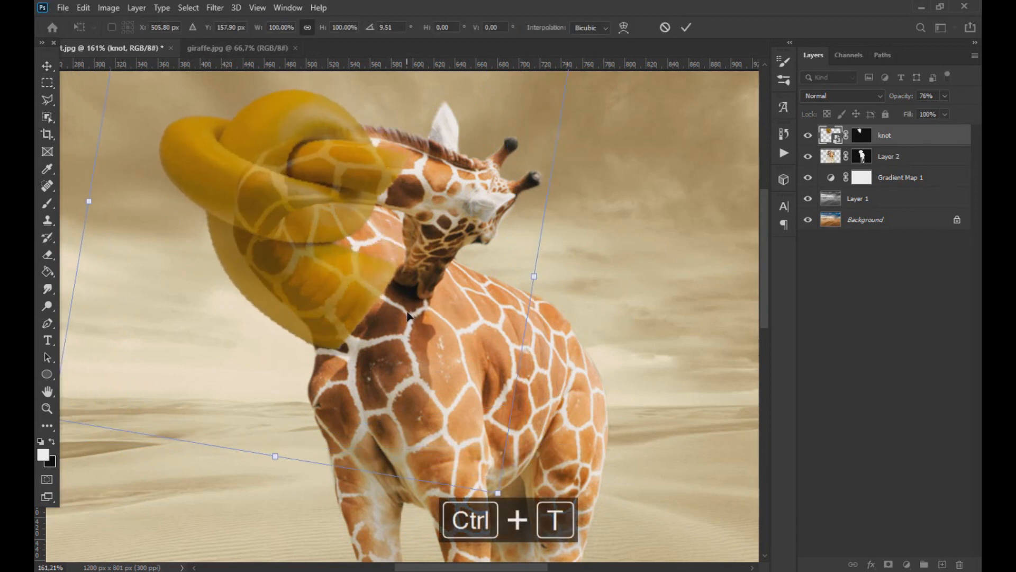
scroll(407, 312, "down", 2)
left_click_drag(143, 360, 194, 363)
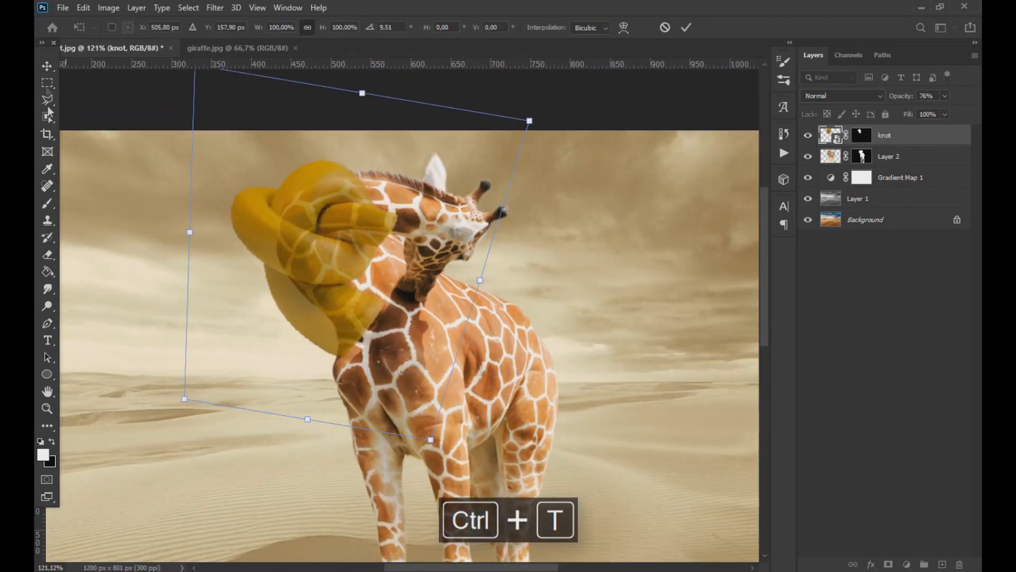
key("Return")
key("0")
- Shift the knot slightly upward over the giraffe's neck and lower its layer opacity to 75% while fine-tuning its position
left_click_drag(392, 205, 392, 200)
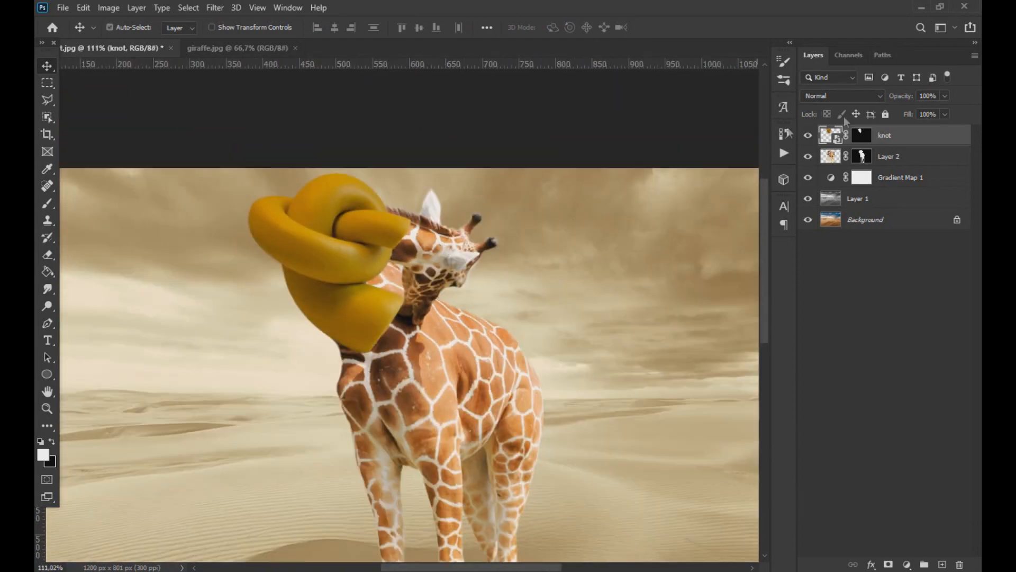
left_click_drag(947, 111, 930, 117)
left_click(862, 135)
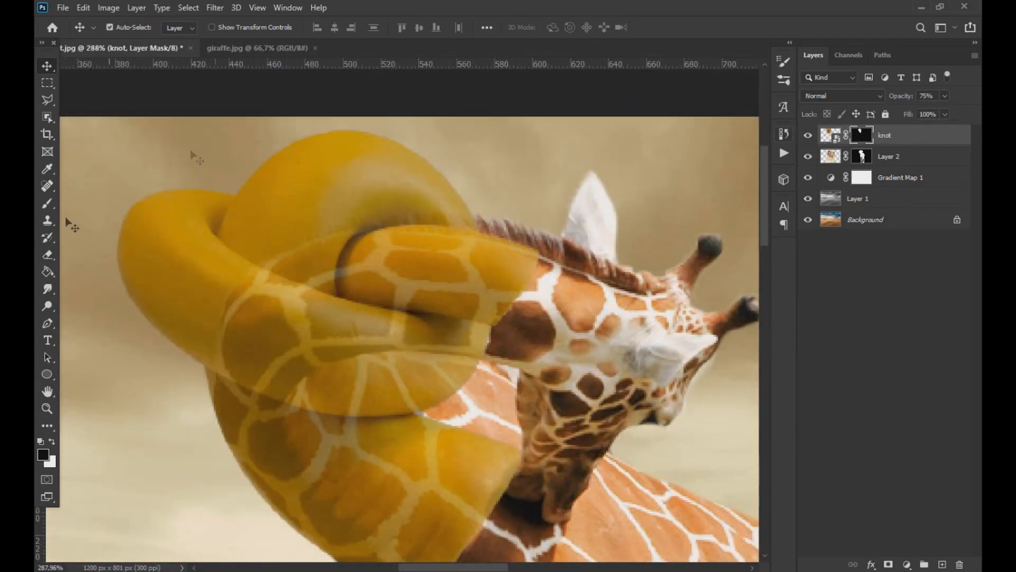
key("b")
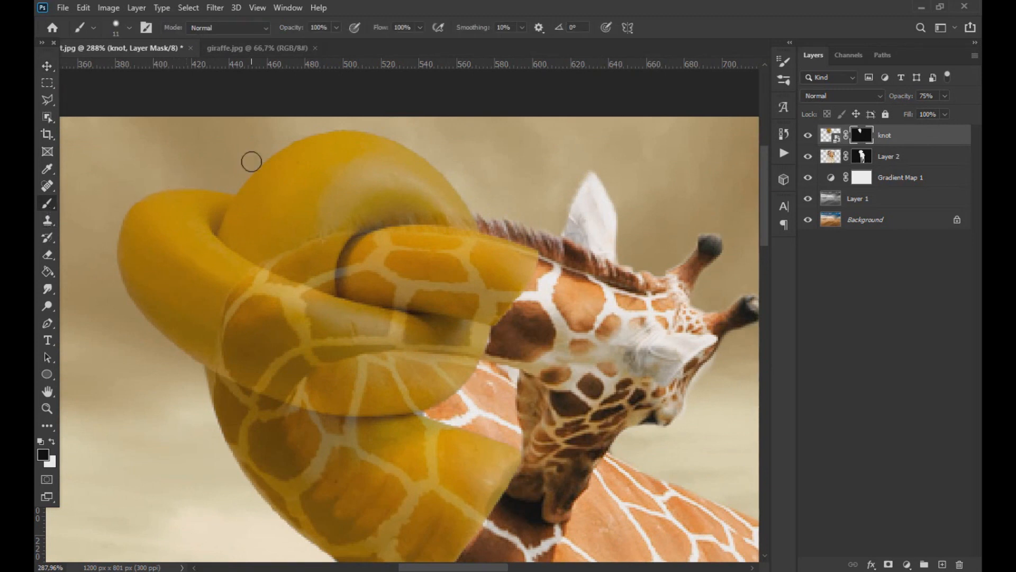
scroll(252, 161, "down", 3)
key("v")
left_click(829, 136)
left_click_drag(318, 335, 316, 338)
- Paint black on the knot's mask with an 11 px brush to reveal the giraffe's neck where it emerges behind the head
left_click(861, 139)
left_click(47, 203)
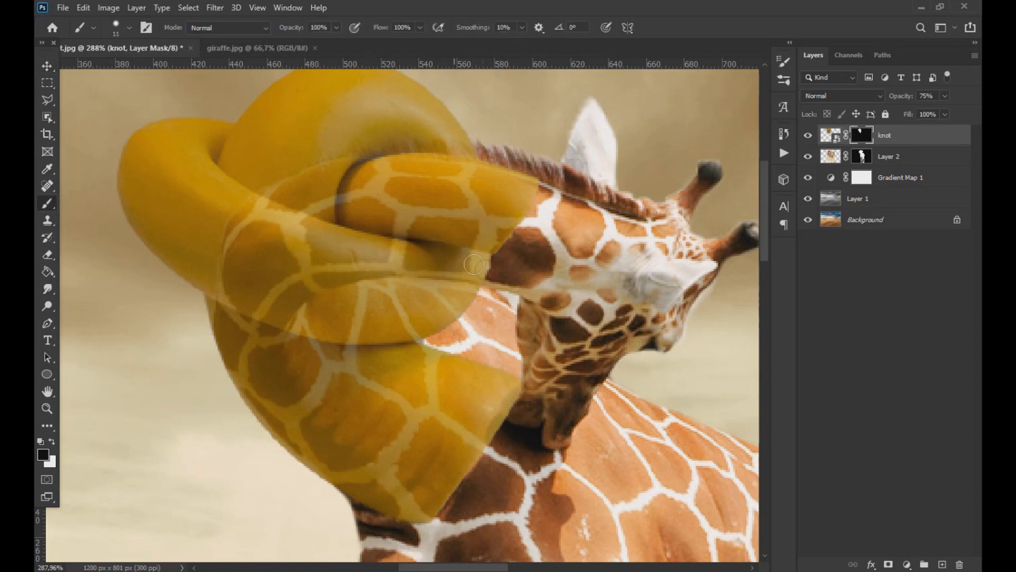
left_click_drag(461, 272, 341, 216)
key("ctrl+z")
left_click_drag(494, 275, 357, 222)
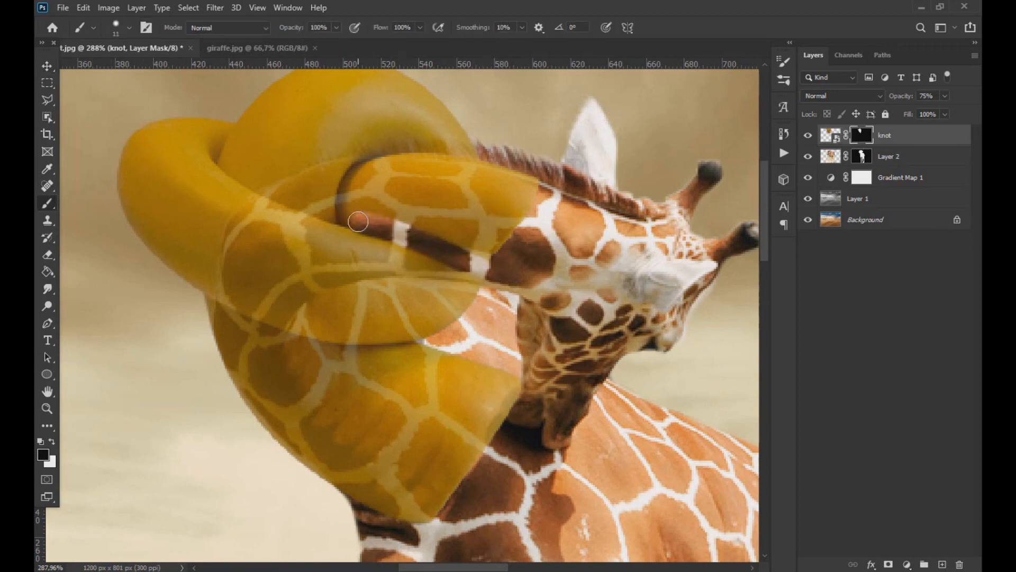
key("ctrl+z")
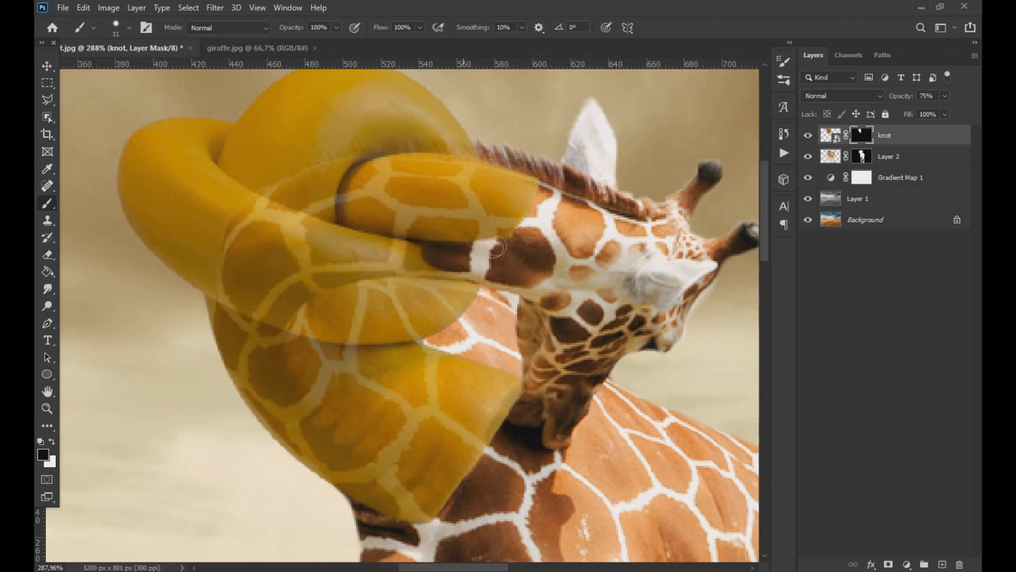
mouse_move(437, 249)
left_mouse_down()
mouse_move(512, 227)
mouse_move(549, 174)
left_mouse_up()
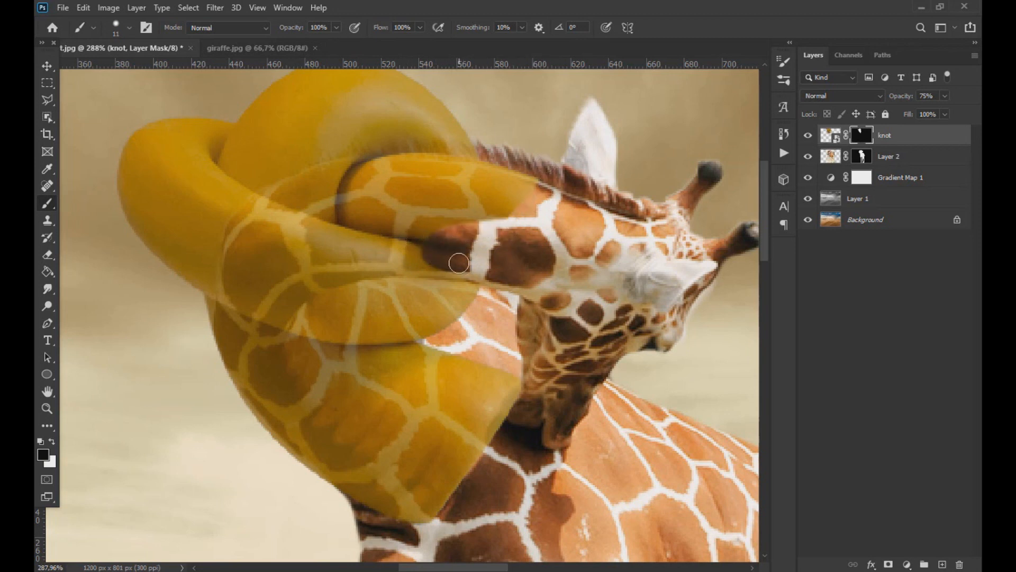
- Raise the knot layer's opacity to 95% and extend the revealed neck area on its mask with a 7 px brush
left_click(830, 135)
left_click(945, 95)
left_click_drag(947, 108, 961, 108)
left_click(861, 134)
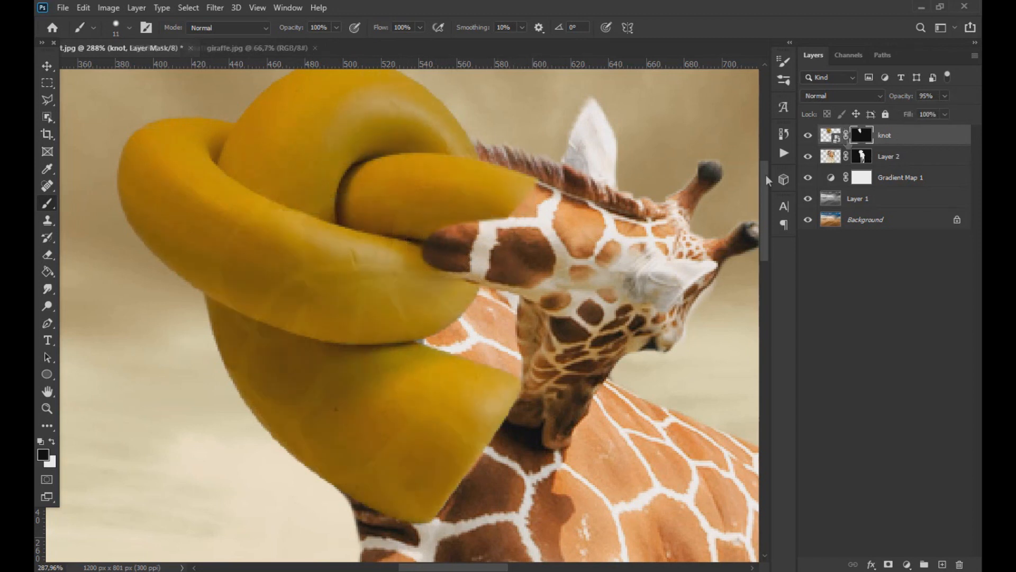
right_click(421, 244, "alt")
left_click_drag(416, 245, 439, 263)
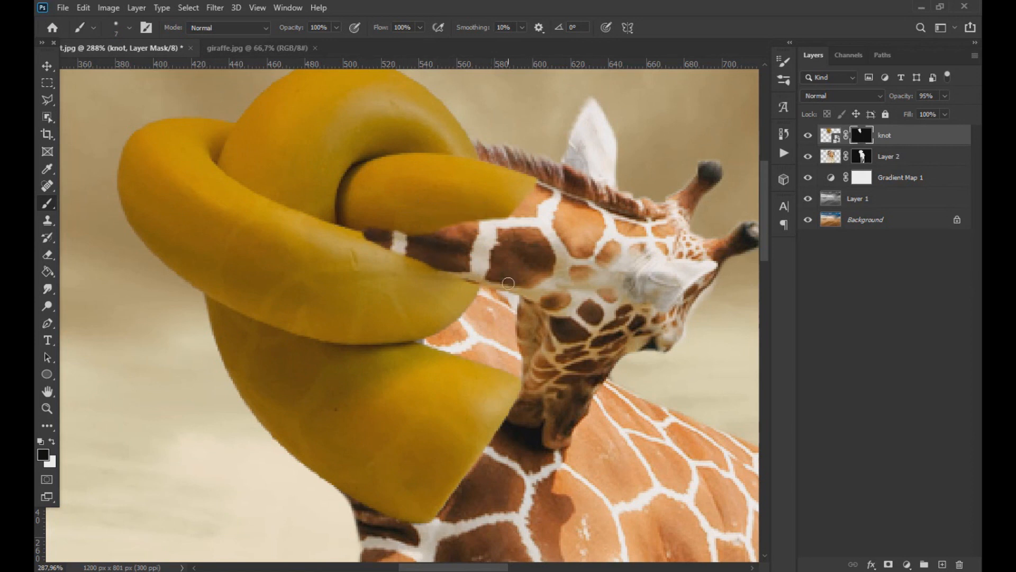
left_click(808, 135)
left_click(809, 136)
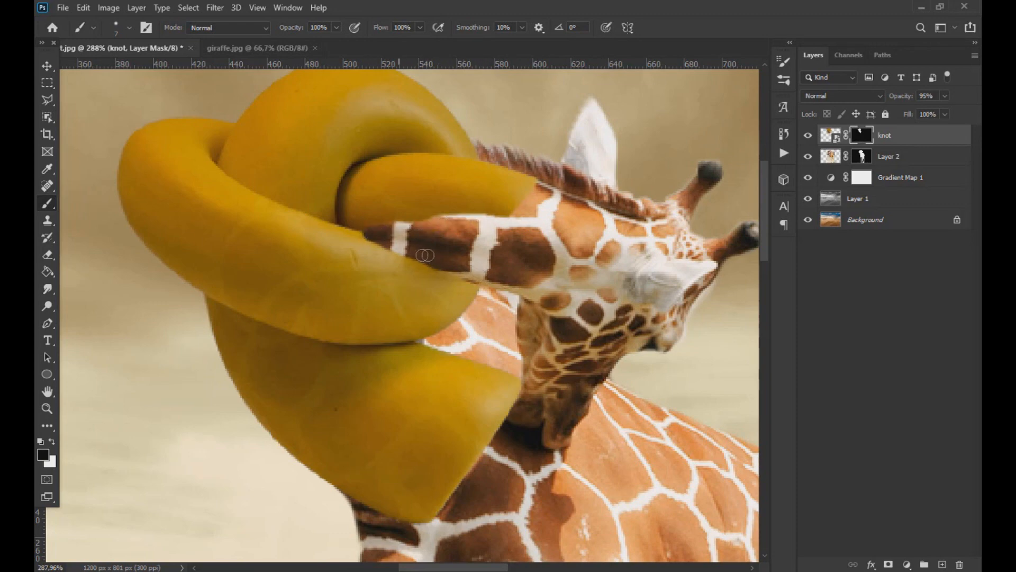
- Blend the knot's lower end and the neck behind the head into the giraffe on the mask, using a 46 px brush at 63% flow
scroll(579, 233, "down", 6)
left_click_drag(447, 324, 391, 200)
scroll(354, 250, "up", 3)
left_click(128, 28)
mouse_move(318, 286)
left_mouse_down()
mouse_move(340, 288)
mouse_move(389, 259)
mouse_move(418, 183)
left_mouse_up()
left_click(420, 28)
left_click_drag(426, 43, 400, 44)
mouse_move(312, 262)
left_mouse_down()
mouse_move(352, 250)
mouse_move(387, 201)
left_mouse_up()
scroll(391, 191, "up", 2)
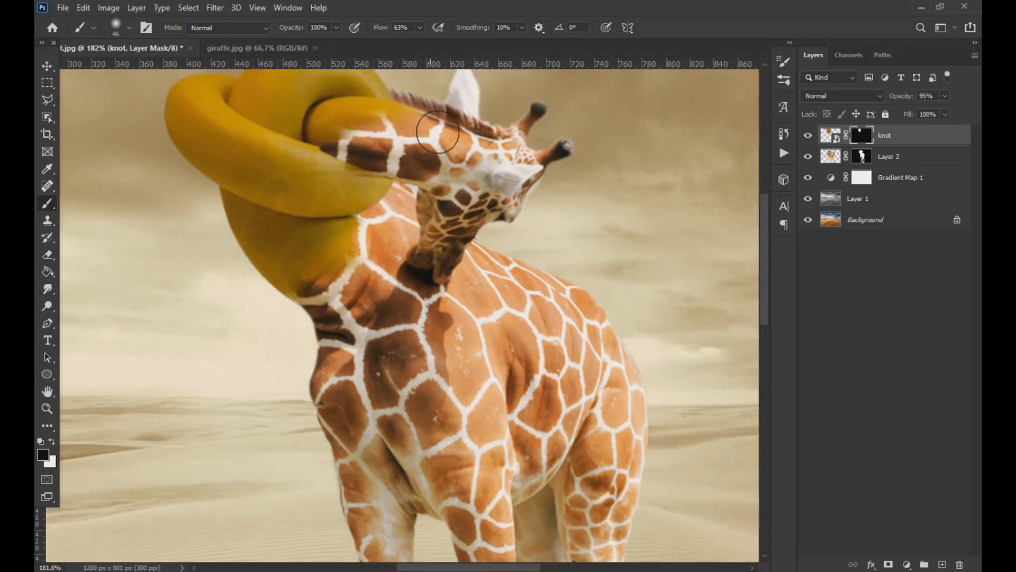
scroll(434, 132, "down", 5)
scroll(476, 186, "up", 8)
scroll(551, 253, "up", 3)
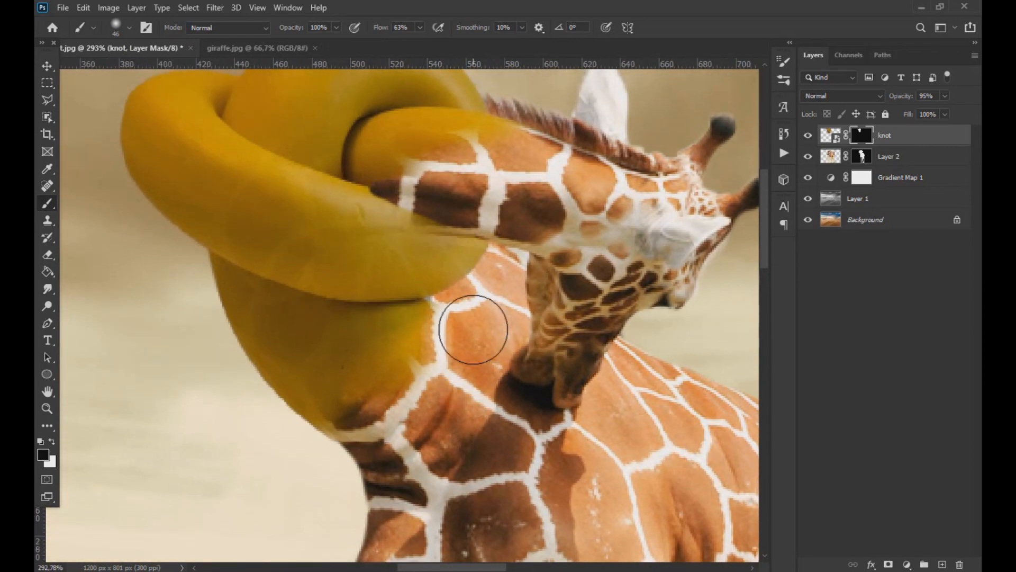
- Refine the knot's mask where the neck enters the coil with 16 px and 4 px brushes, and restore the layer's opacity to 100%
key("bracketleft")
key("bracketleft")
key("bracketleft")
left_click_drag(388, 233, 395, 225)
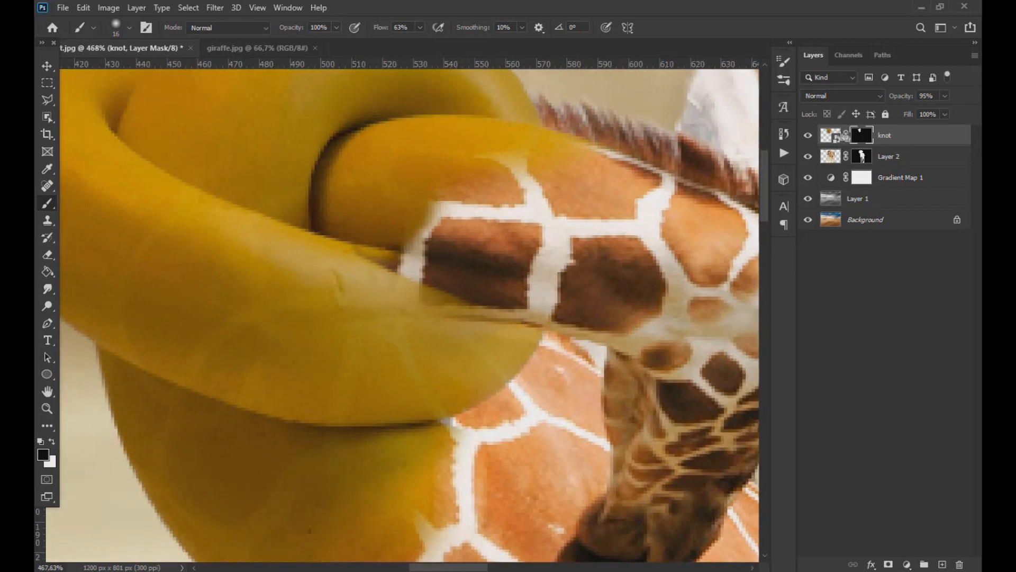
left_click(830, 135)
left_click(861, 135)
key("bracketleft")
key("bracketleft")
key("bracketleft")
left_click_drag(373, 251, 398, 259)
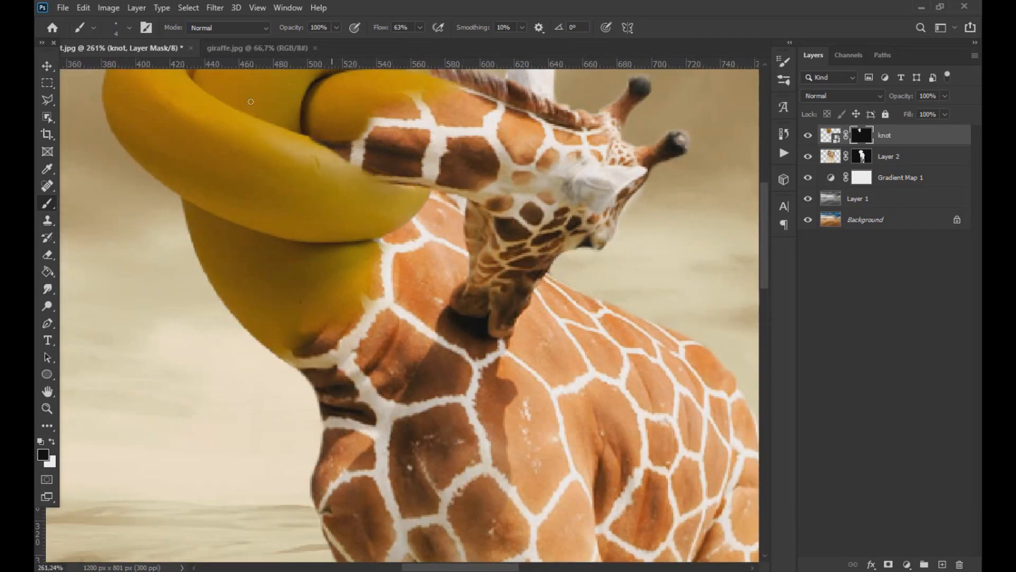
- Paint white on the knot's mask with a 7 px brush to restore the front coil's edge over the giraffe's neck
left_click(129, 28)
left_click(347, 153)
key("bracketright")
key("bracketright")
key("bracketright")
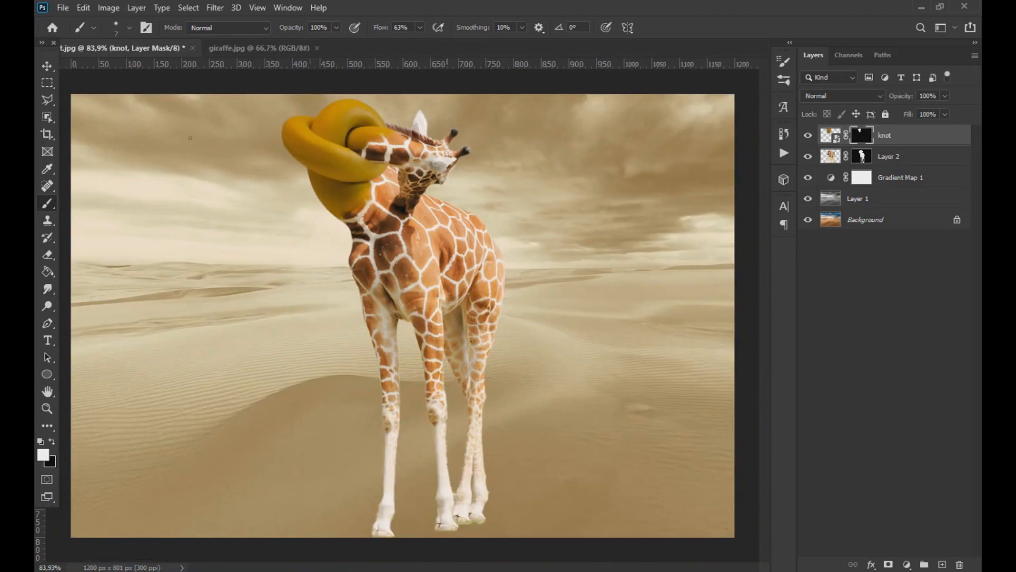
key("v")
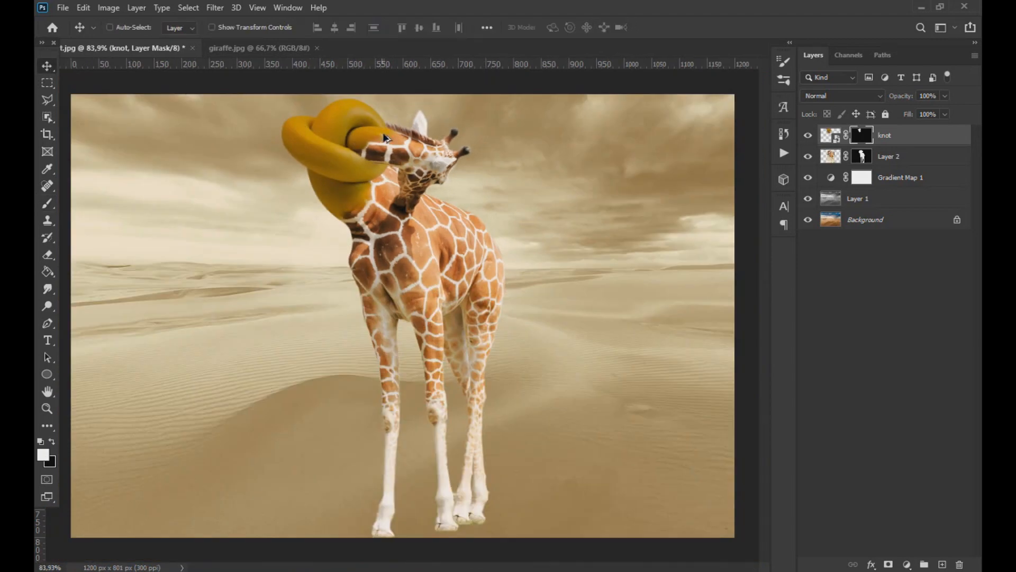
scroll(384, 135, "up", 11)
key("b")
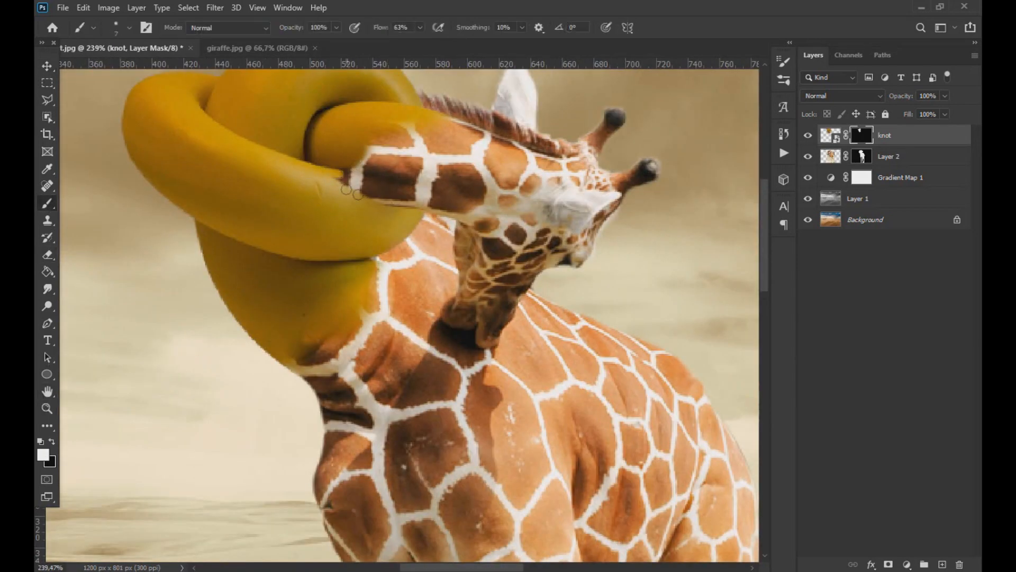
left_click_drag(420, 210, 299, 170)
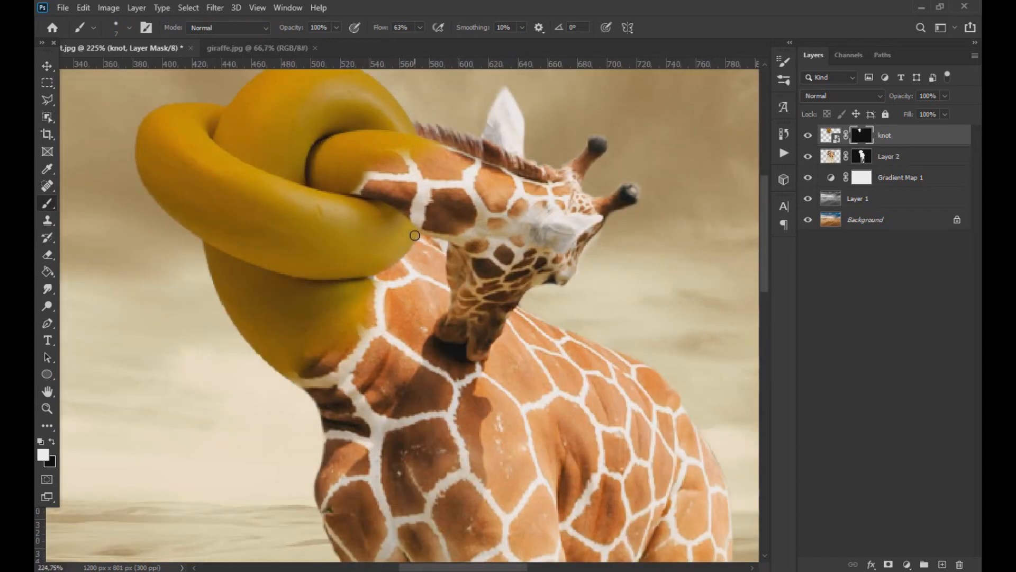
left_click_drag(411, 235, 400, 216)
scroll(413, 206, "down", 8)
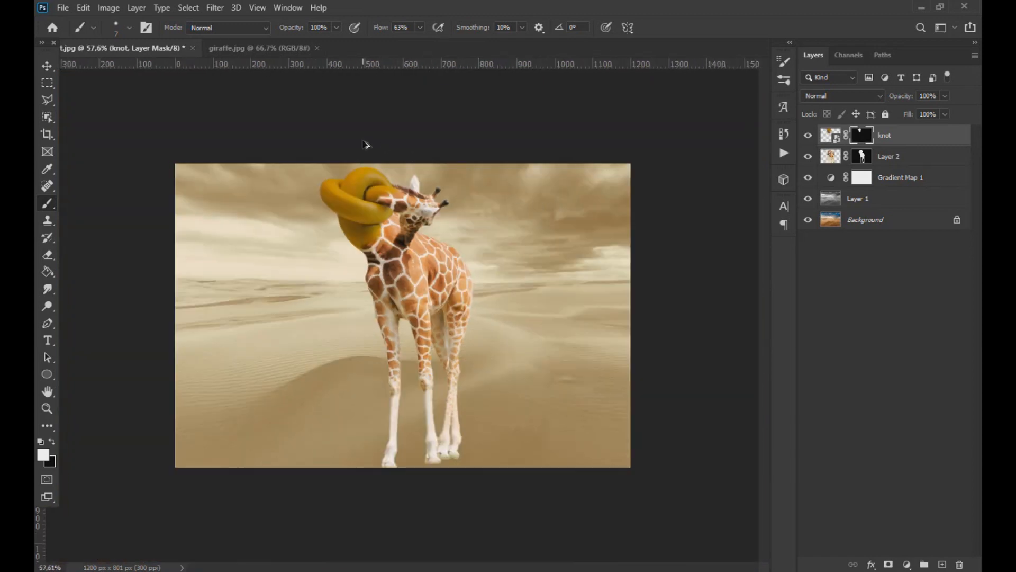
scroll(365, 191, "up", 9)
scroll(426, 155, "up", 3)
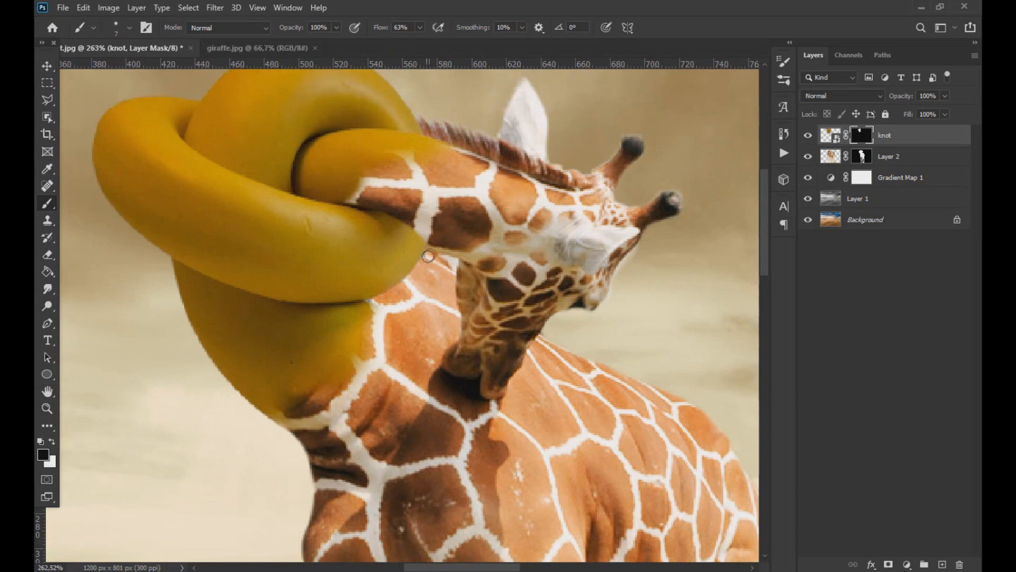
left_click(48, 66)
scroll(400, 206, "down", 3)
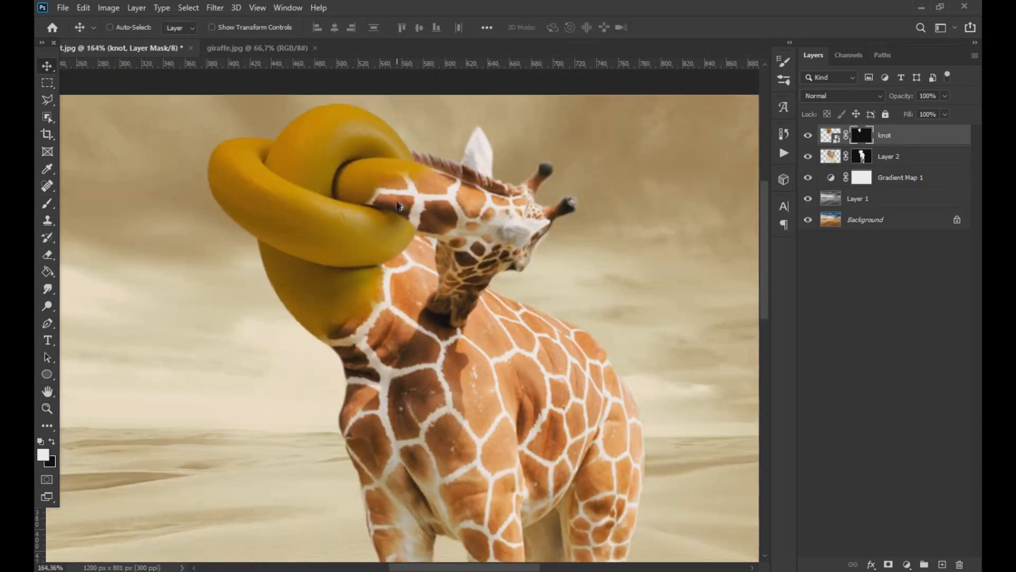
- Start a Black & White adjustment on the knot image with Reds 120, Yellows 115 and Greens -10
key("ctrl+2")
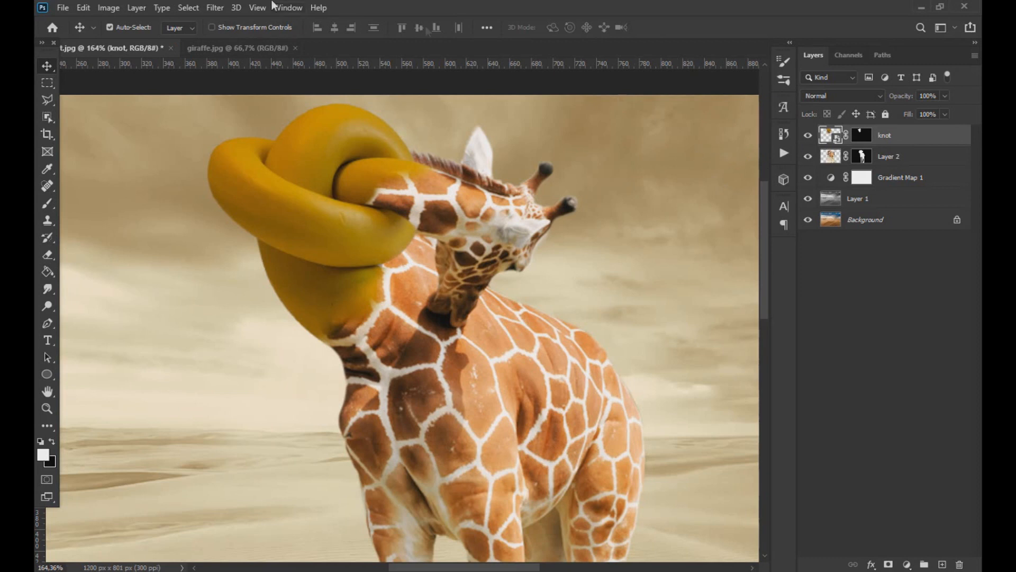
left_click(108, 7)
mouse_move(137, 39)
left_click(259, 136)
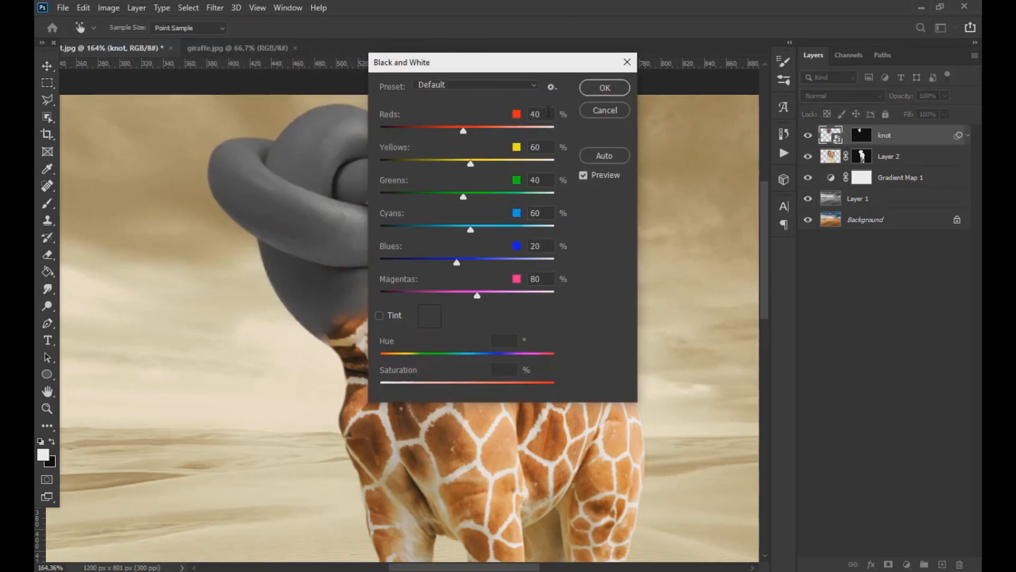
type("120")
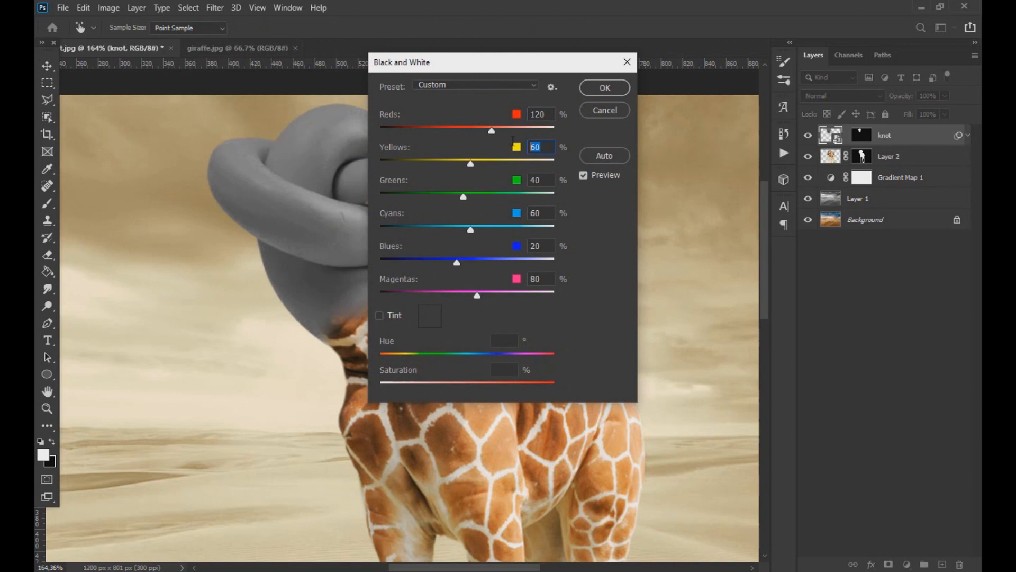
type("115")
type("-10")
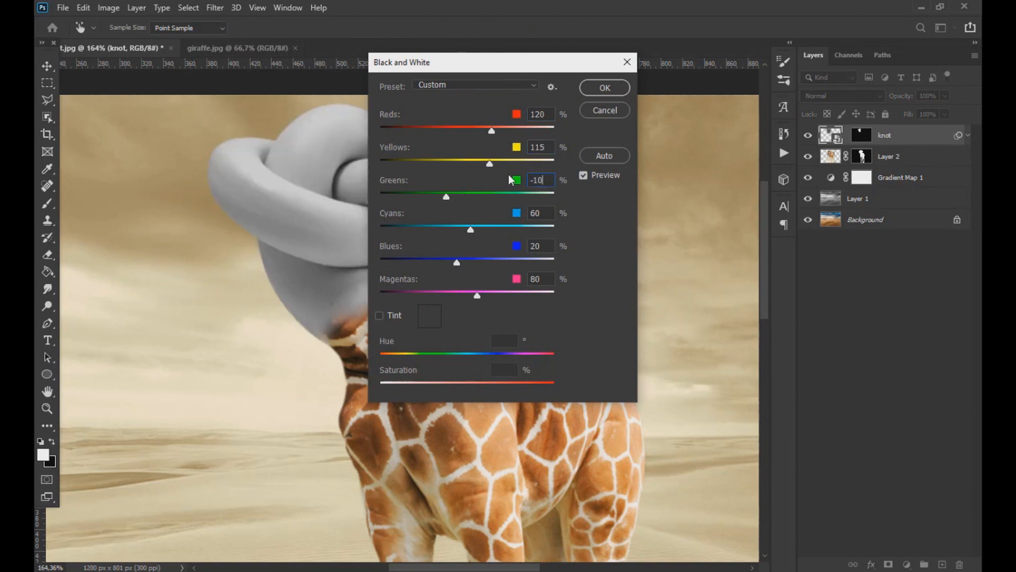
- Set the Black & White adjustment's Cyans to -50, Blues to 9 and Magentas to 120
key("Tab")
type("-50")
key("Tab")
type("9")
key("Tab")
type("120")
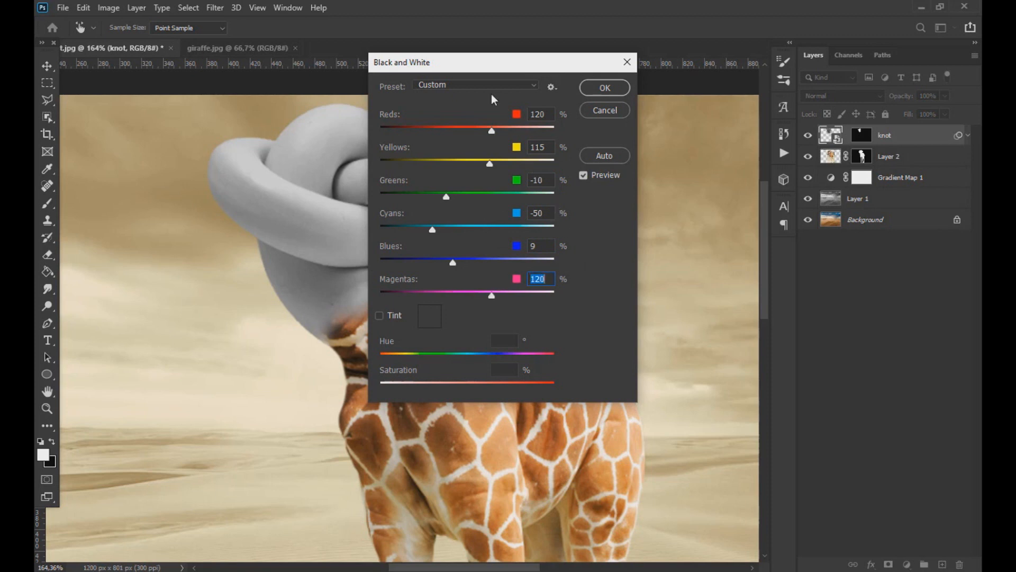
- Enable the tint with color feefc8 and apply the Black & White adjustment to the knot
left_click(392, 317)
left_click(424, 319)
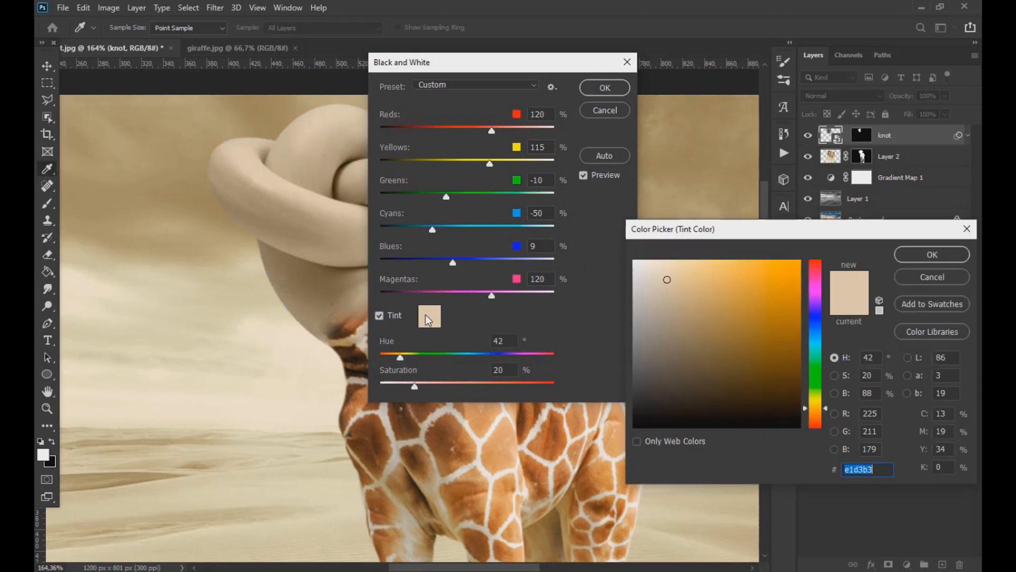
type("feefc")
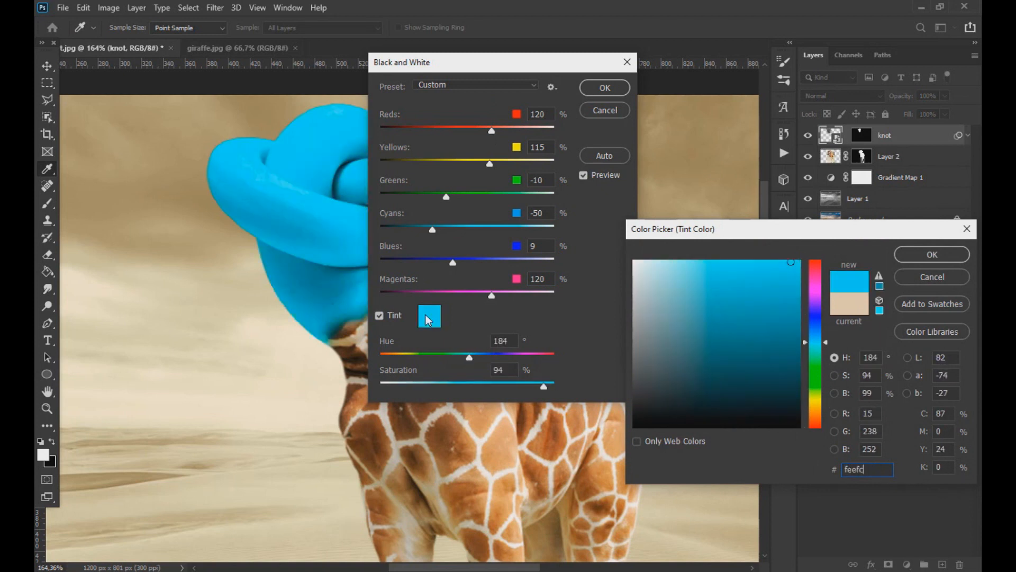
type("8")
left_click(915, 256)
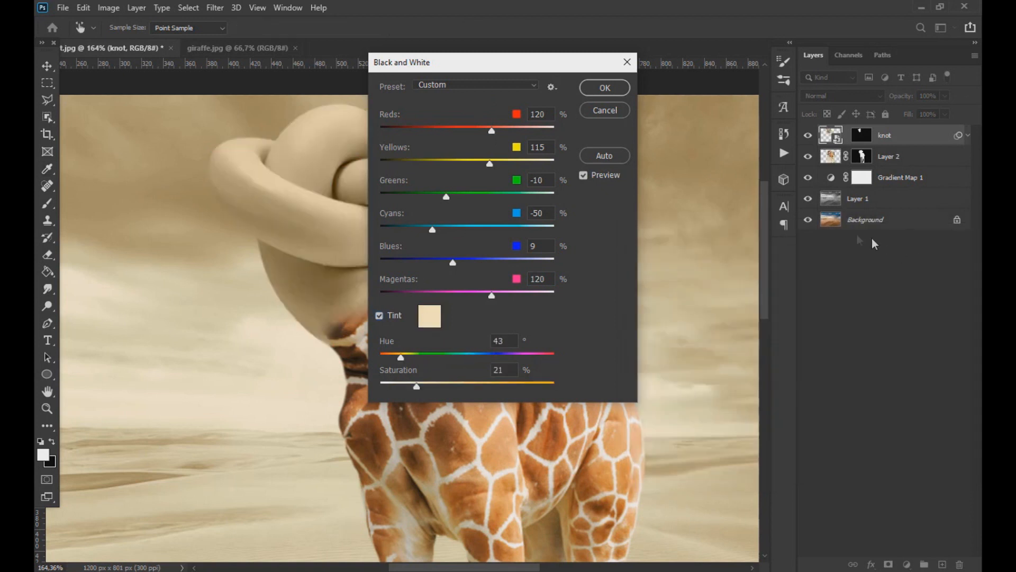
left_click(605, 88)
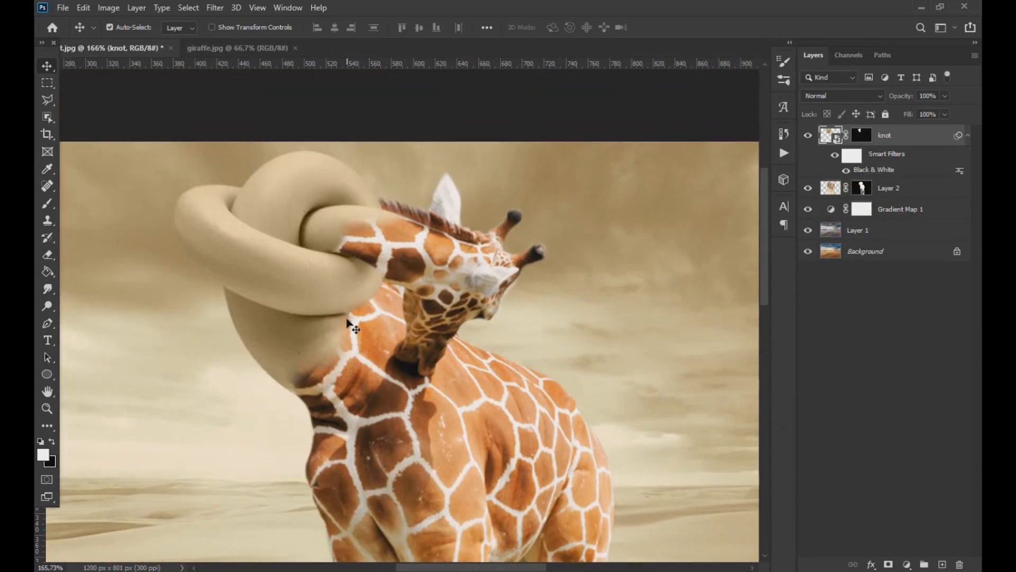
- Apply a Curves adjustment to the knot, raising the curve to brighten it
left_click(109, 8)
left_click(270, 62)
left_click_drag(495, 79, 784, 151)
left_click_drag(706, 312, 726, 275)
left_click(959, 183)
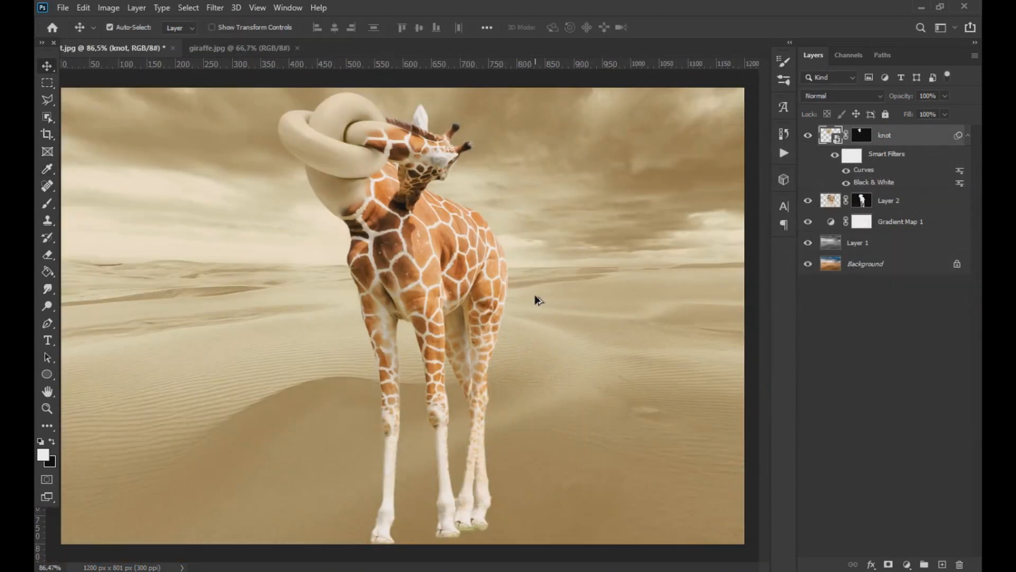
- Duplicate the giraffe layer, Layer 2, and place the copy above the knot layer
left_click(830, 201)
key("ctrl+j")
left_click_drag(824, 205, 819, 137)
left_click_drag(920, 108, 977, 112)
- Load the knot's outline as a selection and paint black inside it on the Layer 2 copy's mask to uncover the knot
scroll(325, 166, "up", 3)
left_click_drag(766, 205, 768, 193)
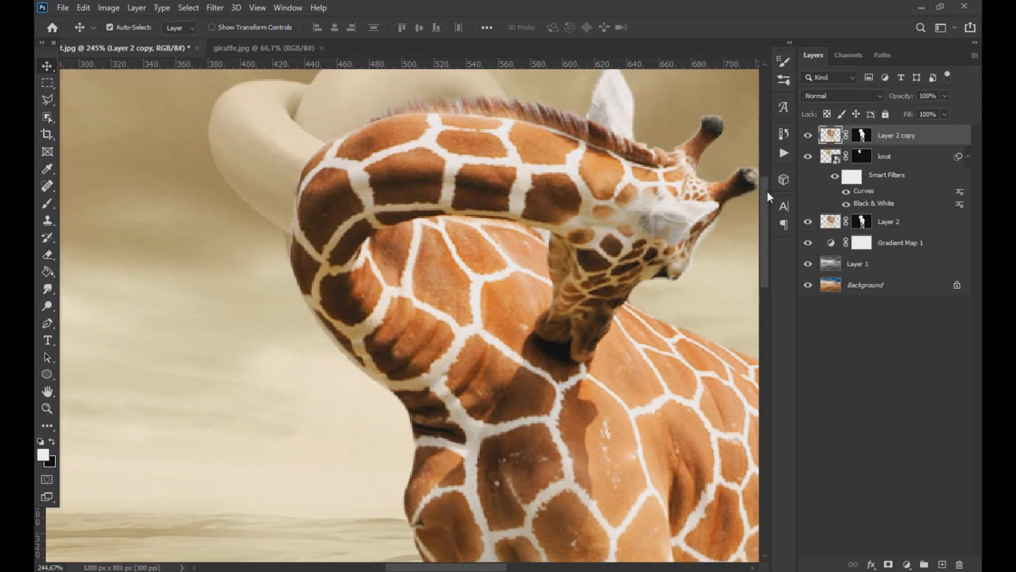
left_click(835, 158, "ctrl")
left_click(861, 135)
key("b")
key("x")
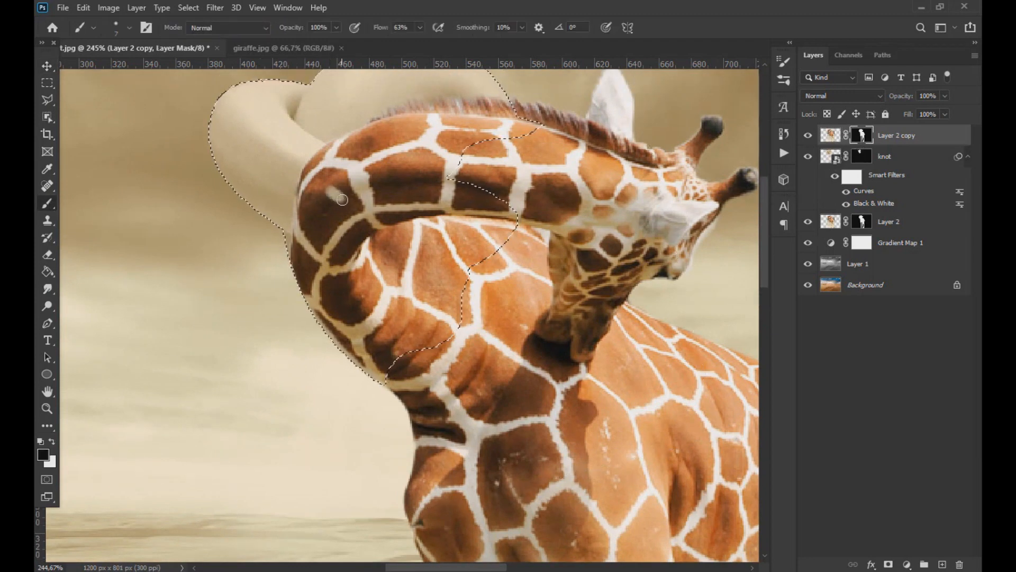
mouse_move(338, 197)
left_mouse_down()
mouse_move(300, 204)
mouse_move(318, 249)
mouse_move(359, 227)
mouse_move(504, 226)
mouse_move(354, 169)
mouse_move(472, 125)
mouse_move(318, 207)
mouse_move(461, 265)
mouse_move(371, 366)
mouse_move(302, 270)
mouse_move(208, 322)
left_mouse_up()
- Lower the brush flow to 39% and paint white on the Layer 2 copy's mask to restore the neck just below the knot
key("x")
left_click(420, 27)
left_click(129, 27)
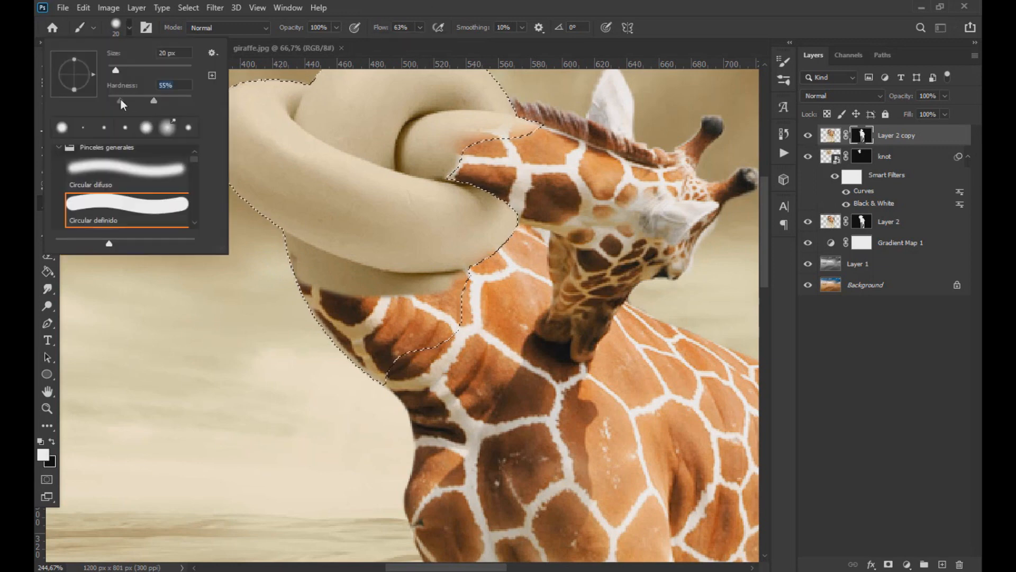
left_click(420, 28)
left_click_drag(414, 46, 397, 46)
mouse_move(338, 304)
left_mouse_down()
mouse_move(282, 262)
mouse_move(453, 297)
left_mouse_up()
scroll(302, 296, "up", 2)
left_click_drag(336, 277, 325, 277)
mouse_move(325, 240)
left_mouse_down()
mouse_move(424, 271)
mouse_move(549, 265)
mouse_move(313, 234)
left_mouse_up()
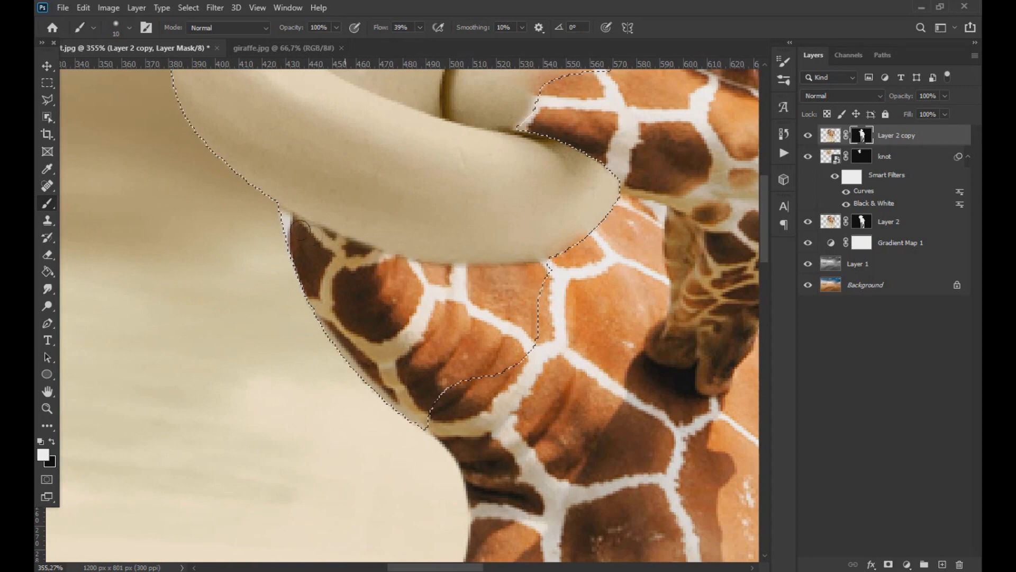
scroll(289, 248, "up", 3)
key("x")
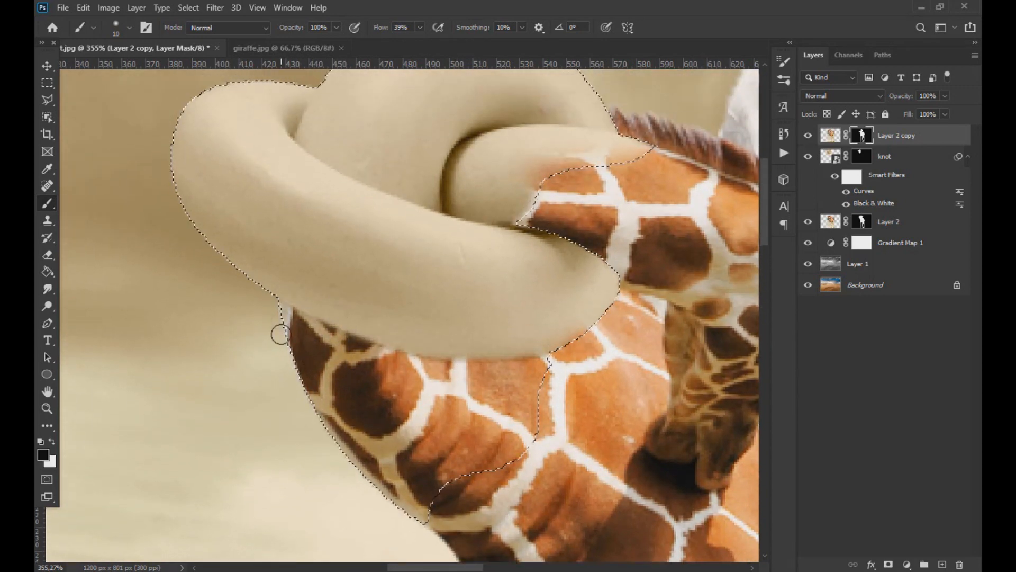
key("x")
- Paint white on the Layer 2 copy's mask to extend the patterned head end of the neck into the knot's loop
scroll(471, 301, "up", 2)
key("x")
key("x")
mouse_move(471, 225)
left_mouse_down()
mouse_move(551, 211)
mouse_move(460, 249)
mouse_move(589, 227)
mouse_move(492, 280)
mouse_move(578, 218)
left_mouse_up()
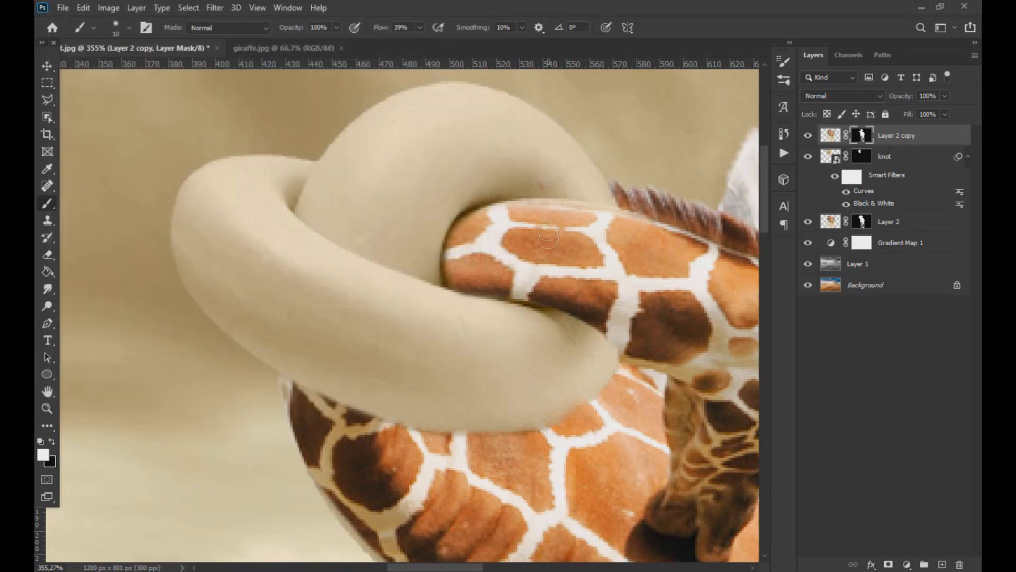
key("ctrl+0")
scroll(466, 290, "up", 5)
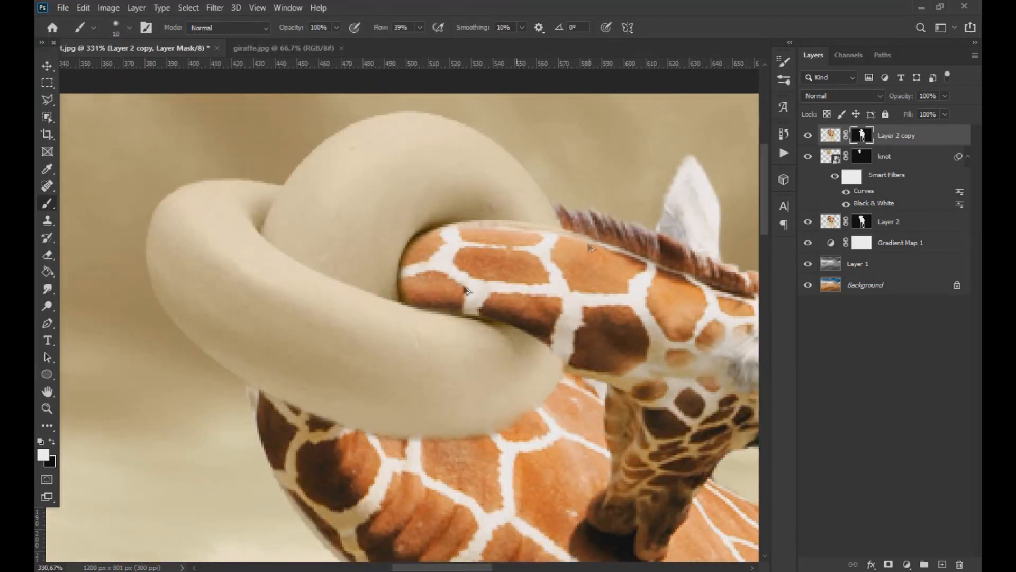
left_click_drag(479, 231, 474, 253)
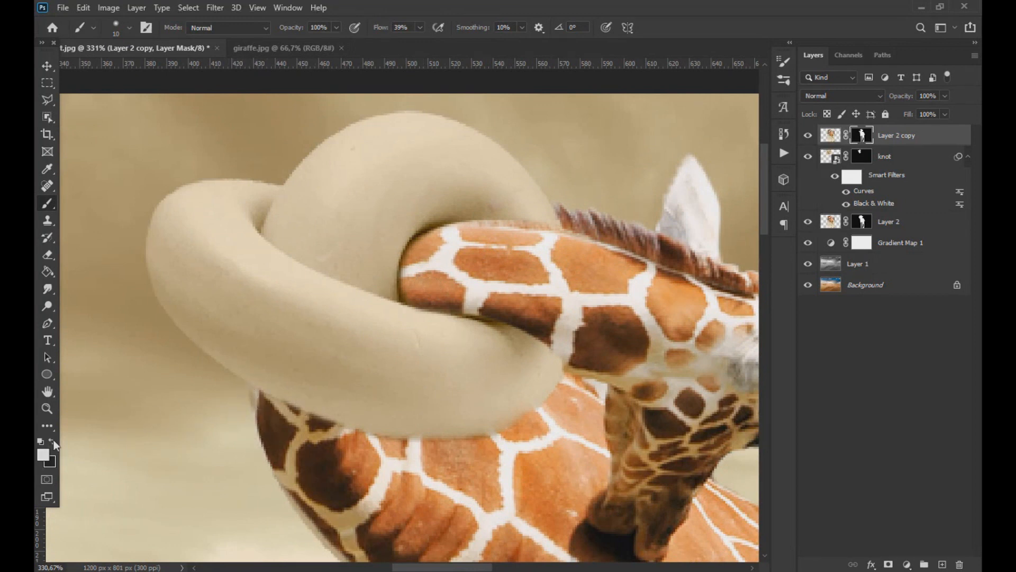
scroll(286, 371, "down", 4)
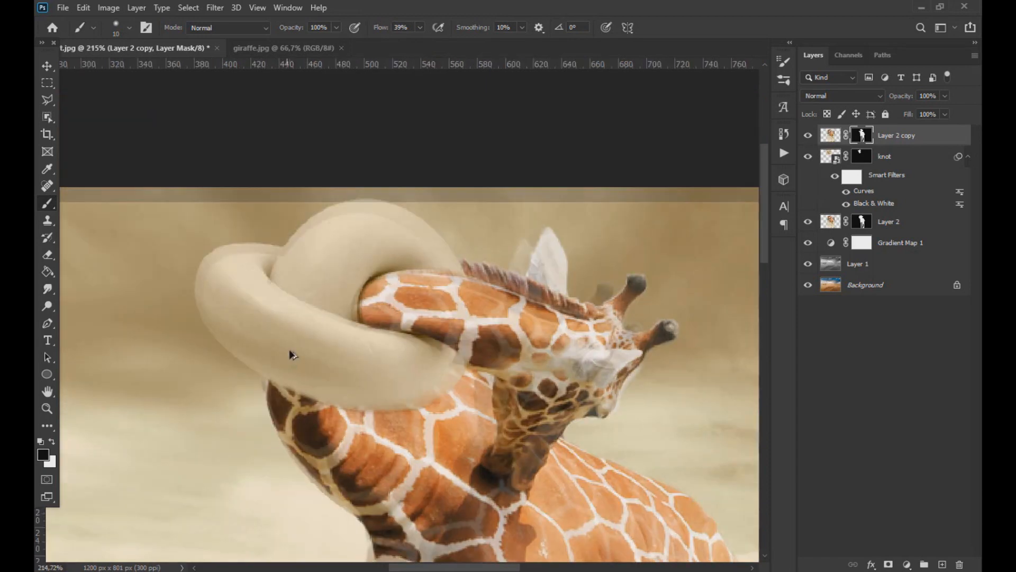
scroll(365, 431, "up", 3)
scroll(367, 434, "down", 3)
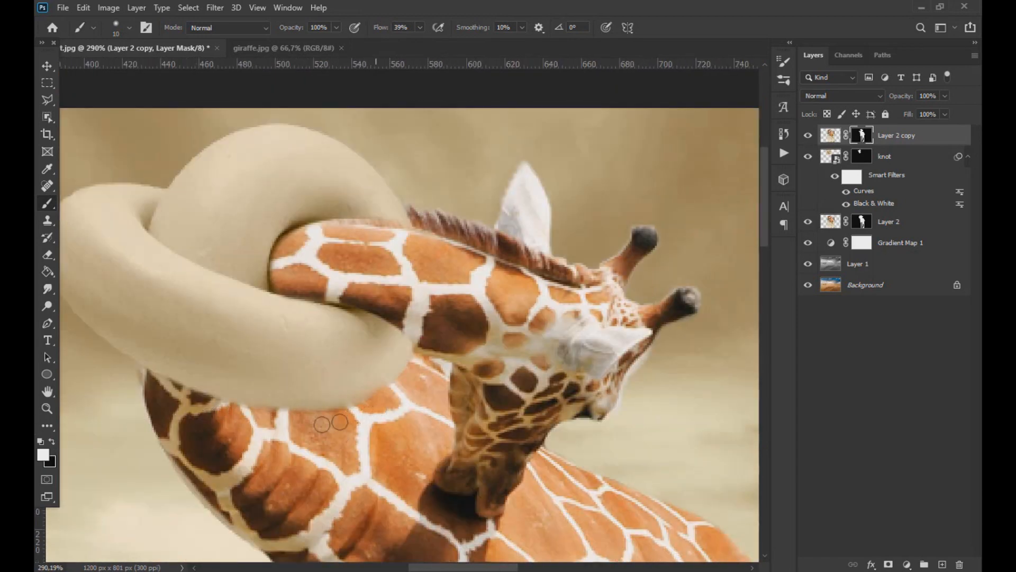
- Darken the giraffe's neck where it meets the knot on Layer 2 copy, using the Burn tool on midtones at 91% exposure
scroll(416, 371, "down", 5)
scroll(342, 175, "up", 2)
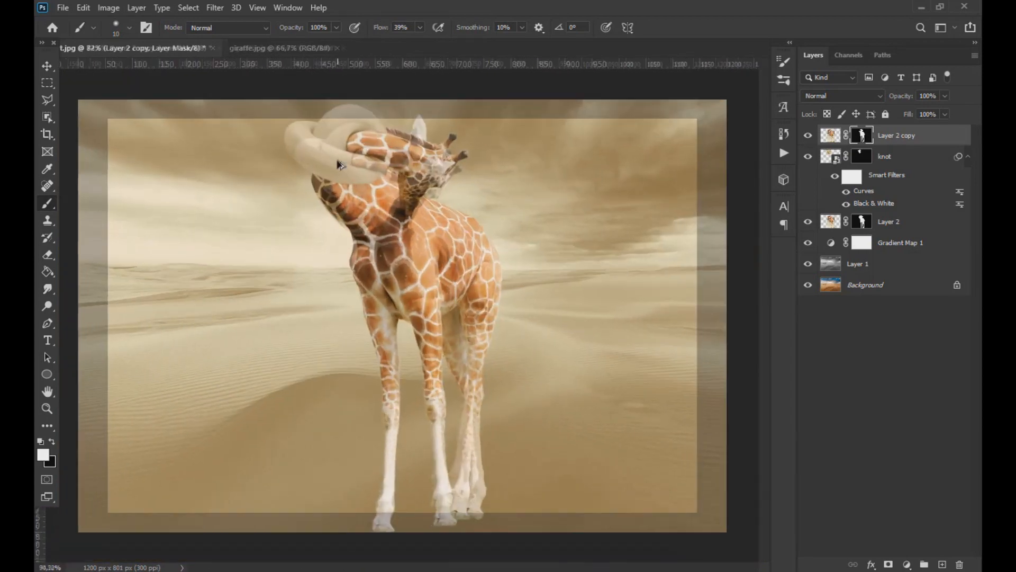
scroll(342, 183, "up", 5)
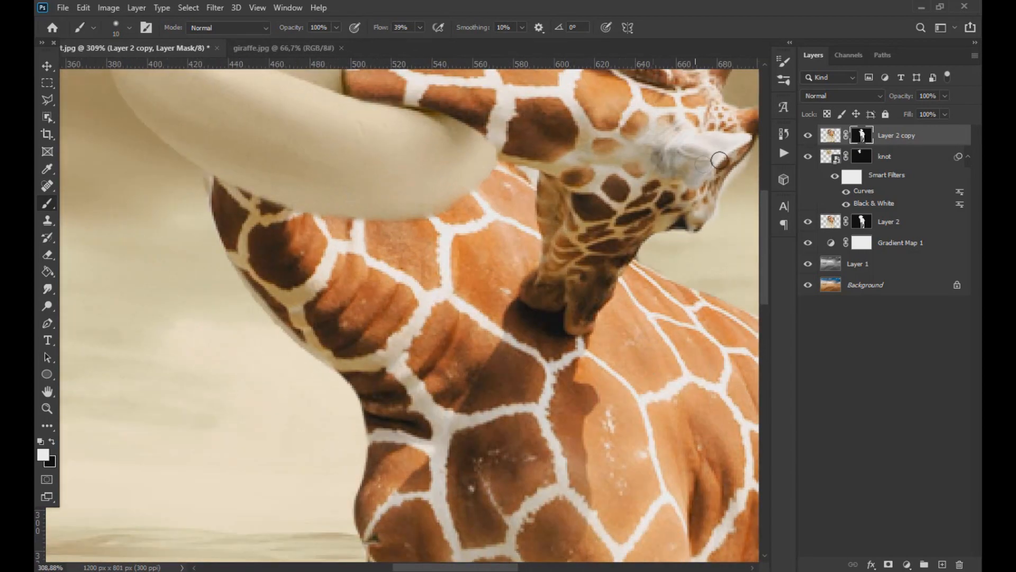
right_click(47, 305)
left_click(103, 318)
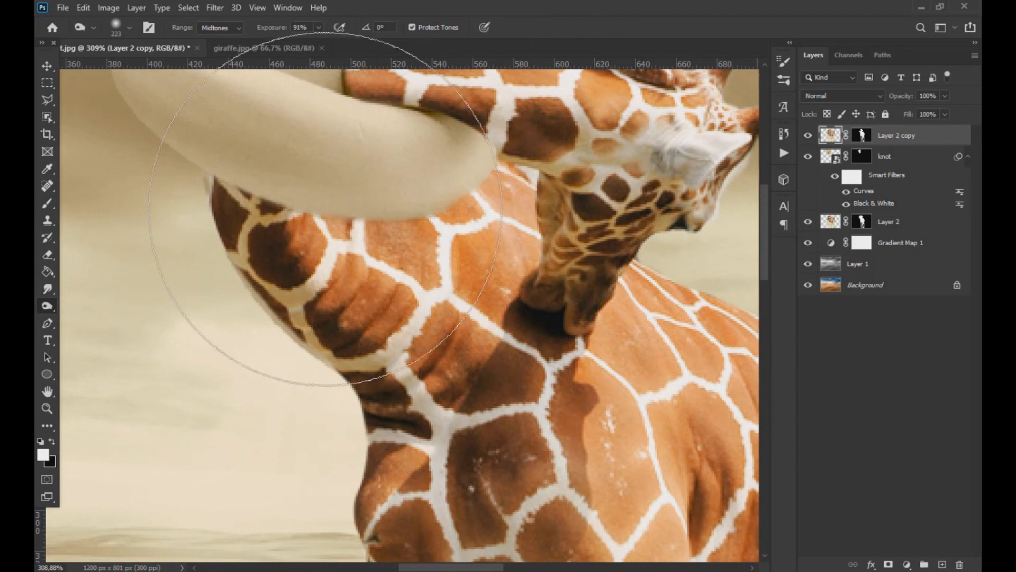
mouse_move(251, 176)
left_mouse_down()
mouse_move(351, 210)
mouse_move(418, 201)
left_mouse_up()
scroll(419, 201, "down", 4)
scroll(419, 201, "up", 3)
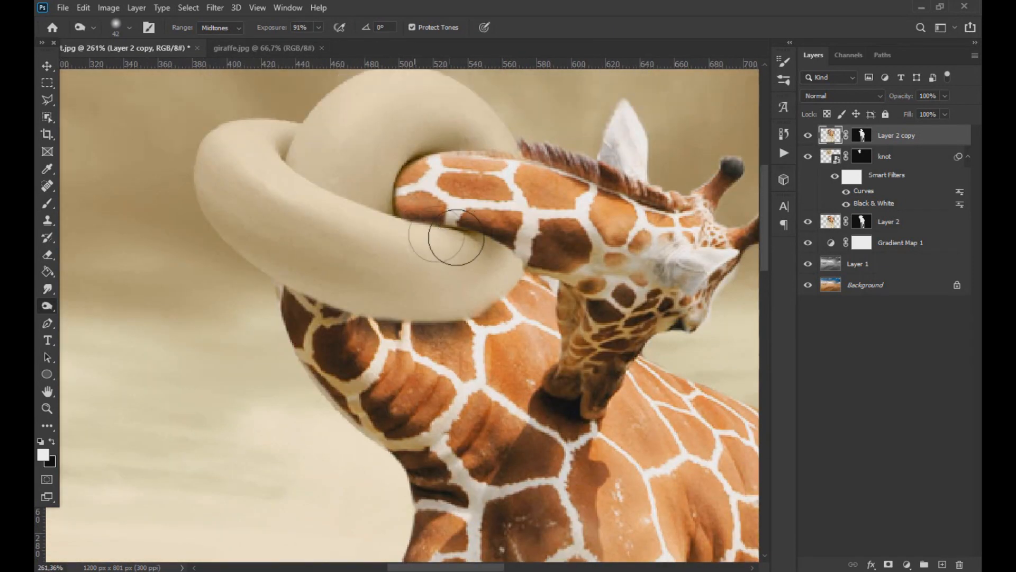
mouse_move(400, 310)
left_mouse_down()
mouse_move(502, 286)
mouse_move(517, 268)
left_mouse_up()
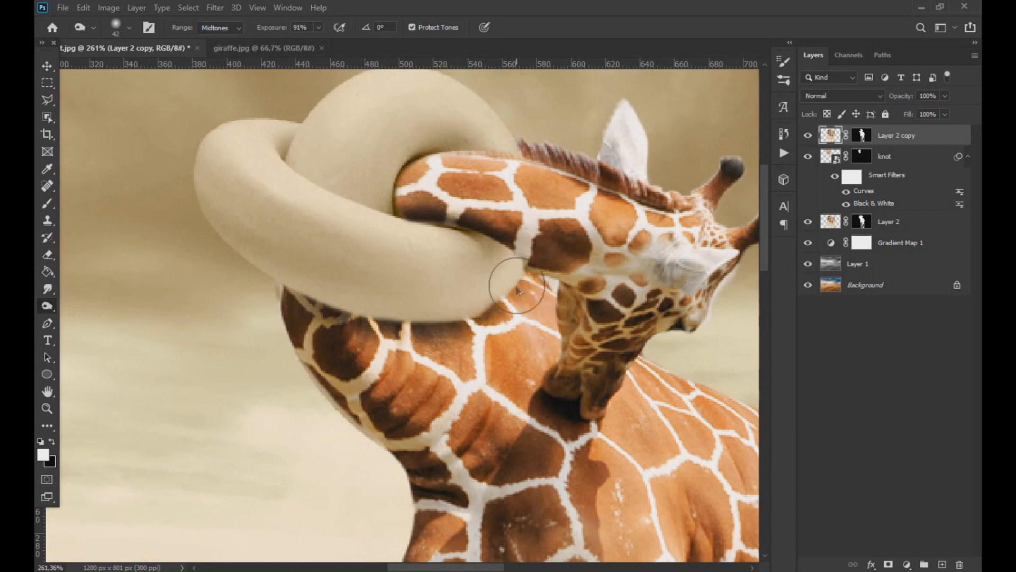
scroll(529, 270, "down", 5)
scroll(339, 162, "up", 3)
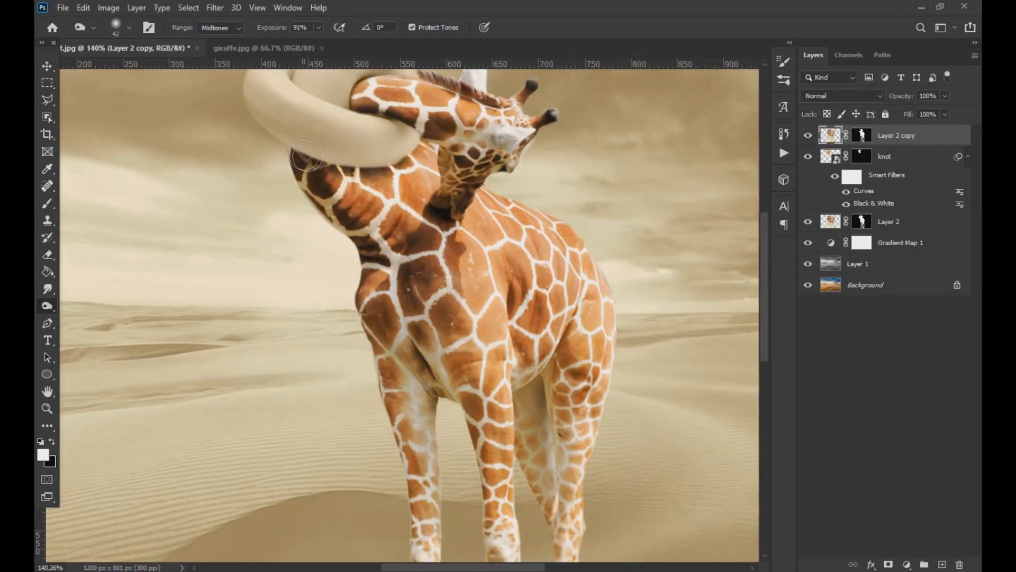
- Reduce the opacity of the Layer 2 copy to 78%
key("v")
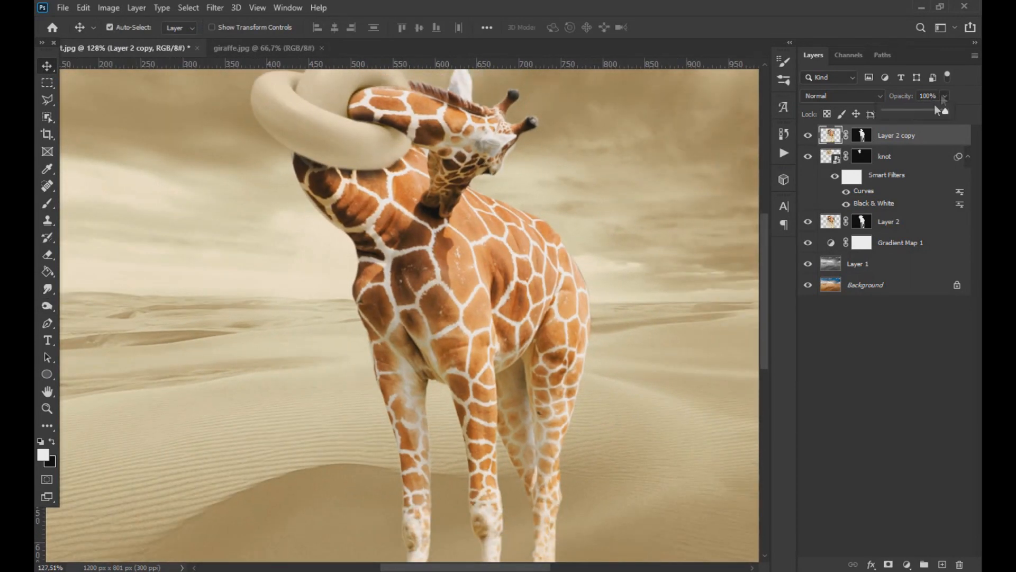
left_click_drag(935, 104, 927, 112)
scroll(604, 212, "up", 2)
left_click(933, 139)
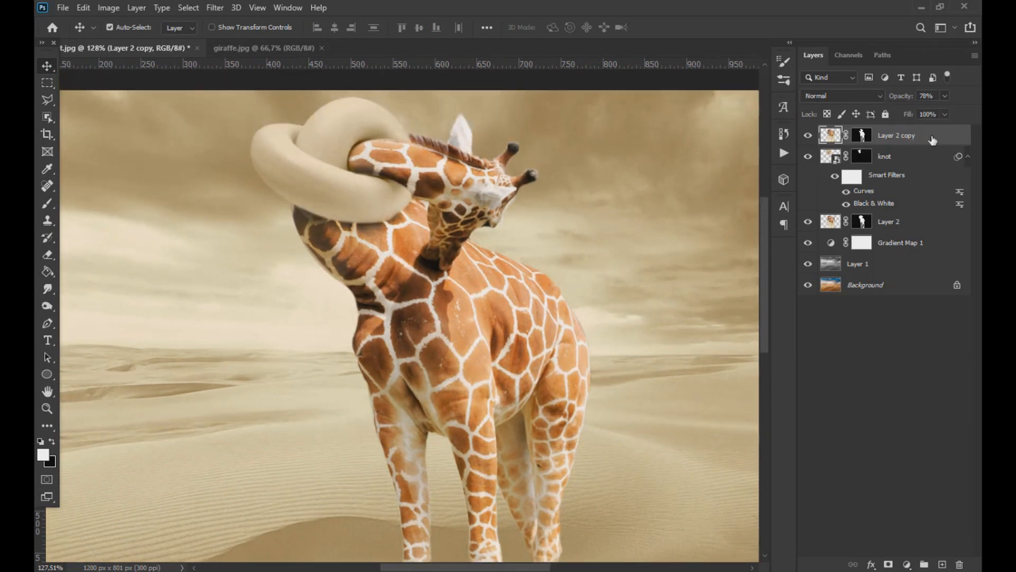
- Place the giraffe-texture image as the uppermost layer, scaled to 26.02% and positioned over the knot
key("alt+Tab")
left_click_drag(646, 133, 148, 246)
key("ctrl+0")
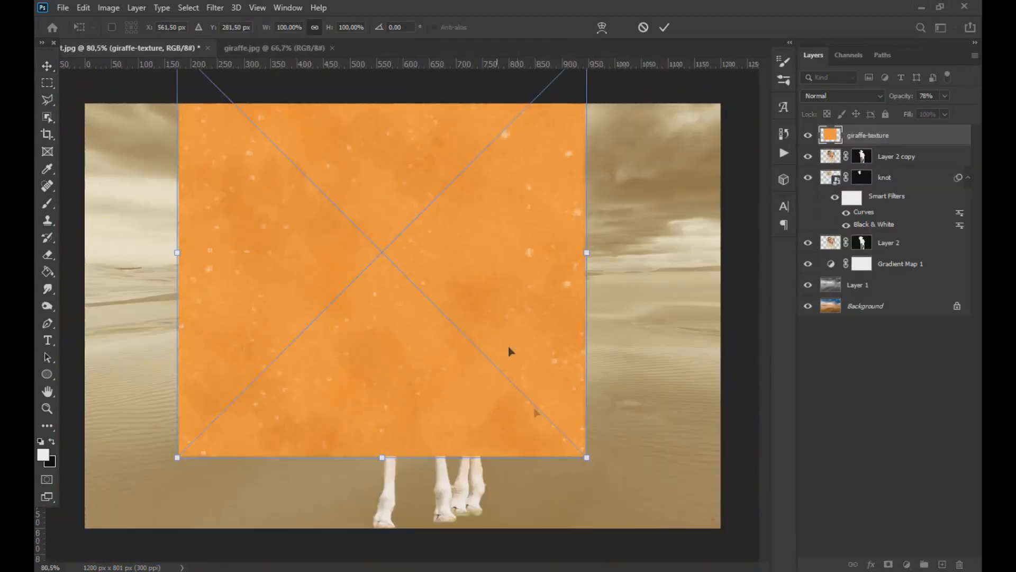
left_click_drag(586, 457, 221, 164)
scroll(395, 347, "down", 3)
left_click_drag(416, 286, 388, 259)
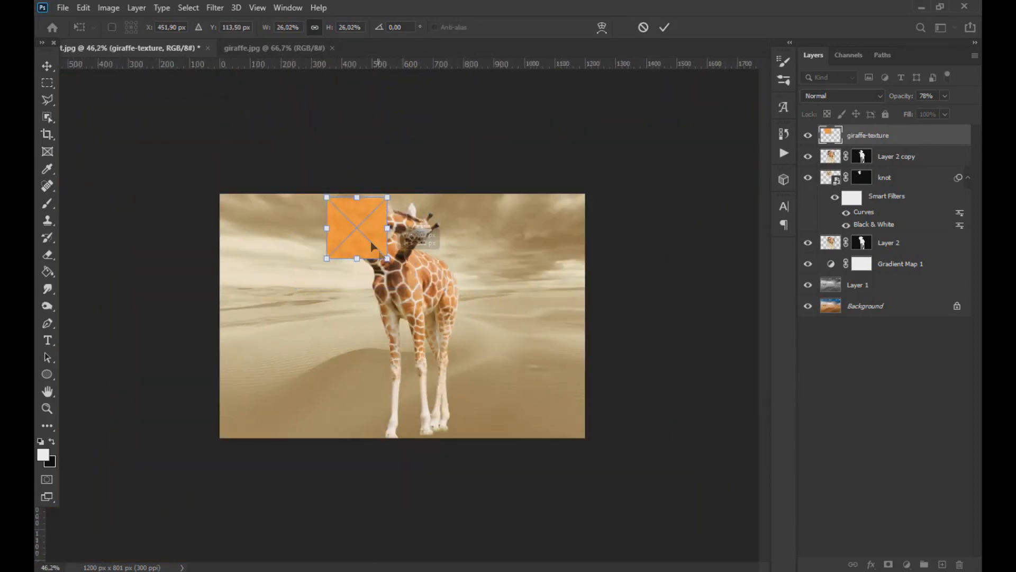
key("Return")
scroll(367, 215, "up", 3)
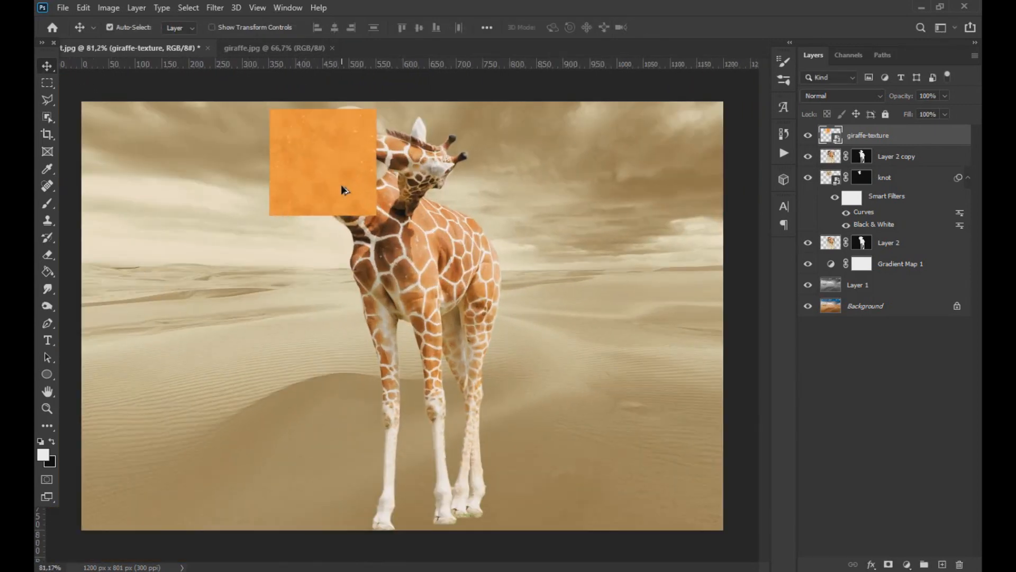
- Set the giraffe-texture layer to Multiply, enlarge it to 28.09% and reposition it to cover the whole knot
left_click(841, 96)
left_click(821, 137)
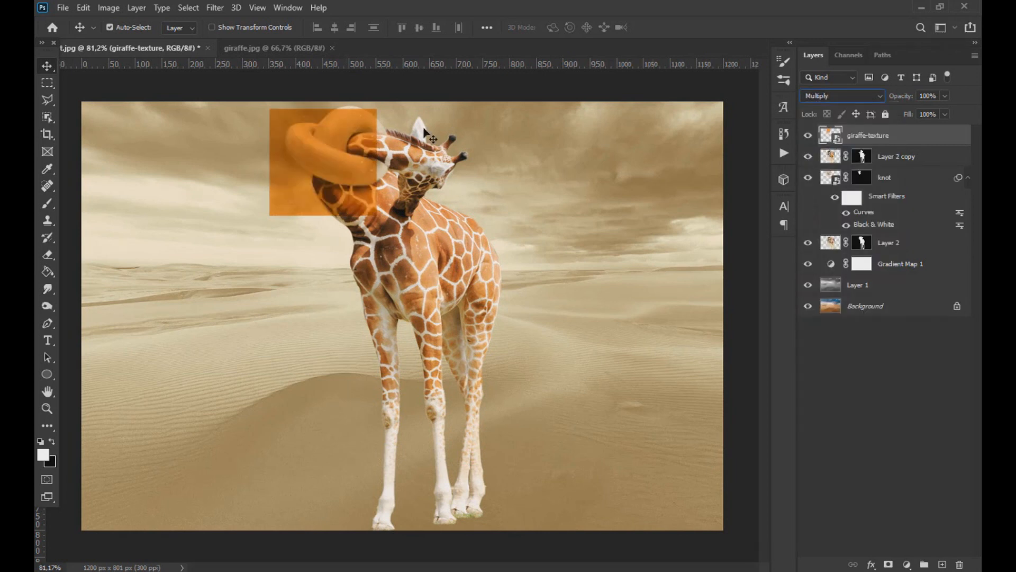
key("ctrl+t")
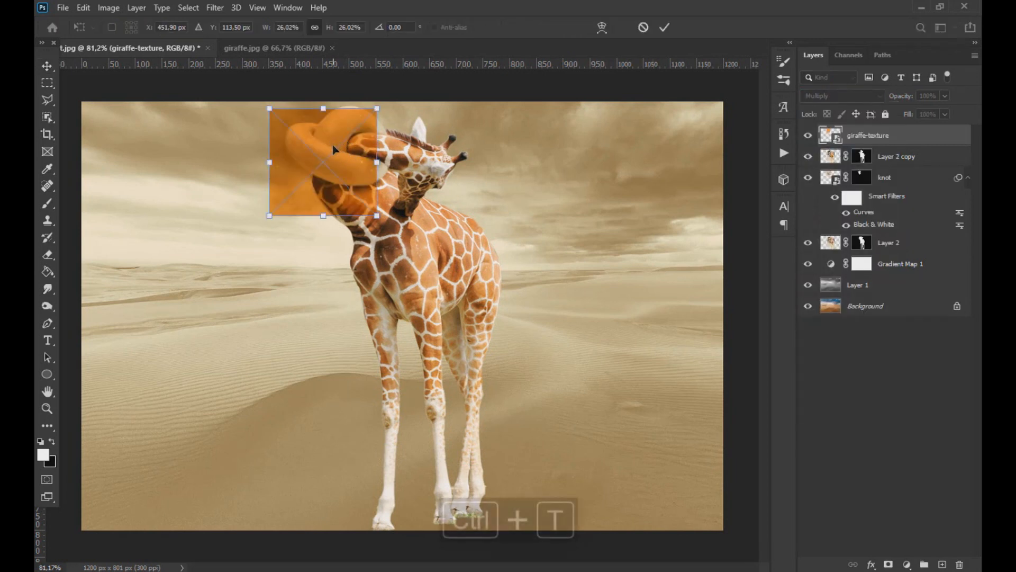
left_click_drag(330, 130, 337, 118)
left_click_drag(387, 206, 391, 211)
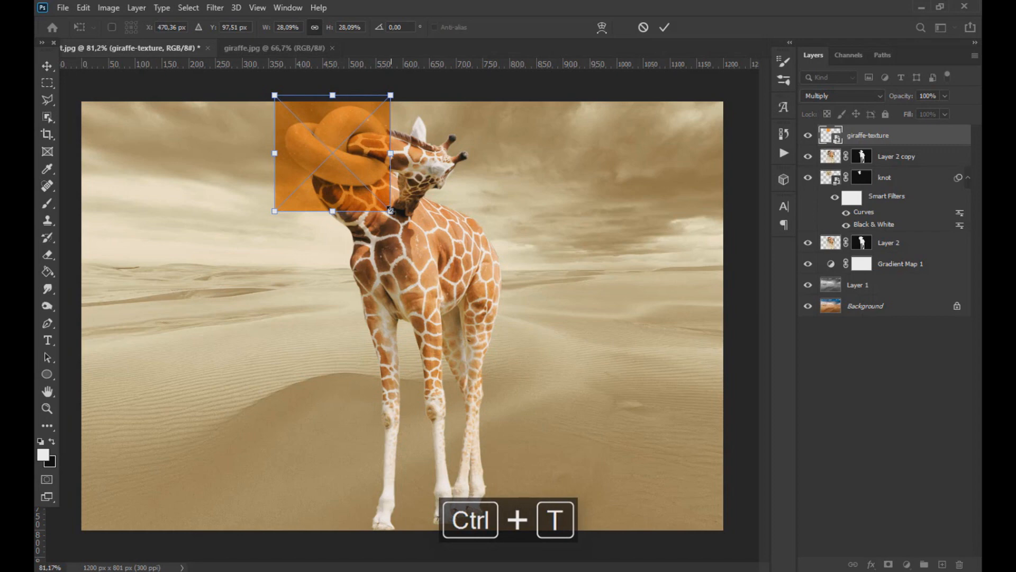
left_click_drag(351, 170, 355, 172)
left_click(44, 69)
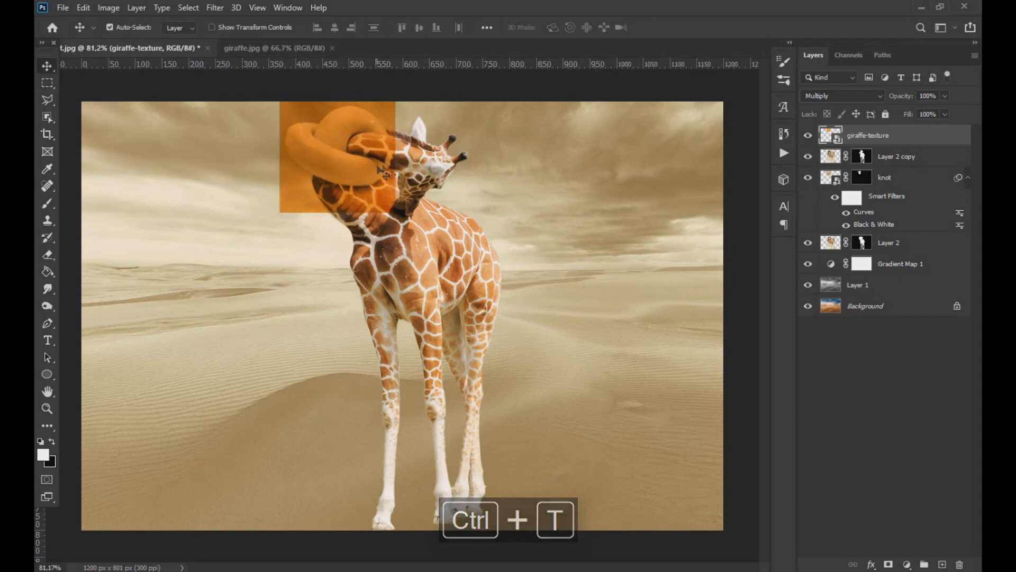
- Load the knot's outline as a selection and add a layer mask from it to the giraffe-texture layer
scroll(397, 144, "up", 1)
scroll(397, 144, "up", 5)
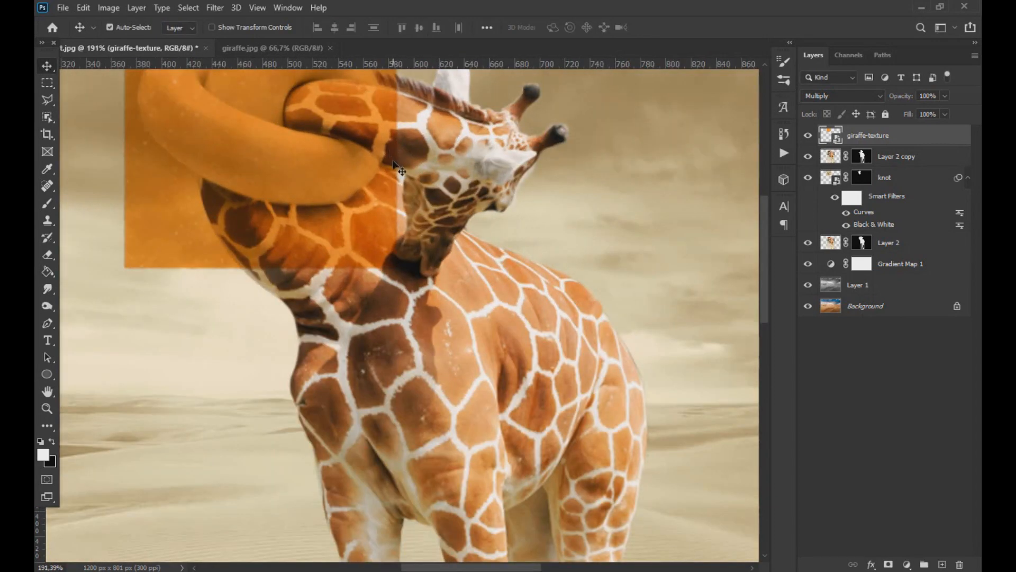
scroll(395, 167, "up", 3)
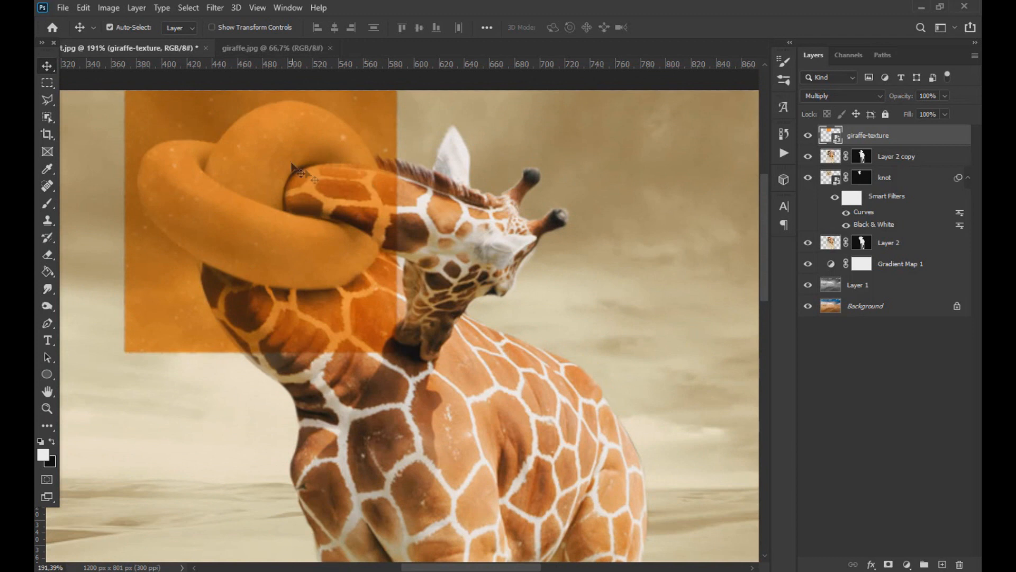
left_click(828, 182, "ctrl")
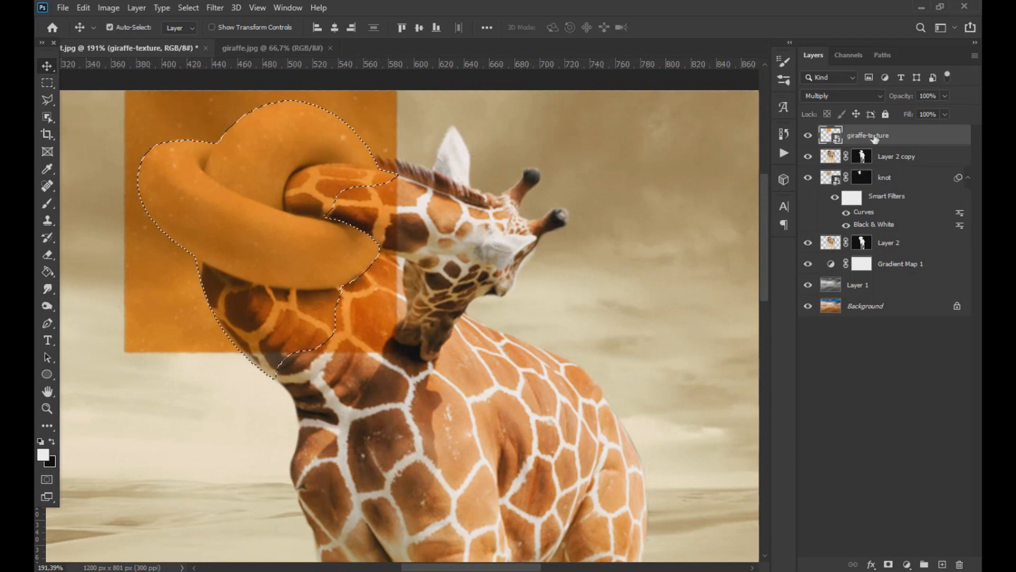
left_click(889, 564)
- Paint black with a soft brush on the giraffe-texture mask to remove the orange from both neck sections next to the knot
key("b")
left_click(130, 30)
left_click_drag(120, 100, 92, 99)
mouse_move(267, 335)
left_mouse_down()
mouse_move(241, 323)
mouse_move(343, 364)
left_mouse_up()
key("ctrl+z")
left_click(52, 440)
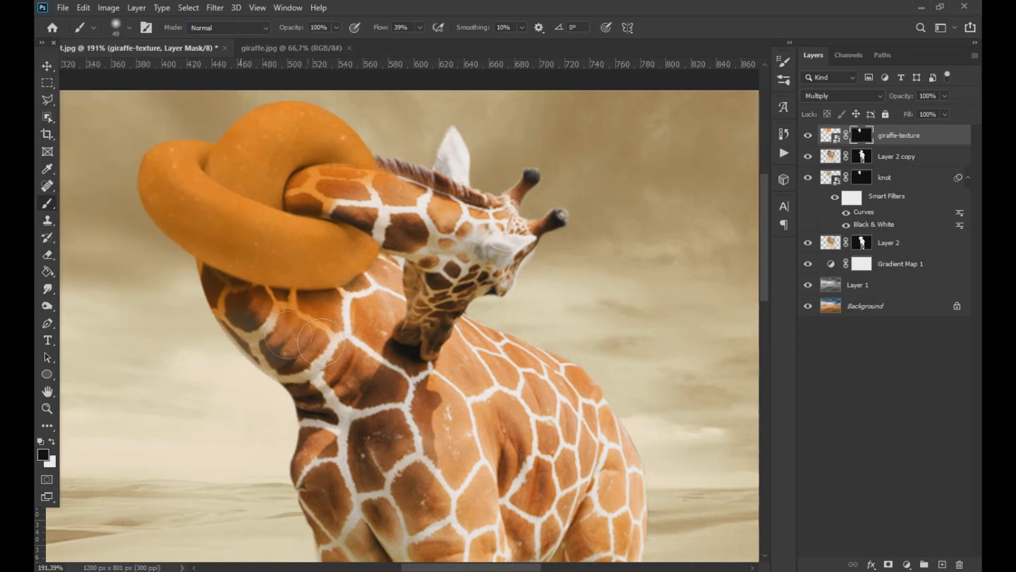
scroll(329, 318, "up", 3)
key("bracketleft")
key("bracketleft")
mouse_move(317, 261)
left_mouse_down()
mouse_move(381, 241)
mouse_move(394, 254)
mouse_move(333, 260)
mouse_move(315, 247)
mouse_move(392, 254)
left_mouse_up()
- Set the brush opacity to 58% and, with a smaller brush, clear the remaining orange fringe along the neck below the knot
left_click(336, 28)
left_click_drag(324, 38, 311, 42)
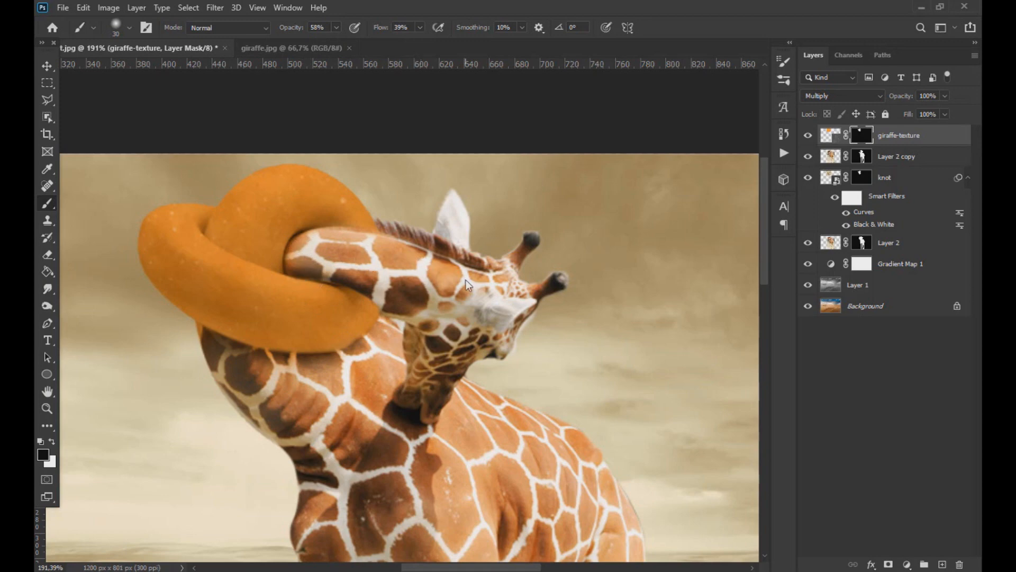
scroll(351, 249, "down", 8)
scroll(350, 238, "up", 7)
scroll(376, 257, "up", 3)
left_click(44, 67)
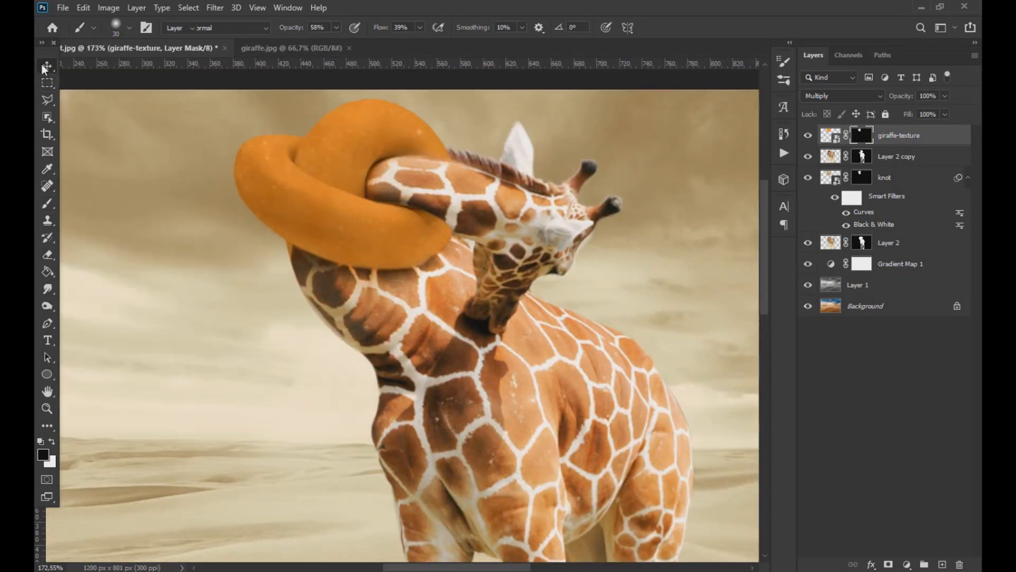
scroll(439, 323, "up", 2)
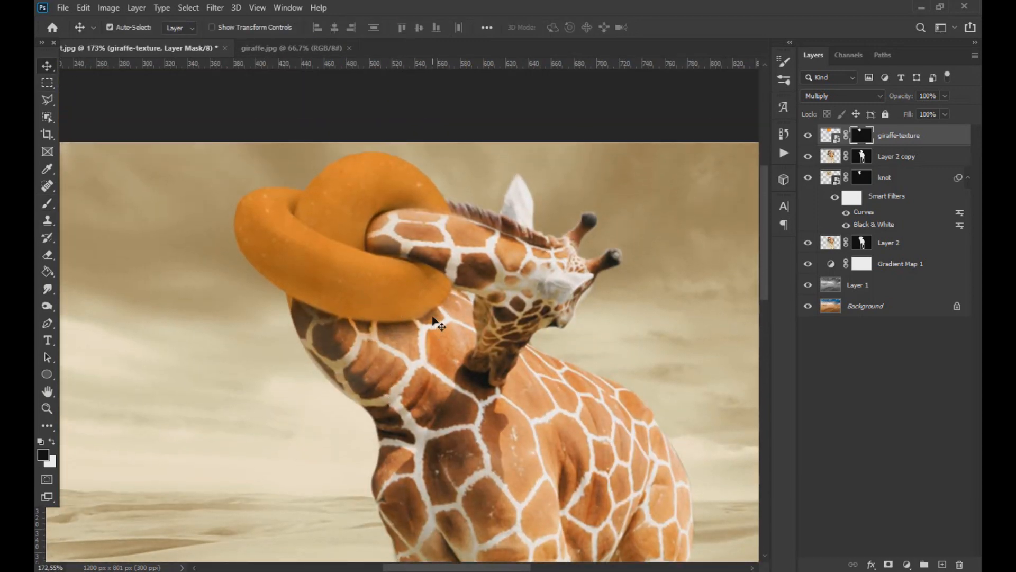
key("b")
scroll(286, 296, "up", 5)
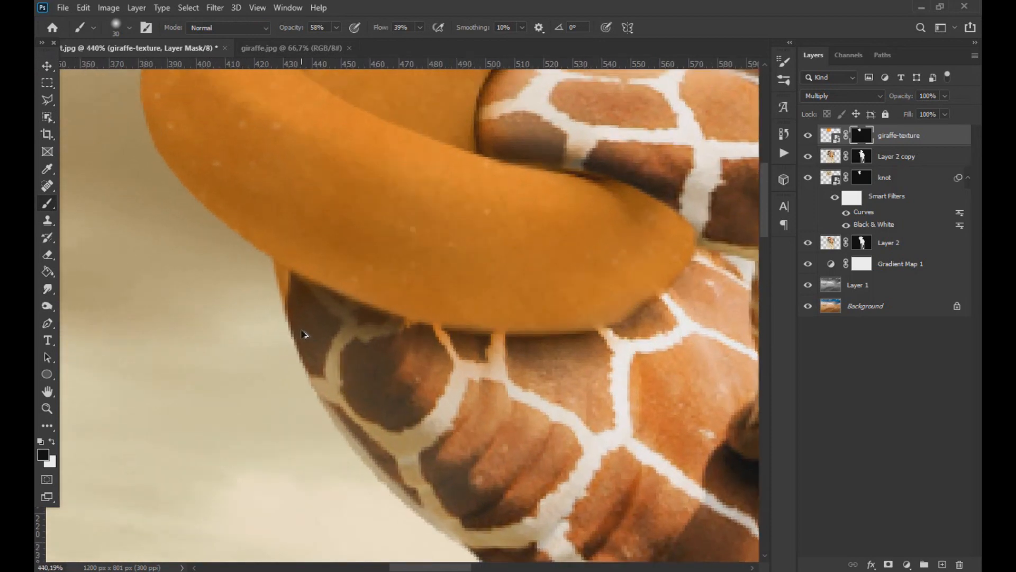
right_click(227, 336, "alt")
scroll(267, 311, "down", 3)
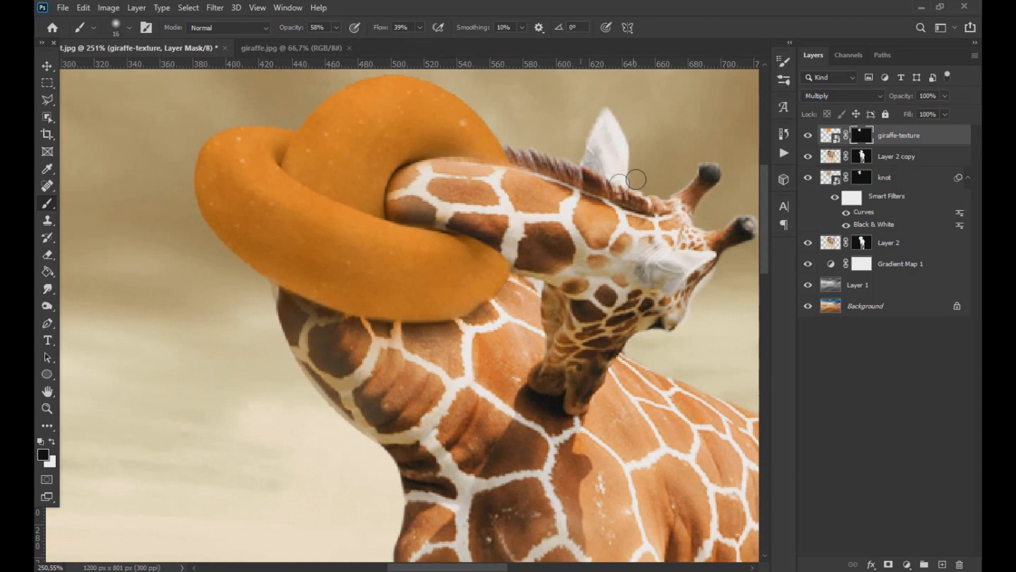
key("x")
- Start a Curves adjustment on the giraffe-texture image, with one point at input 171, output 158 and another at input 83, output 108
scroll(510, 315, "down", 5)
left_click(109, 8)
left_click(261, 66)
left_click_drag(357, 90, 675, 223)
left_click_drag(757, 349, 784, 343)
left_click_drag(904, 227, 801, 233)
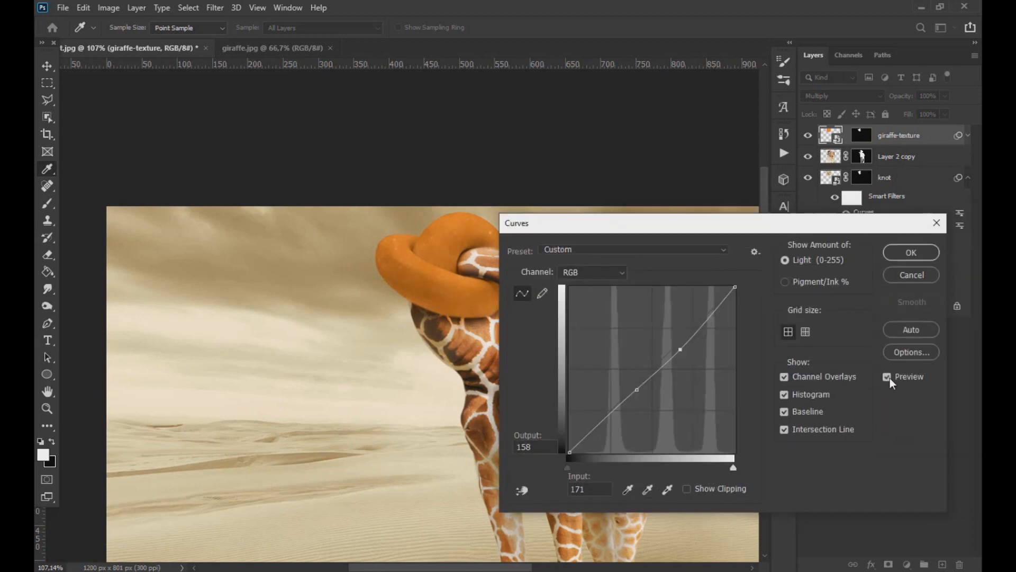
mouse_move(636, 389)
left_mouse_down()
mouse_move(631, 396)
mouse_move(624, 381)
left_mouse_up()
left_click_drag(611, 227, 713, 198)
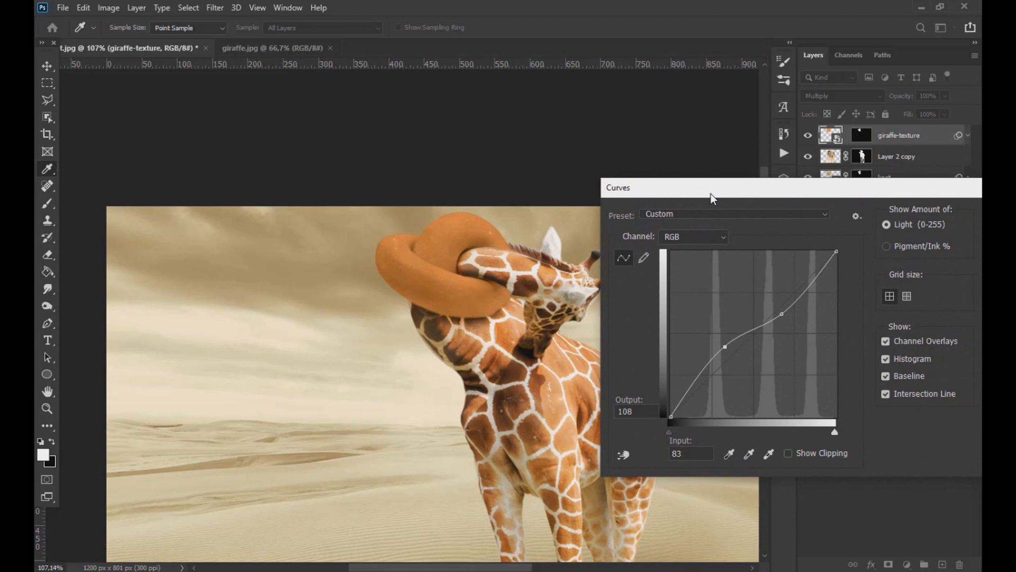
- Fine-tune the curve's upper and lower points, compare with the unadjusted image, and apply the Curves adjustment to the giraffe texture
mouse_move(782, 314)
left_mouse_down()
mouse_move(774, 316)
mouse_move(788, 310)
left_mouse_up()
left_click_drag(725, 345, 722, 340)
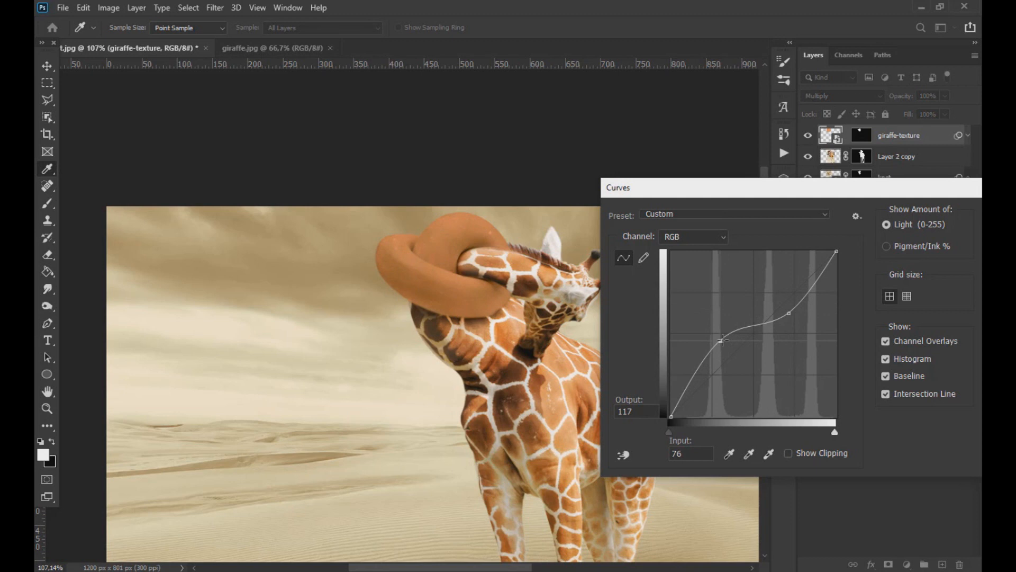
left_click_drag(858, 194, 812, 134)
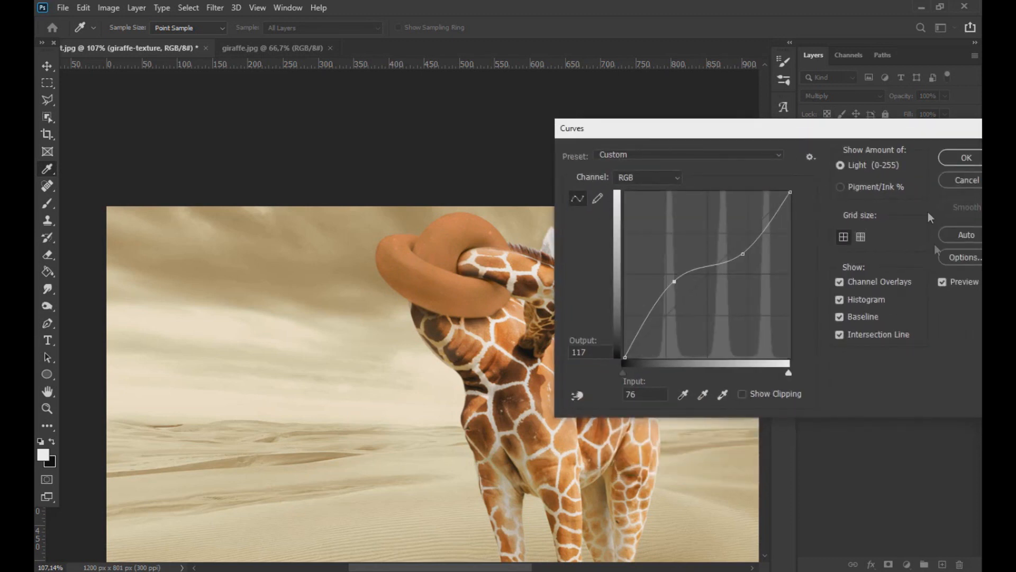
left_click(943, 282)
mouse_move(762, 232)
left_mouse_down()
mouse_move(755, 204)
mouse_move(769, 223)
left_mouse_up()
left_click_drag(675, 281, 676, 290)
left_click(962, 156)
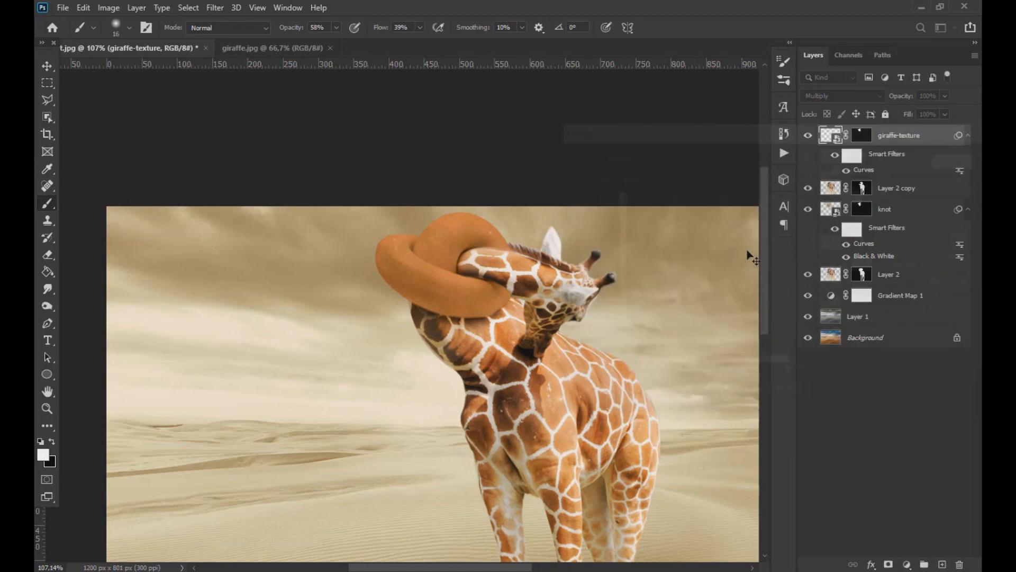
- Apply a Color Balance adjustment to the giraffe-texture layer, shifting the midtones towards red
scroll(374, 211, "down", 2)
scroll(351, 202, "up", 2)
left_click(108, 8)
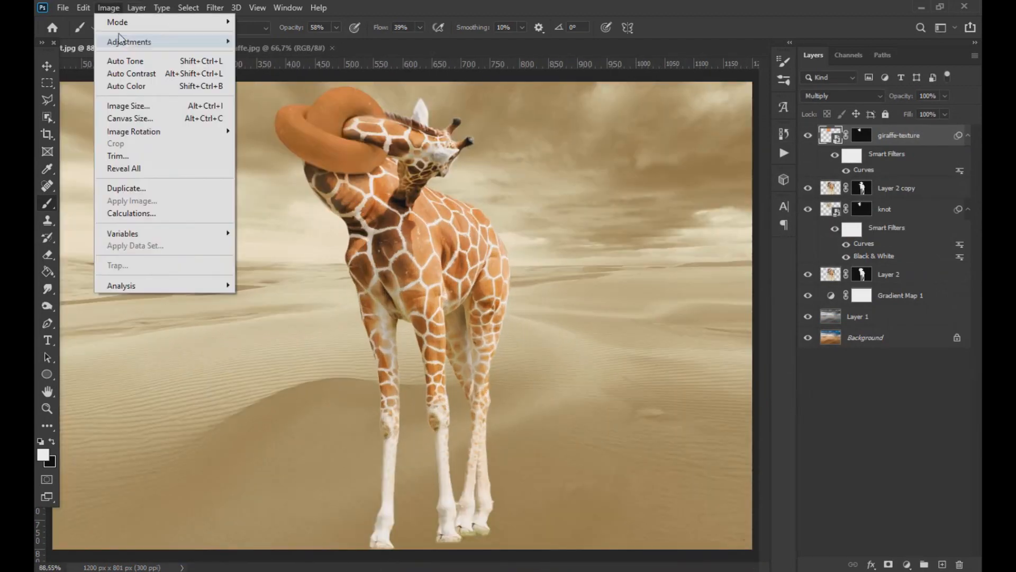
mouse_move(129, 39)
left_click(430, 106)
left_click_drag(635, 220, 650, 219)
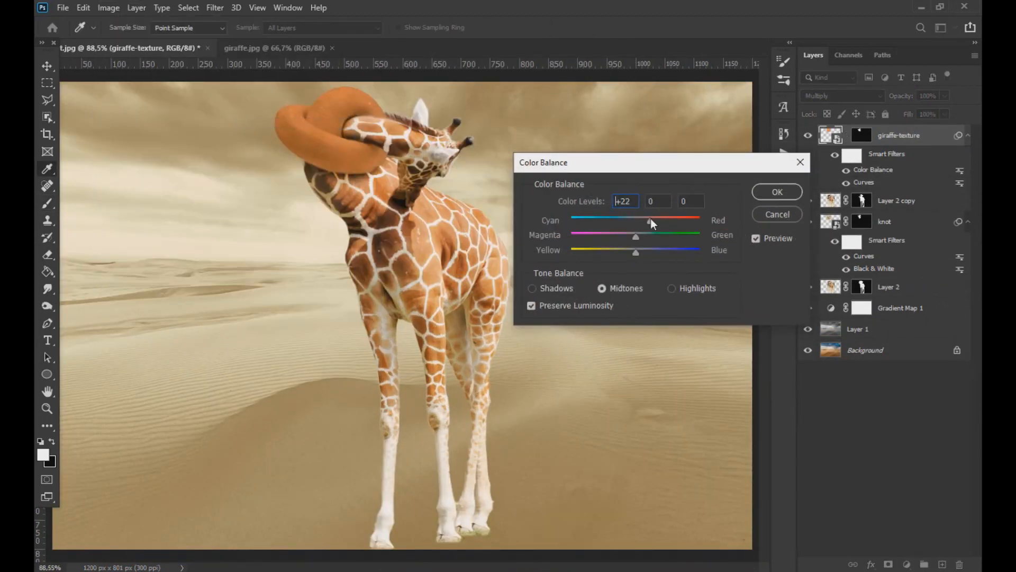
left_click_drag(626, 250, 656, 223)
left_click(777, 191)
key("b")
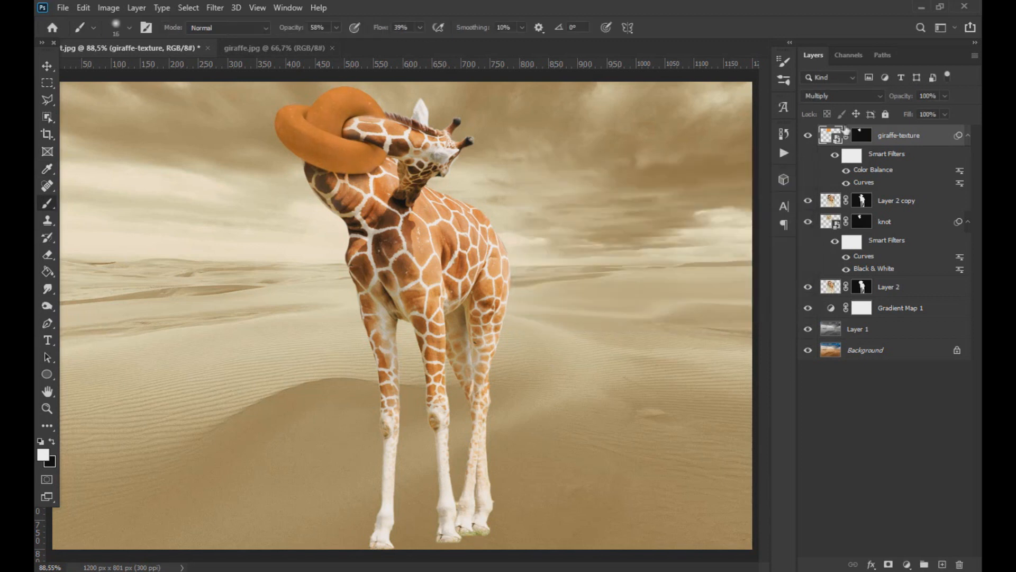
- Lower the giraffe-texture layer's opacity to 91% and target its mask with black as the painting color
mouse_move(945, 96)
left_mouse_down()
mouse_move(930, 111)
mouse_move(939, 112)
left_mouse_up()
left_click(902, 137)
left_click(862, 135)
key("x")
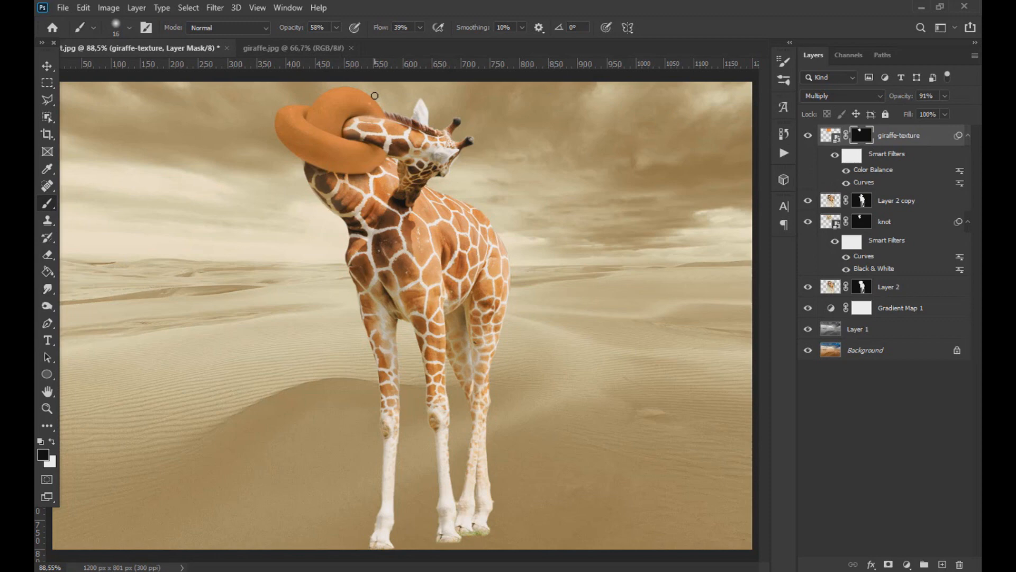
- Choose the bamboo_stroke brush from the giraffe-lines brush group
scroll(314, 111, "up", 5)
right_click(104, 59)
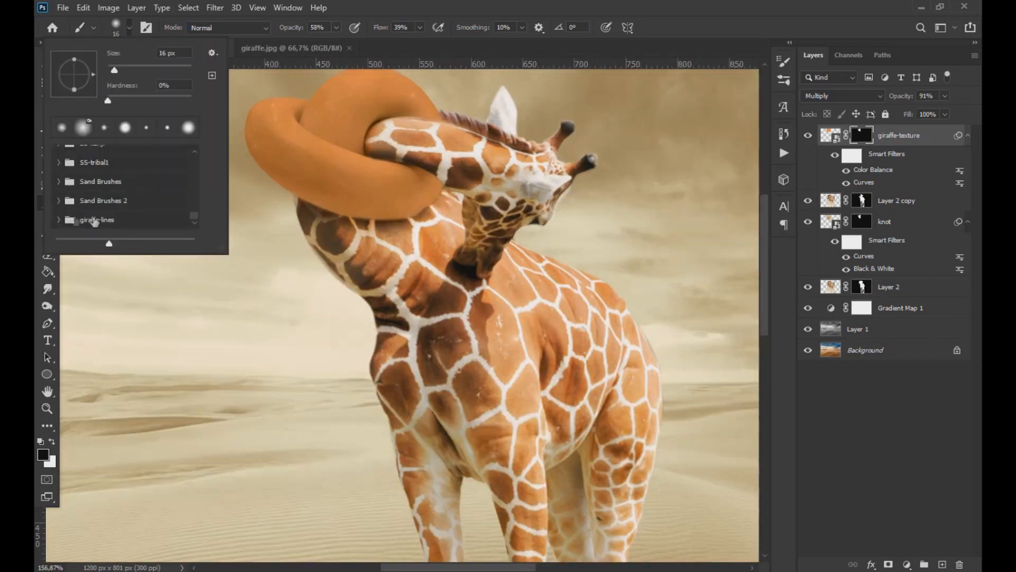
left_click(59, 219)
left_click(127, 207)
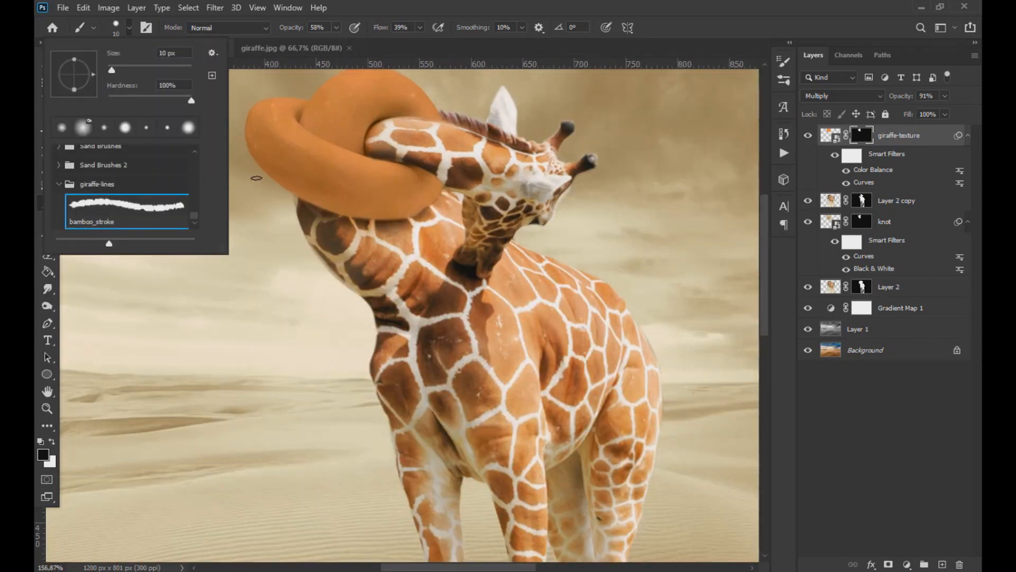
key("Return")
scroll(379, 138, "up", 5)
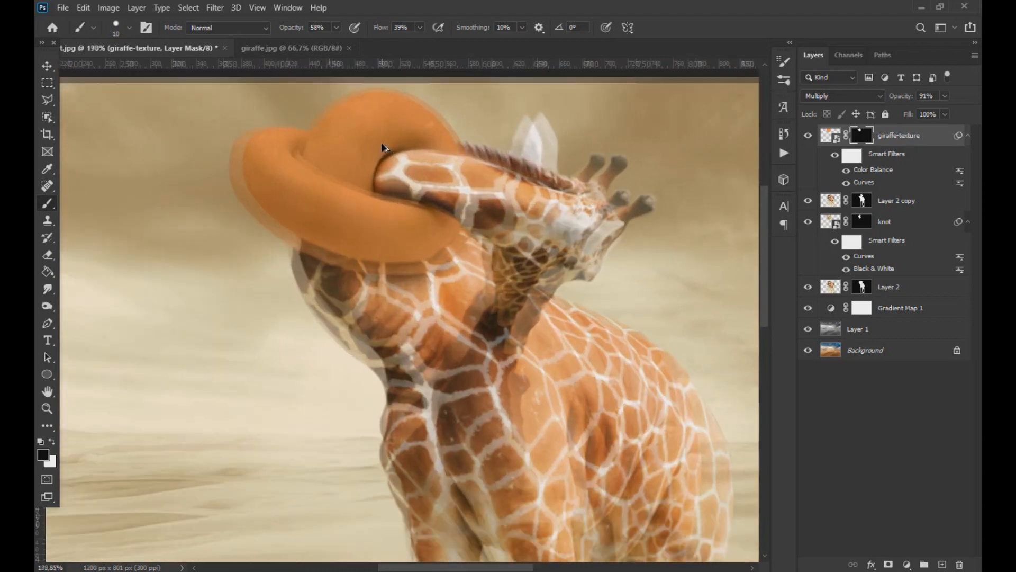
- Set the brush's opacity and flow to 100% and its size to 5 px
left_click(335, 27)
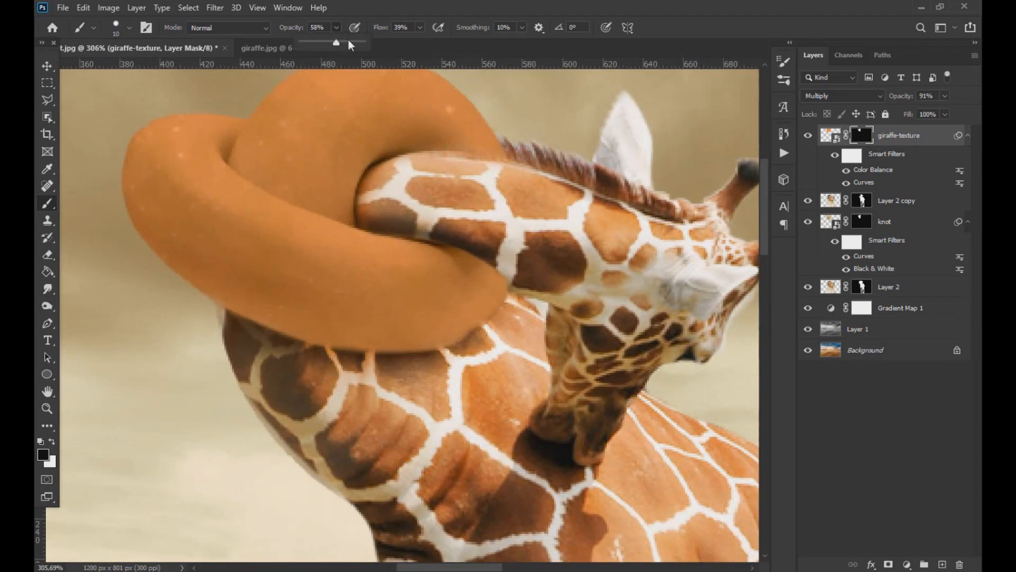
left_click(421, 27)
left_click_drag(417, 42, 462, 42)
key("Return")
left_click_drag(447, 127, 441, 128)
scroll(465, 169, "up", 3)
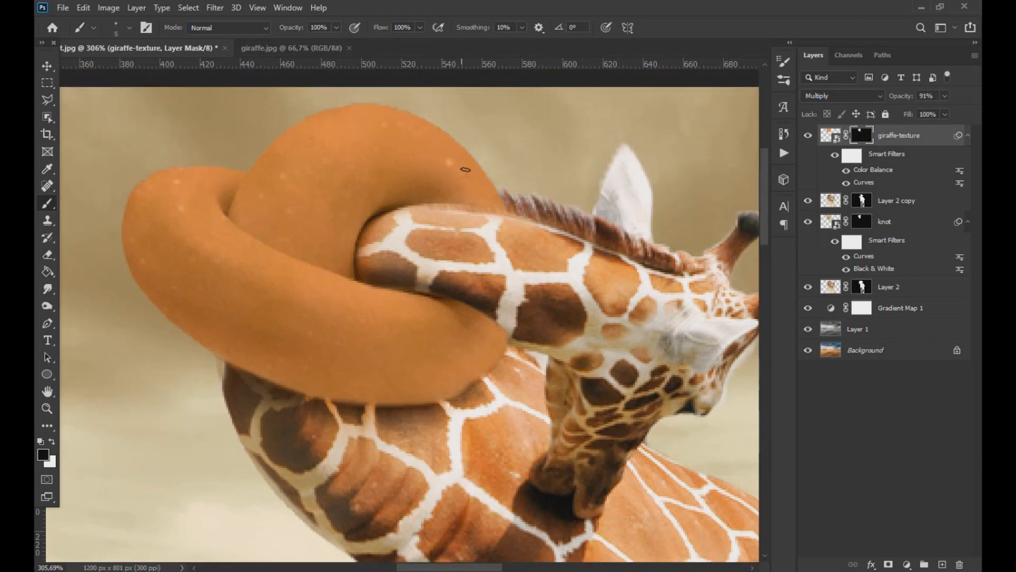
- Paint black pattern lines on the giraffe-texture mask across the right part of the knot's upper loop
left_click_drag(467, 188, 488, 138)
scroll(476, 183, "up", 4)
mouse_move(464, 172)
left_mouse_down()
mouse_move(402, 120)
mouse_move(402, 87)
left_mouse_up()
scroll(411, 148, "up", 2)
scroll(411, 148, "up", 2)
left_click_drag(305, 128, 402, 159)
mouse_move(403, 202)
left_mouse_down()
mouse_move(330, 283)
mouse_move(383, 249)
mouse_move(449, 258)
mouse_move(436, 266)
mouse_move(455, 280)
left_mouse_up()
scroll(379, 249, "down", 1)
scroll(380, 249, "up", 1)
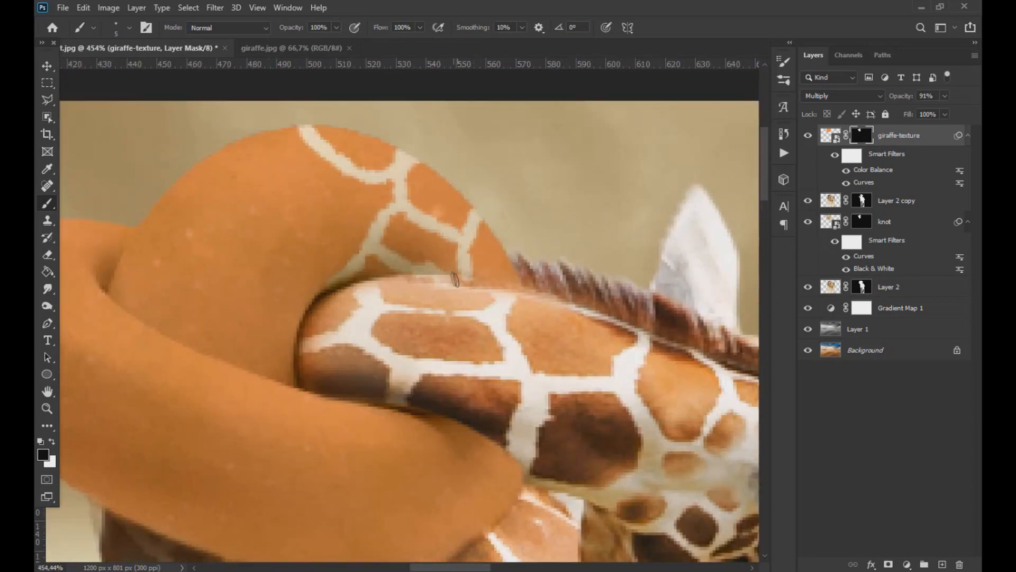
- With a 4 px brush, paint pattern lines along the top and down the middle of the knot's upper loop
key("bracketright")
key("bracketright")
key("bracketright")
left_click_drag(217, 151, 384, 178)
mouse_move(297, 181)
left_mouse_down()
mouse_move(282, 281)
mouse_move(300, 336)
left_mouse_up()
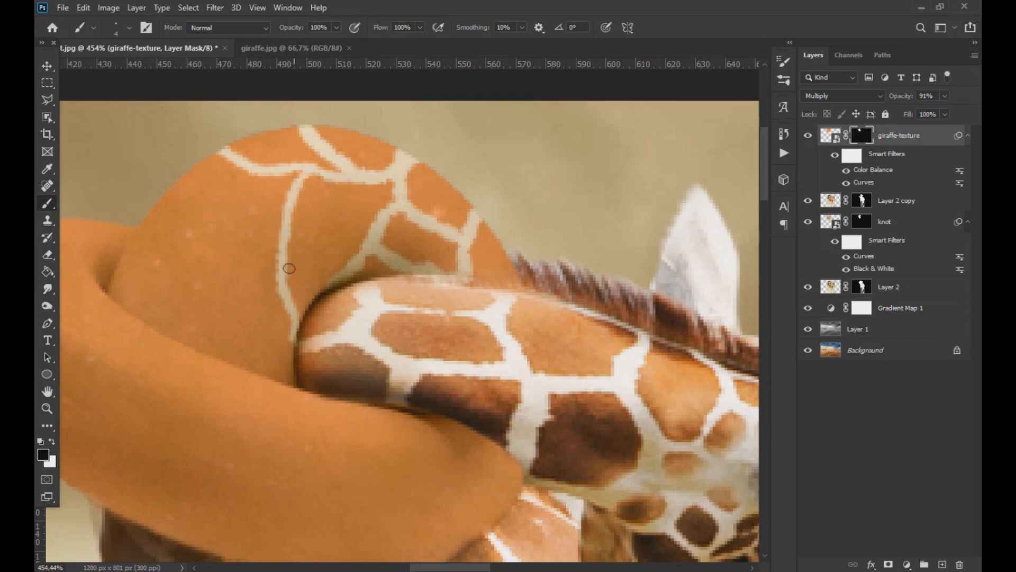
- Try branching lines off the vertical pattern line in the middle of the upper loop, and undo them
left_click_drag(287, 262, 375, 211)
scroll(403, 223, "down", 5)
scroll(402, 218, "up", 3)
key("ctrl+z")
left_click_drag(340, 241, 389, 238)
key("ctrl+z")
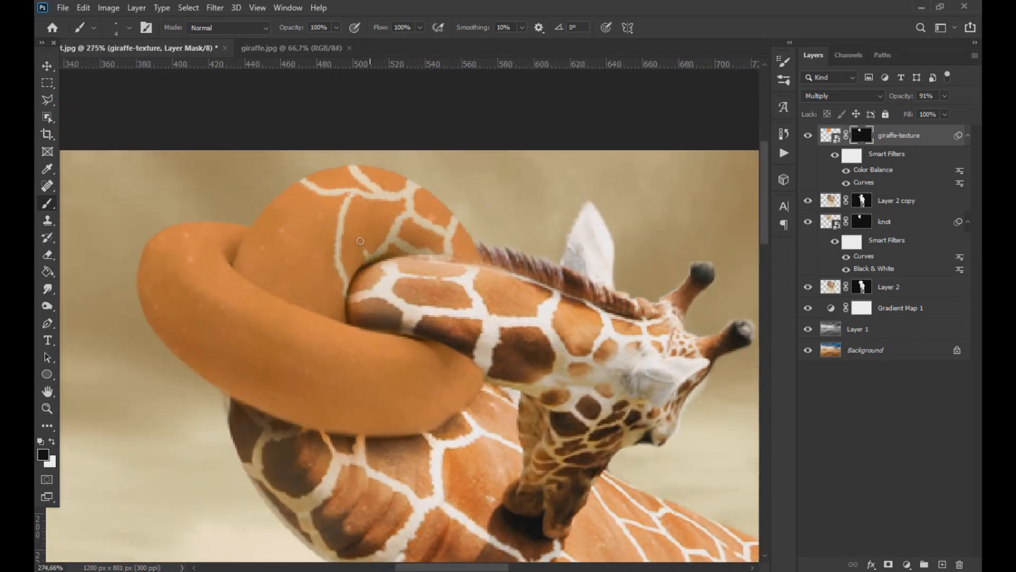
- Paint connected pattern lines over the left half of the upper loop, redoing the short cross line near its center
mouse_move(235, 259)
left_mouse_down()
mouse_move(260, 237)
mouse_move(270, 198)
mouse_move(309, 208)
mouse_move(327, 193)
left_mouse_up()
mouse_move(234, 264)
left_mouse_down()
mouse_move(278, 263)
mouse_move(292, 288)
left_mouse_up()
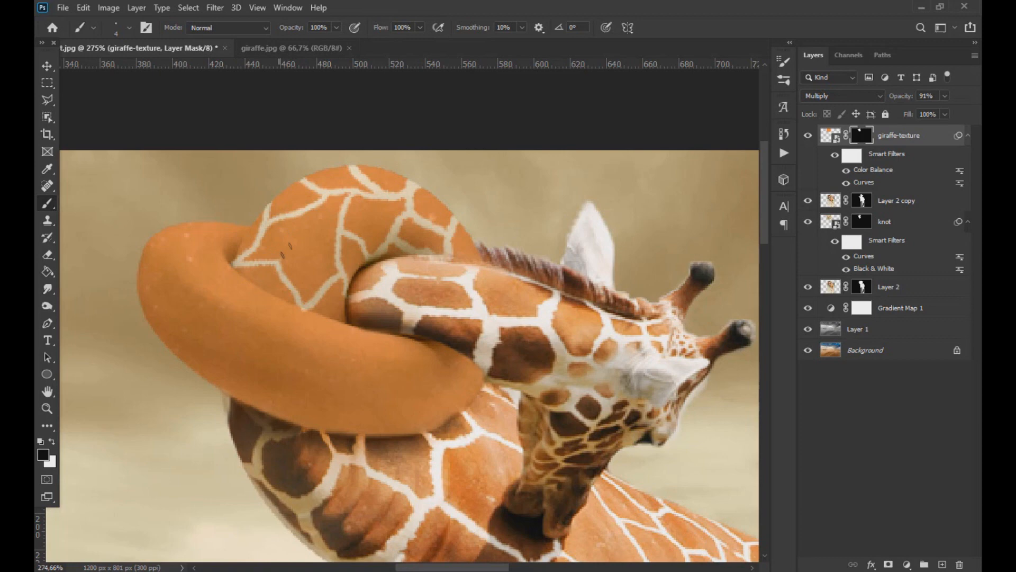
scroll(363, 206, "up", 3)
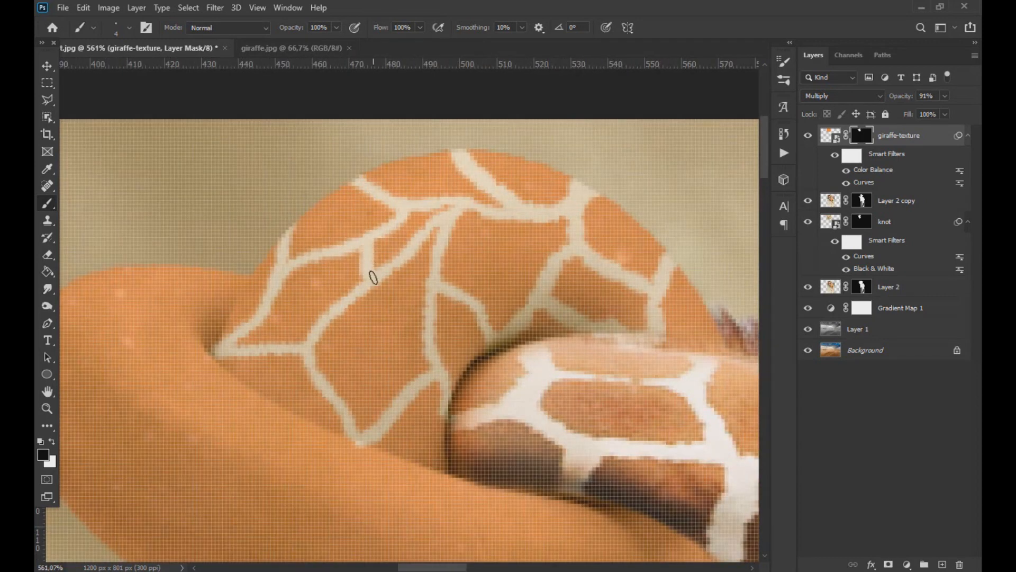
left_click_drag(346, 316, 433, 330)
key("ctrl+z")
left_click_drag(344, 310, 424, 325)
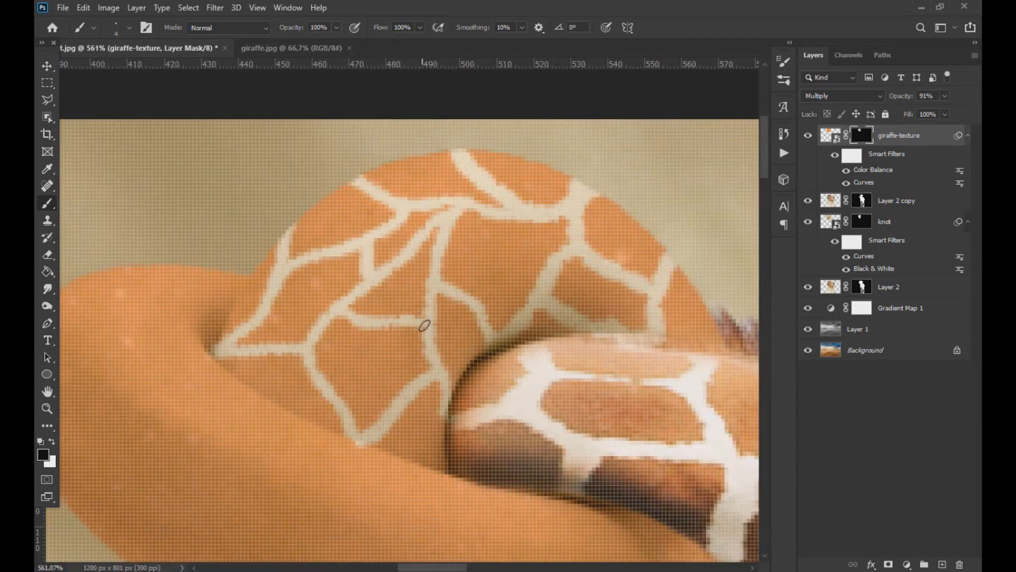
- Paint the first pattern lines on the knot's front loop, along its bottom edge and around its upper-left bend
scroll(428, 229, "down", 5)
scroll(334, 176, "up", 3)
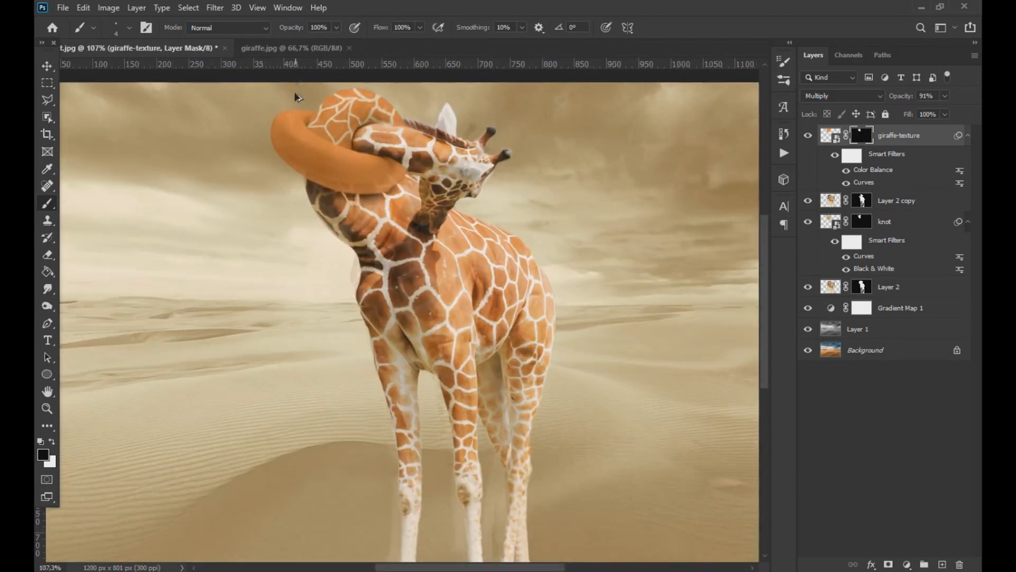
scroll(335, 176, "up", 1)
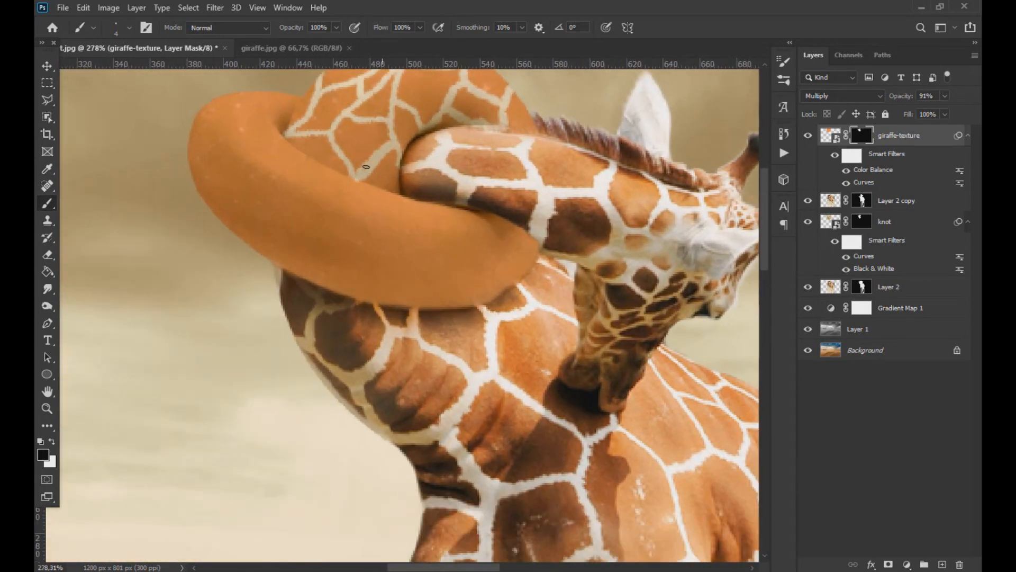
scroll(366, 166, "up", 2)
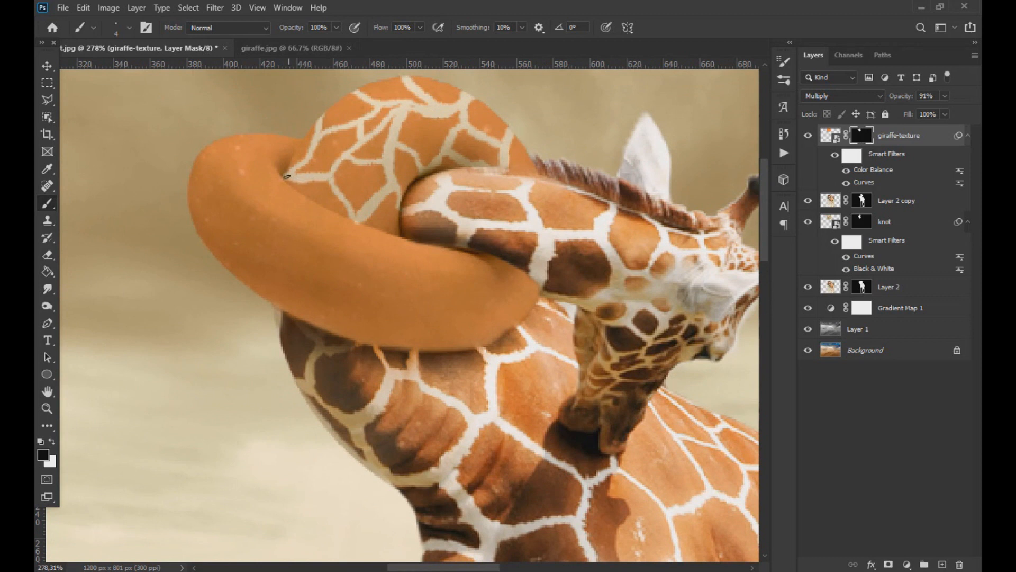
left_click_drag(285, 280, 323, 322)
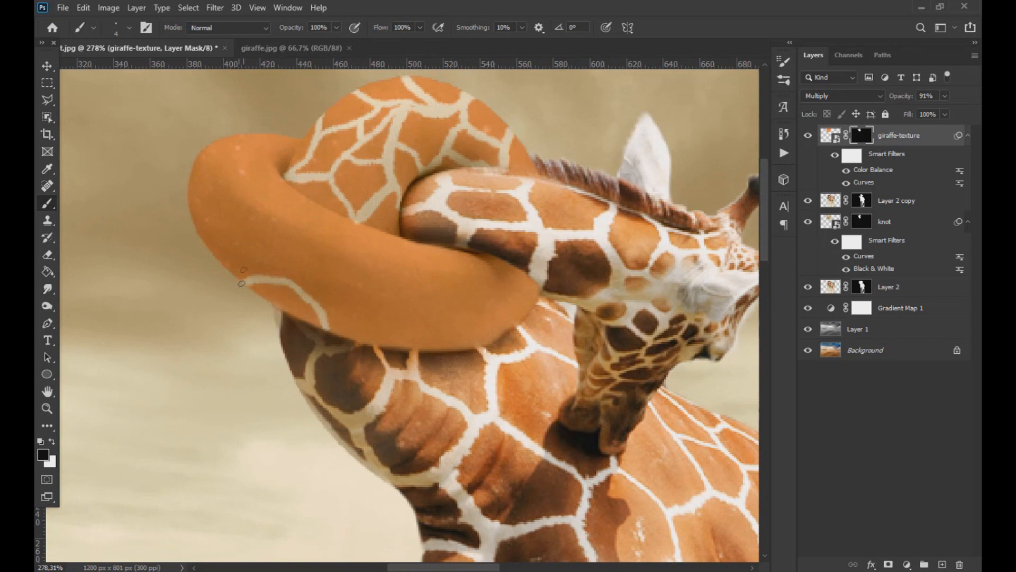
mouse_move(200, 167)
left_mouse_down()
mouse_move(226, 137)
mouse_move(264, 135)
mouse_move(279, 179)
mouse_move(219, 153)
left_mouse_up()
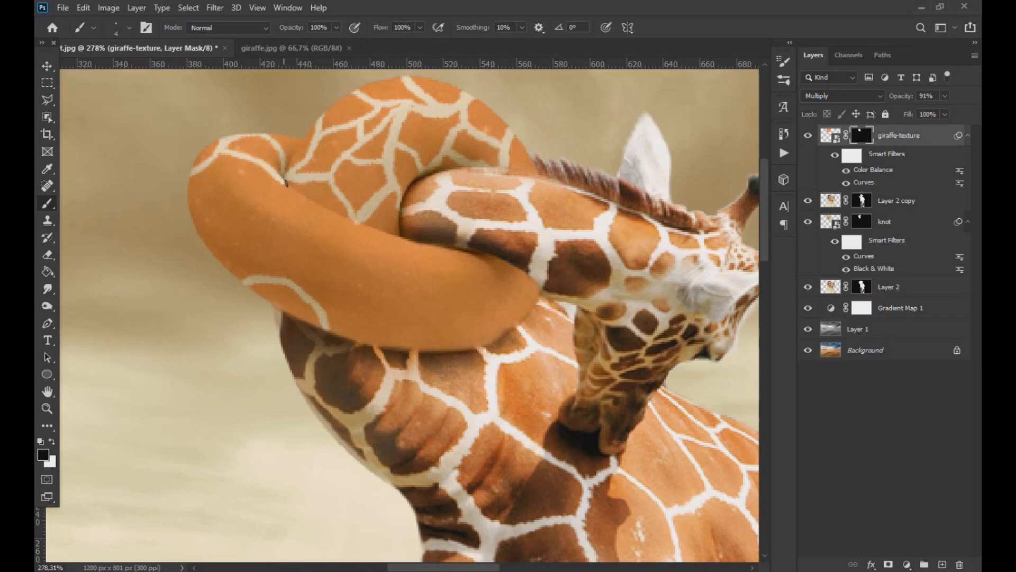
mouse_move(322, 308)
left_mouse_down()
mouse_move(377, 305)
mouse_move(384, 313)
mouse_move(352, 344)
left_mouse_up()
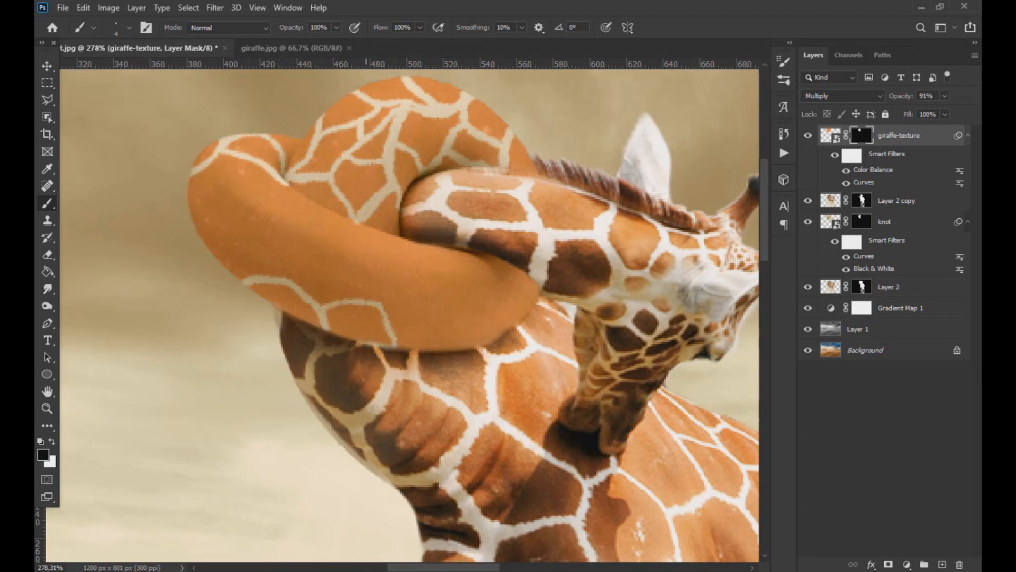
- Extend the pattern lines across the middle and right end of the front loop, enlarging the brush to 6 px
scroll(359, 349, "up", 2)
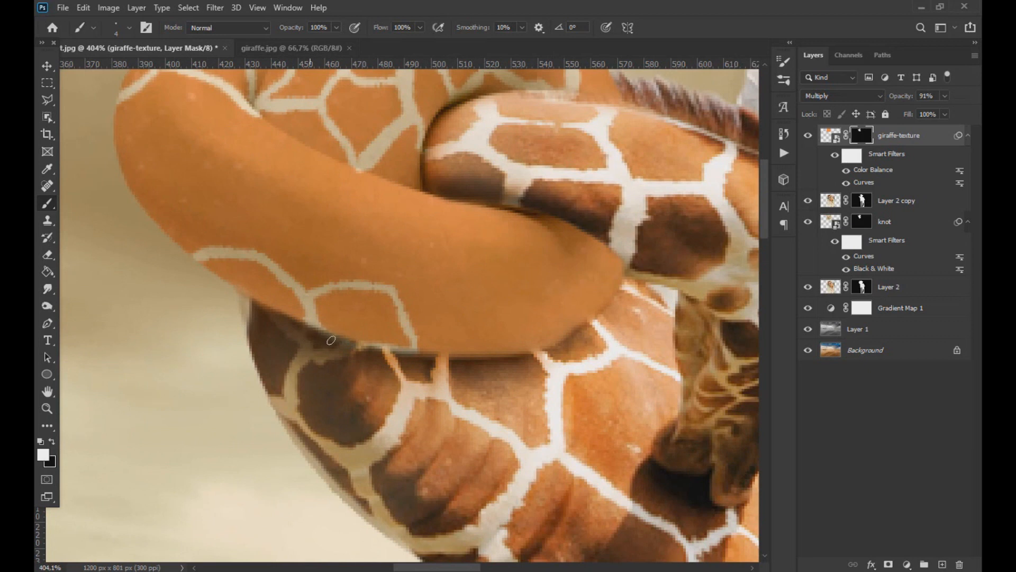
mouse_move(417, 353)
left_mouse_down()
mouse_move(534, 324)
mouse_move(618, 276)
left_mouse_up()
mouse_move(547, 317)
left_mouse_down()
mouse_move(546, 328)
mouse_move(593, 320)
mouse_move(526, 254)
mouse_move(548, 217)
left_mouse_up()
mouse_move(402, 270)
left_mouse_down()
mouse_move(522, 268)
mouse_move(399, 294)
mouse_move(411, 284)
left_mouse_up()
mouse_move(514, 268)
left_mouse_down()
mouse_move(533, 315)
mouse_move(488, 338)
mouse_move(425, 344)
mouse_move(389, 291)
mouse_move(316, 294)
mouse_move(345, 224)
mouse_move(457, 254)
mouse_move(393, 218)
mouse_move(454, 257)
mouse_move(377, 220)
mouse_move(329, 256)
left_mouse_up()
key("bracketright")
key("bracketright")
mouse_move(358, 220)
left_mouse_down()
mouse_move(443, 198)
mouse_move(545, 218)
left_mouse_up()
key("ctrl+z")
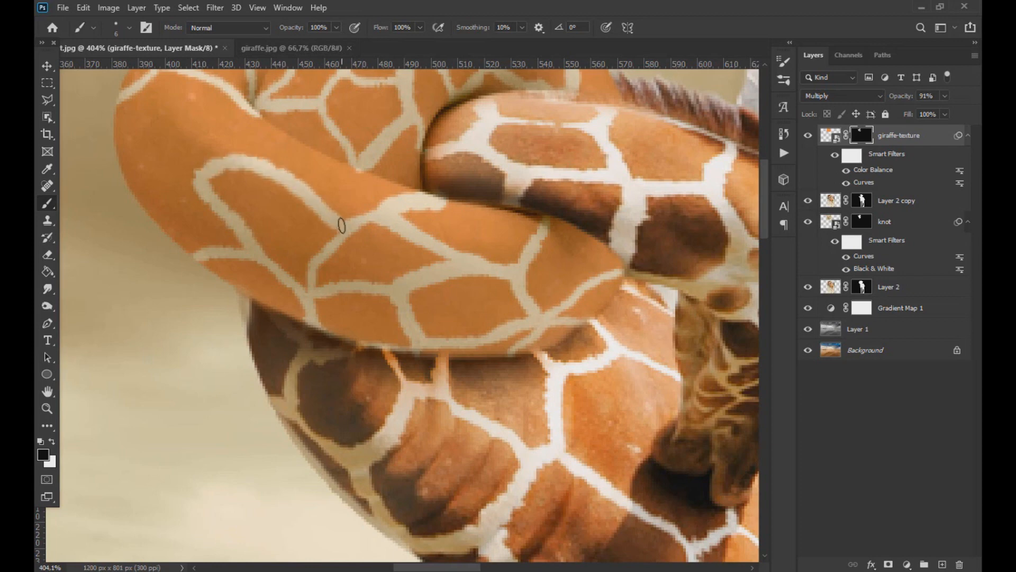
- Add pattern lines at the front loop's left bend, using a 3 px brush for the finer ones
scroll(317, 217, "down", 3)
left_click_drag(287, 216, 232, 166)
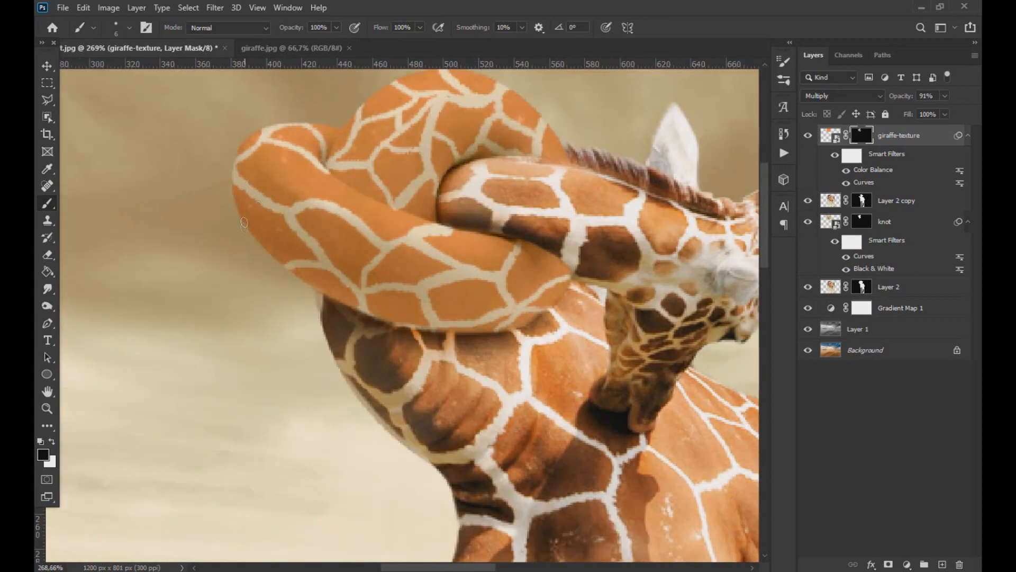
right_click(285, 154, "alt")
right_click(286, 154, "alt")
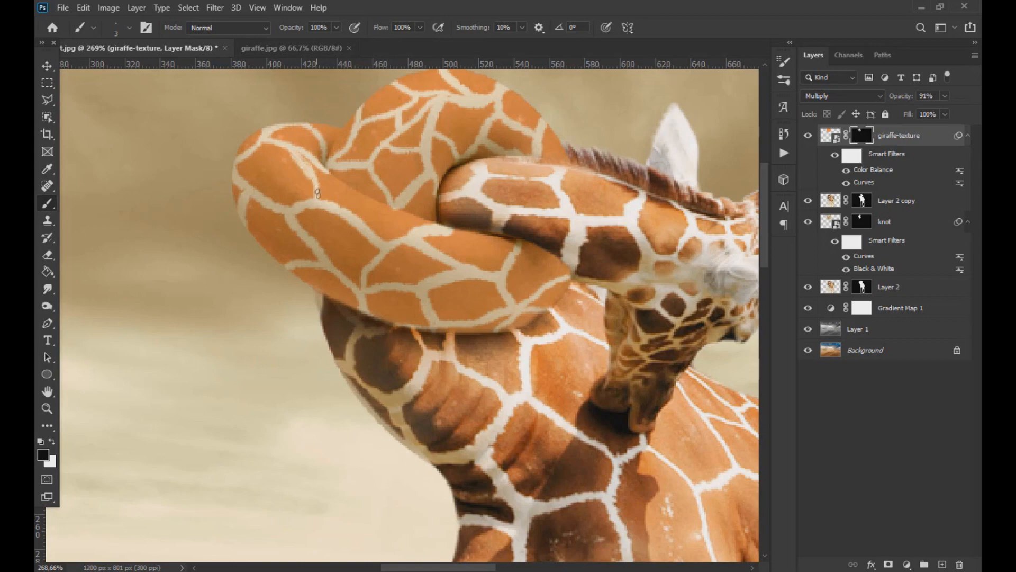
scroll(316, 161, "down", 5)
scroll(265, 142, "up", 5)
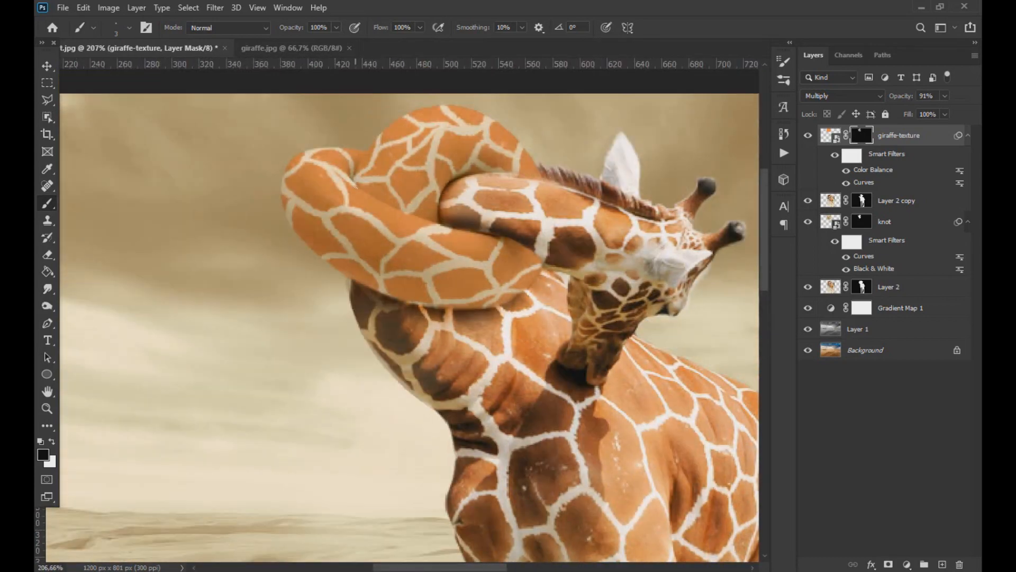
- Touch up the pattern line at the front loop's far left edge by painting white on the mask, and restore black
scroll(365, 195, "down", 5)
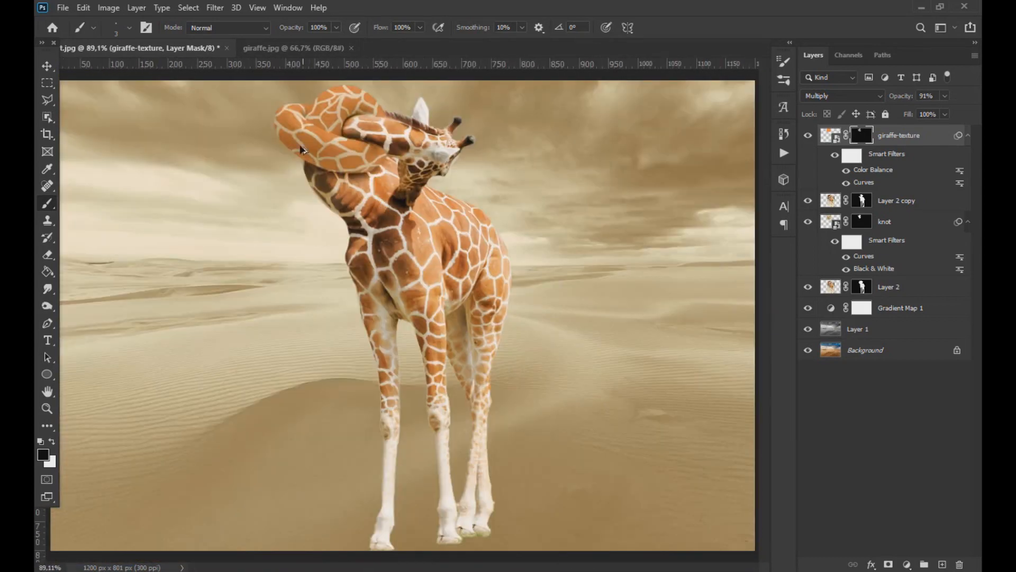
scroll(326, 163, "up", 6)
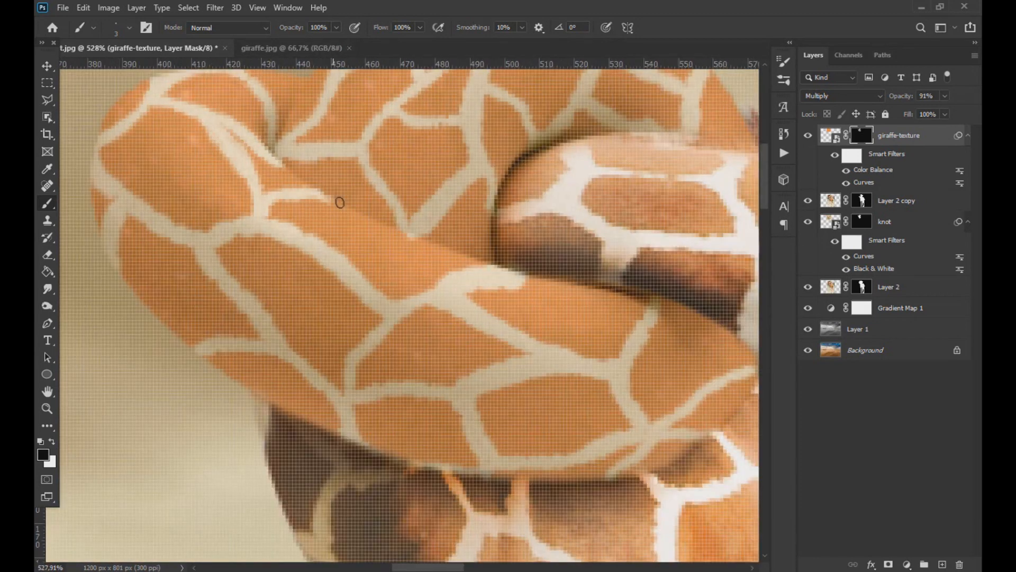
key("x")
left_click_drag(108, 222, 114, 254)
key("x")
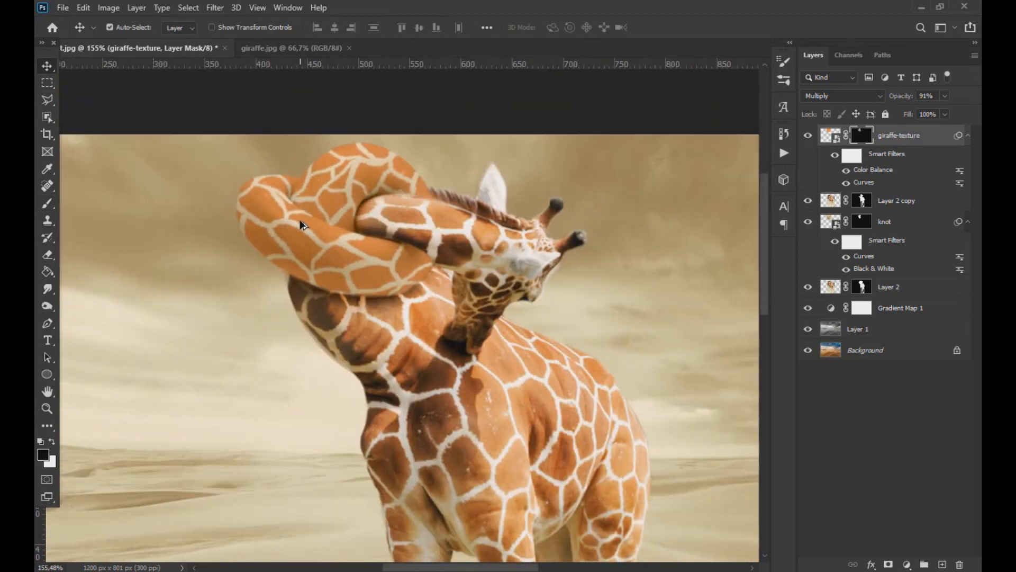
- Start a Levels adjustment on the knot layer and raise its black input level to 75, comparing it through the preview
left_click(808, 222)
left_click(808, 221)
left_click(830, 221)
left_click(109, 7)
mouse_move(182, 46)
left_click(258, 54)
left_click_drag(395, 242, 493, 243)
left_click(509, 243)
left_click_drag(465, 98, 704, 175)
mouse_move(695, 324)
left_mouse_down()
mouse_move(706, 320)
mouse_move(661, 319)
mouse_move(674, 317)
left_mouse_up()
left_click(823, 325)
left_click(824, 325)
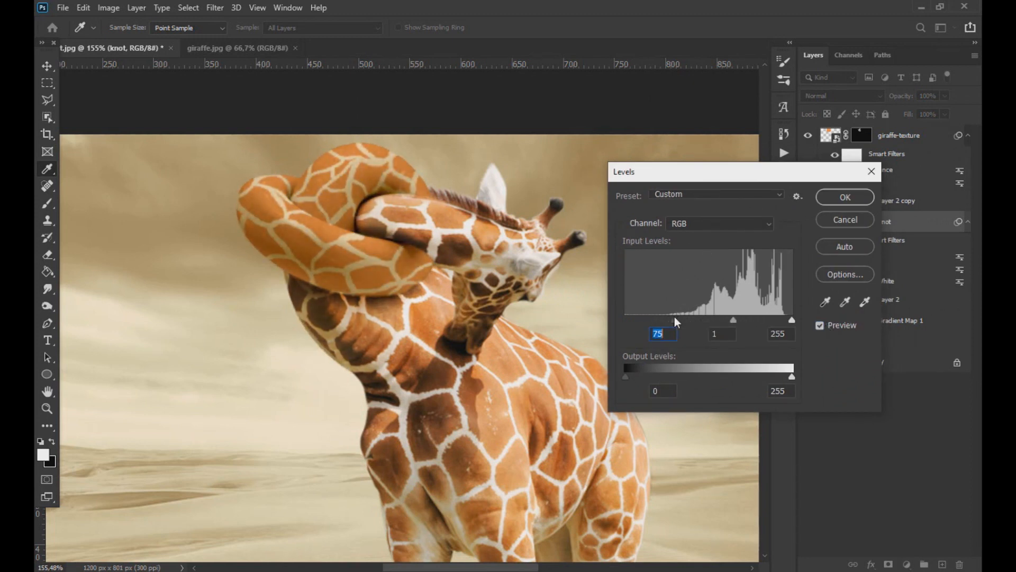
- Lower the black input level, readjust the midtones, and apply the Levels adjustment to the knot layer
left_click(819, 325)
left_click(819, 325)
left_click_drag(674, 319, 643, 313)
mouse_move(718, 320)
left_mouse_down()
mouse_move(743, 321)
mouse_move(731, 320)
left_mouse_up()
left_click(819, 325)
left_click(818, 325)
left_click(846, 197)
left_click(808, 202)
left_click(807, 202)
scroll(381, 355, "down", 5)
scroll(361, 216, "up", 5)
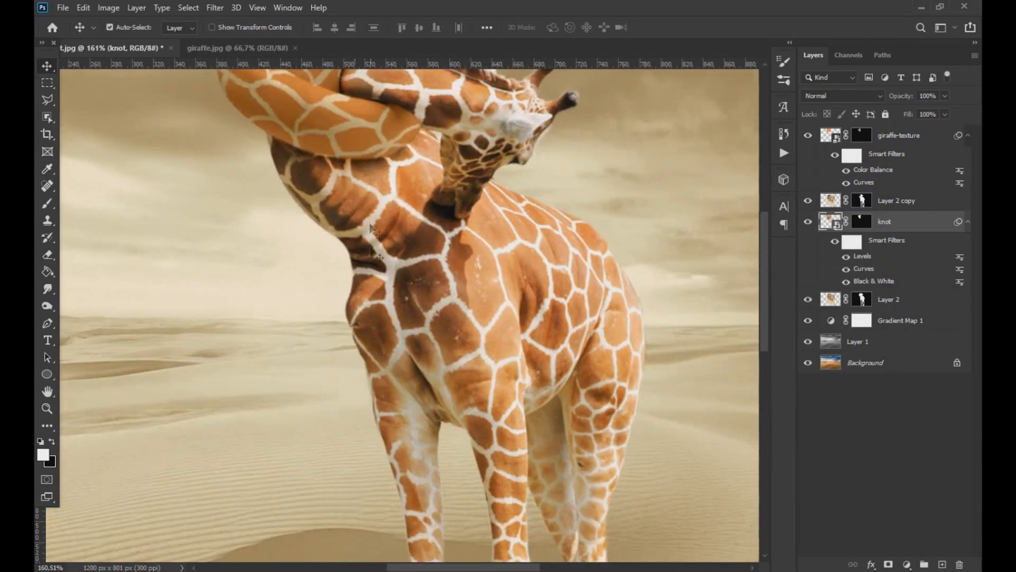
scroll(372, 246, "up", 2)
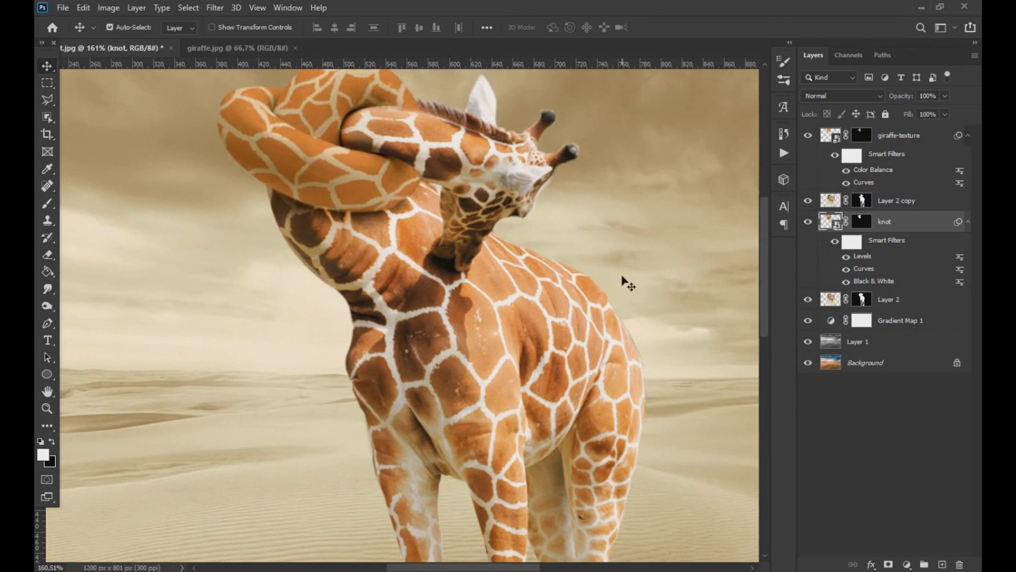
- Duplicate the knot layer and hide the giraffe-texture layer
key("ctrl+j")
left_click(807, 201)
left_click(806, 201)
left_click(808, 222)
left_click(808, 223)
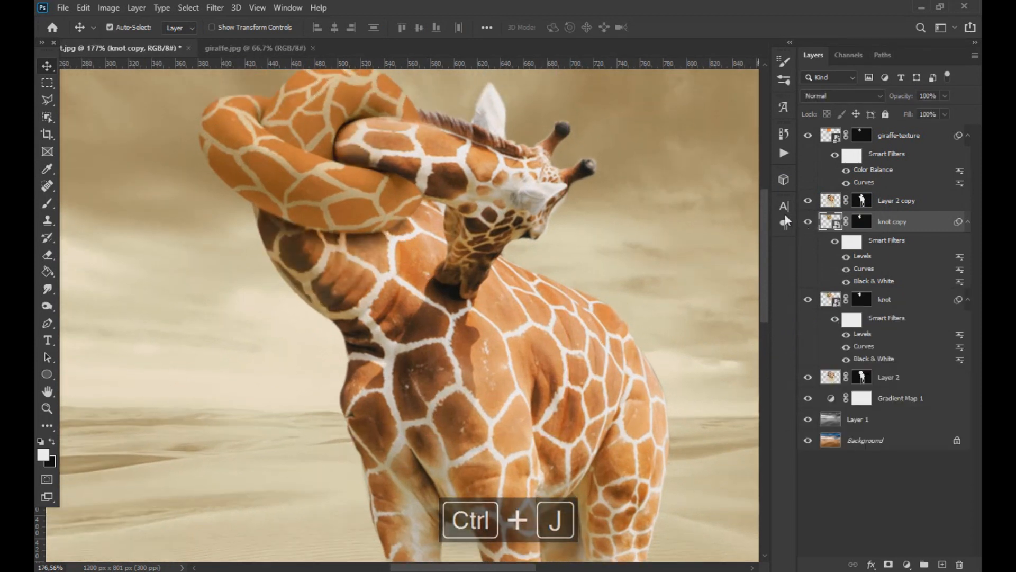
left_click(808, 135)
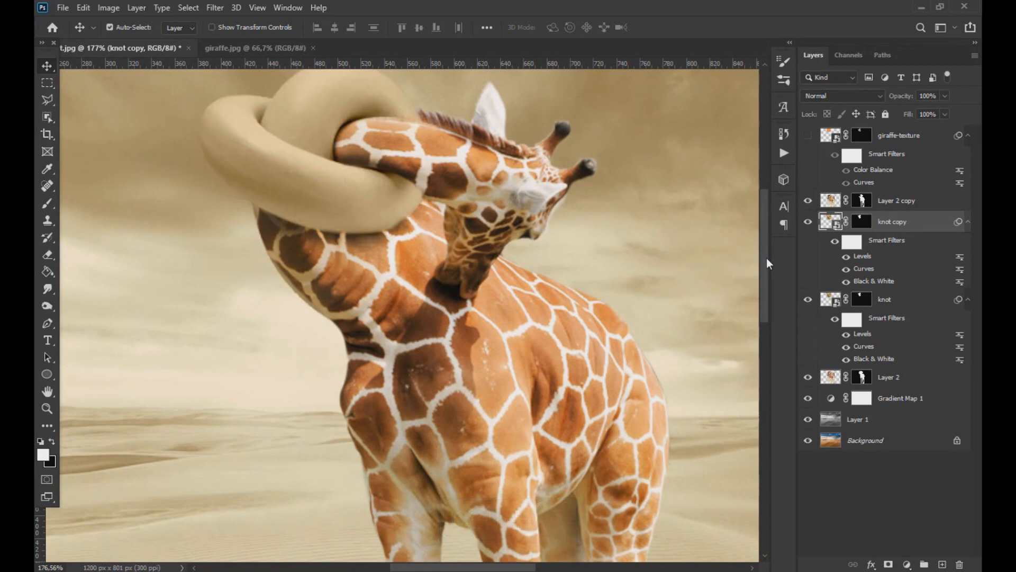
left_click_drag(766, 258, 760, 233)
- Load the knot copy layer's pixels as a selection and rasterize that layer
left_click(828, 225, "ctrl")
left_click(109, 8)
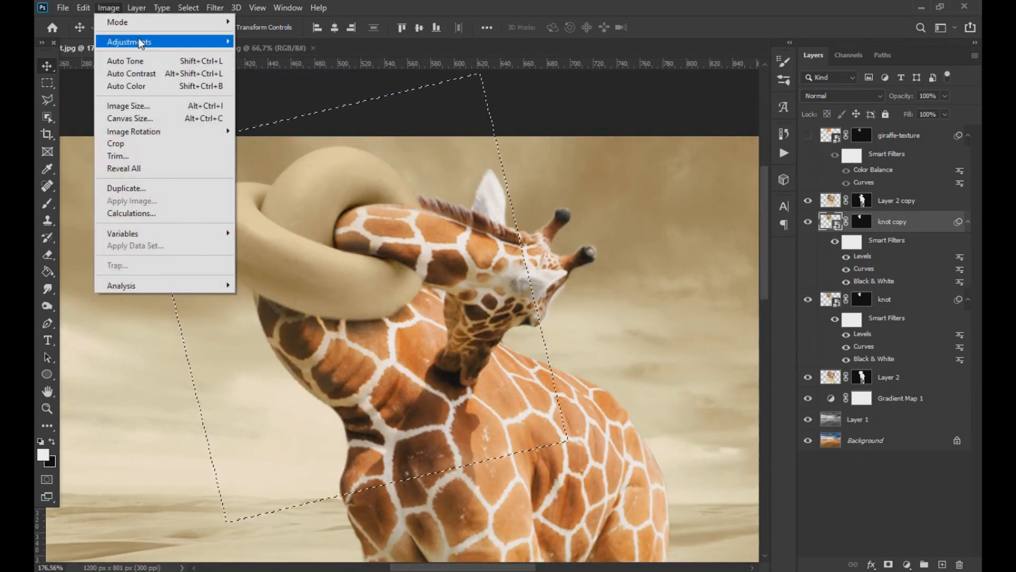
right_click(817, 221)
right_click(933, 222)
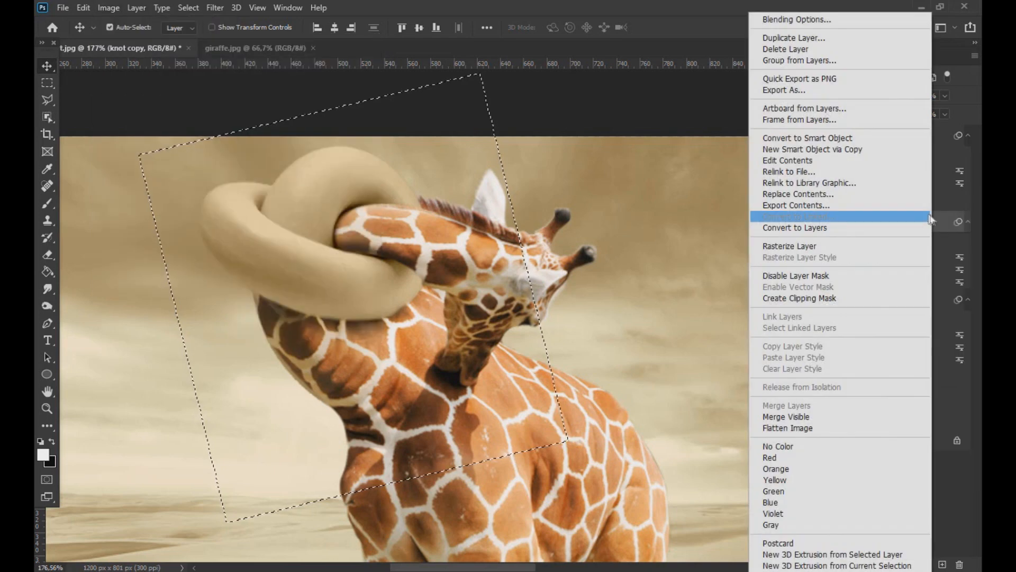
left_click(891, 245)
- Start a Match Color adjustment on knot copy, using Layer 2 of desert.jpg as the color source
left_click(109, 8)
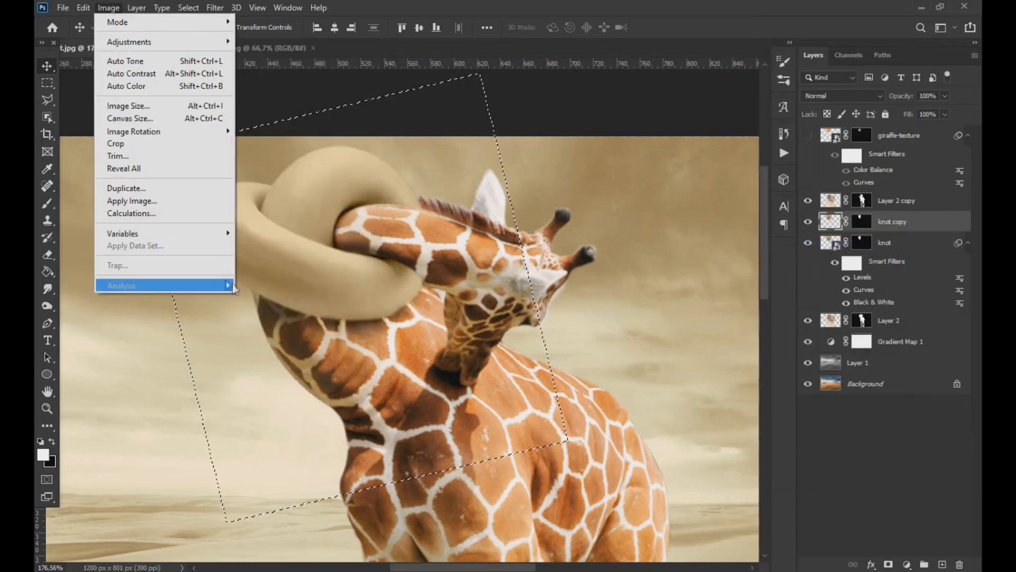
mouse_move(159, 41)
left_click(267, 308)
left_click(617, 409)
left_click(625, 446)
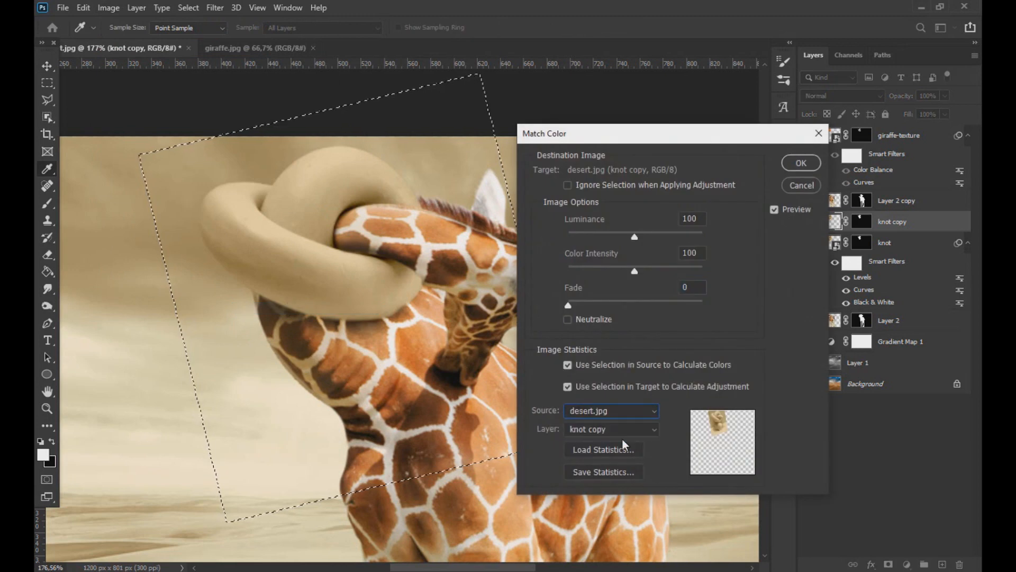
left_click_drag(669, 134, 647, 110)
left_click(597, 406)
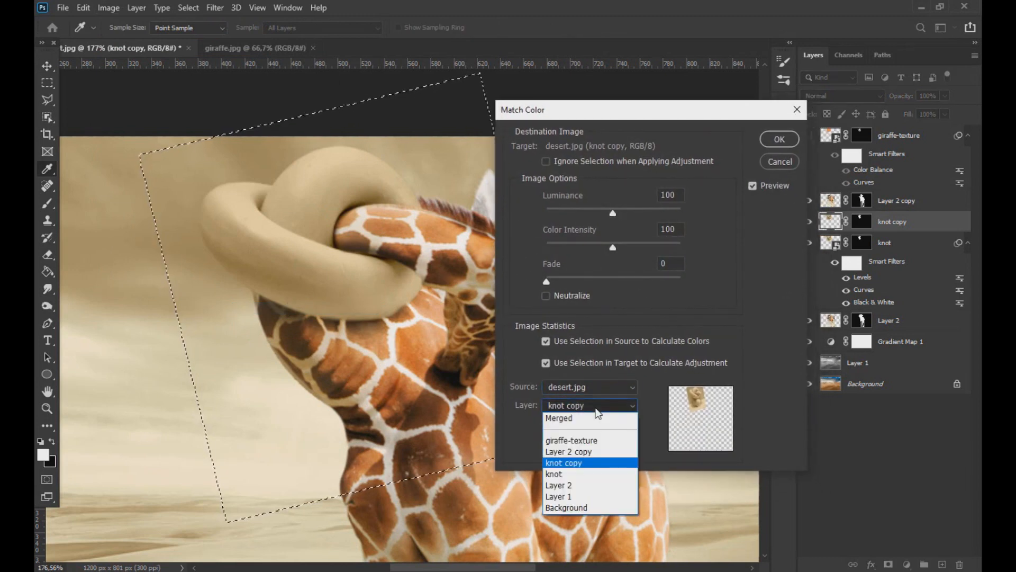
left_click(592, 485)
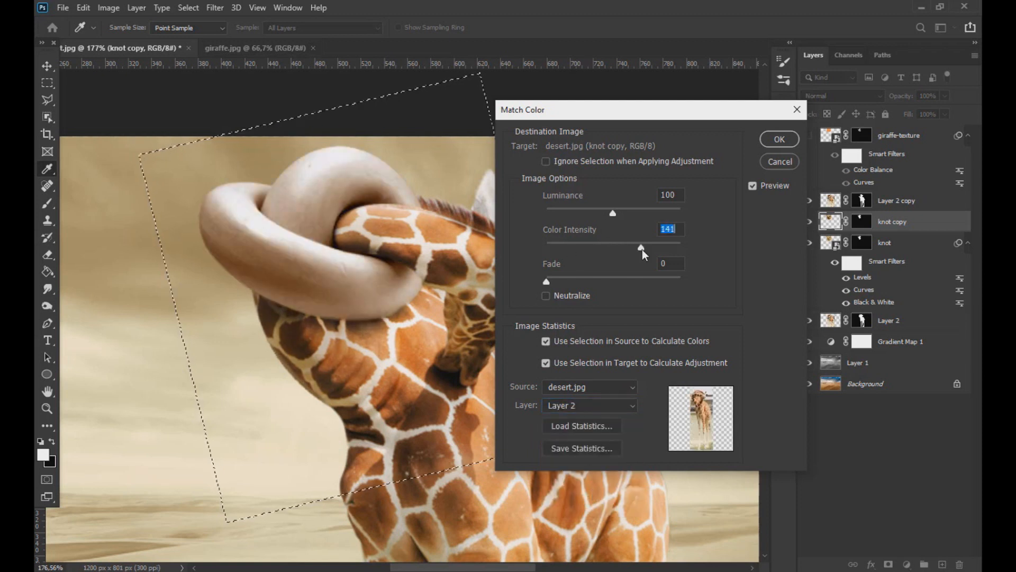
- Set Match Color luminance to 81 and color intensity to 30, adjust the fade, and apply it to knot copy
mouse_move(617, 212)
left_mouse_down()
mouse_move(574, 212)
mouse_move(629, 216)
mouse_move(603, 216)
left_mouse_up()
left_click_drag(665, 248, 567, 248)
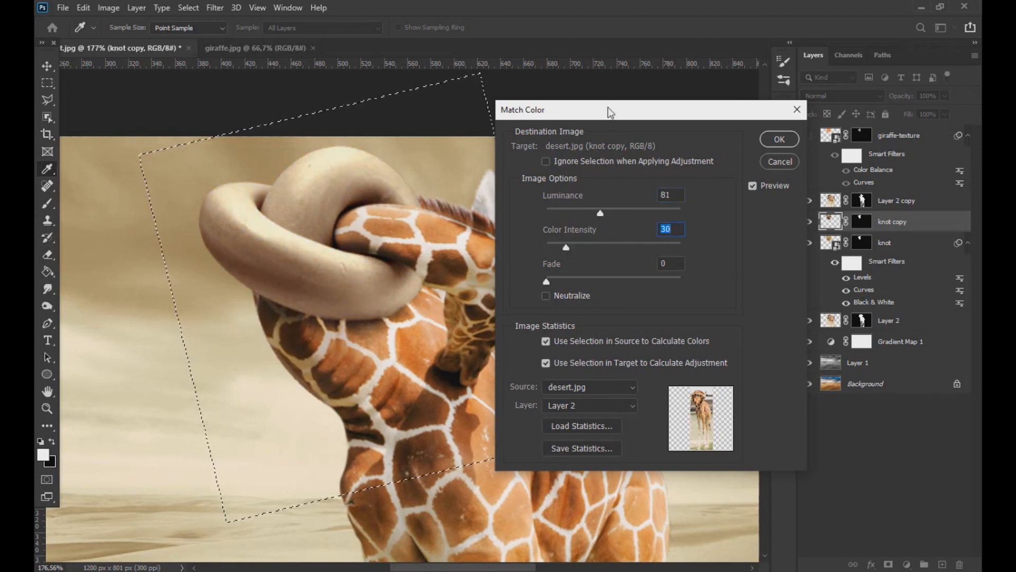
left_click_drag(609, 111, 666, 127)
left_click_drag(678, 258, 659, 265)
left_click(836, 156)
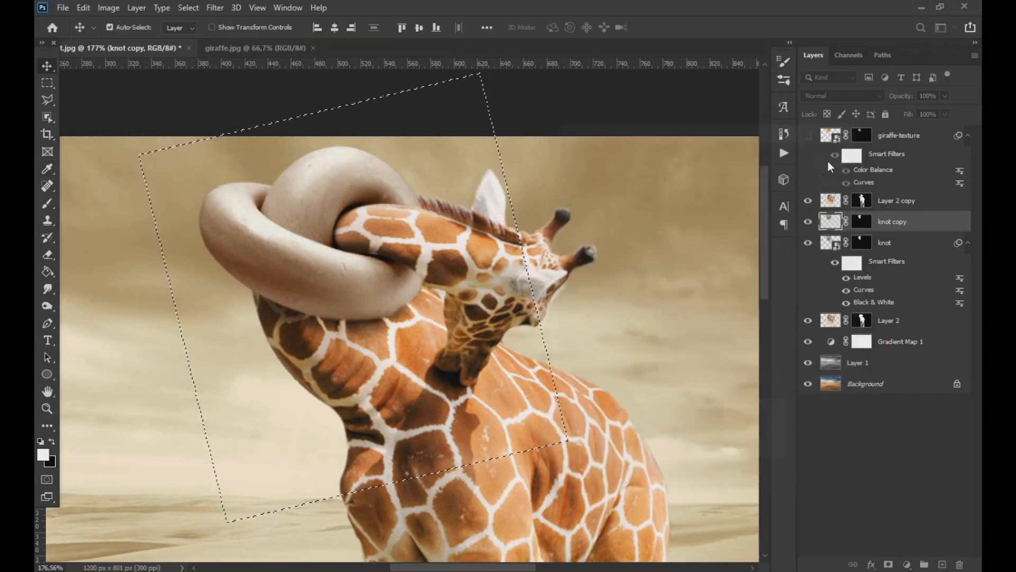
- Show the giraffe-texture layer again, clear the selection, and duplicate the layer
left_click(808, 136)
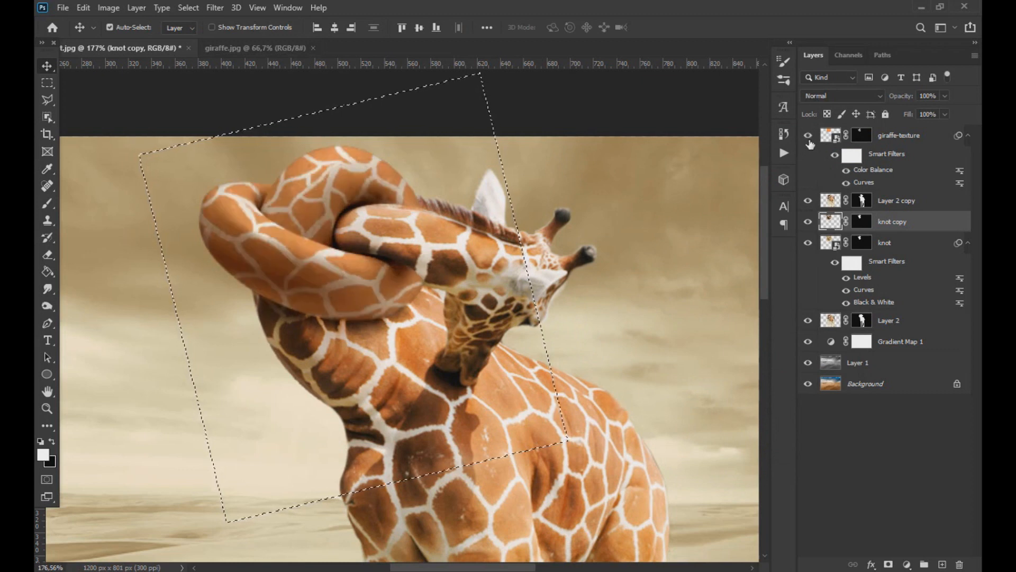
left_click(827, 138)
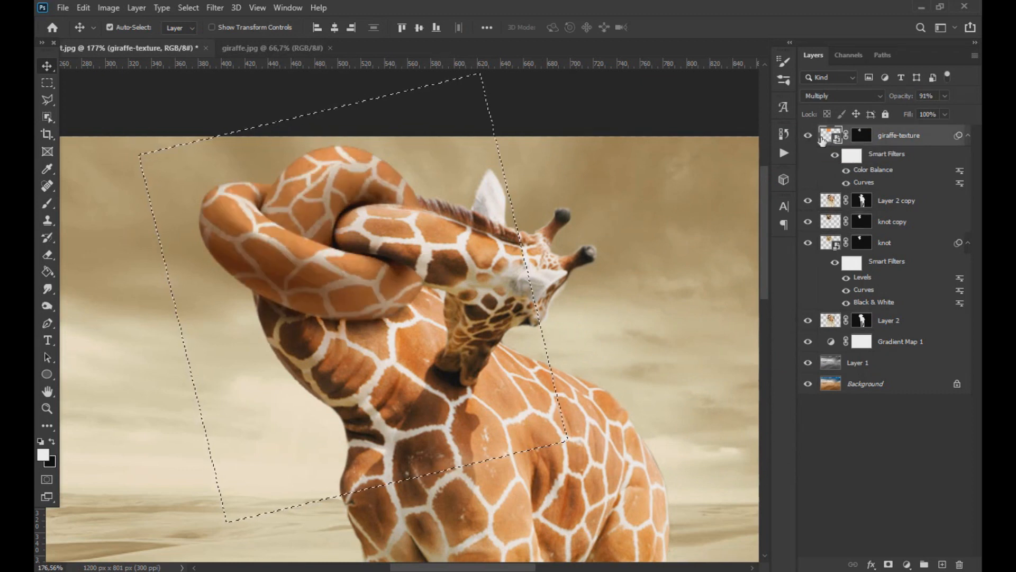
key("ctrl+j")
key("ctrl+d")
key("ctrl+j")
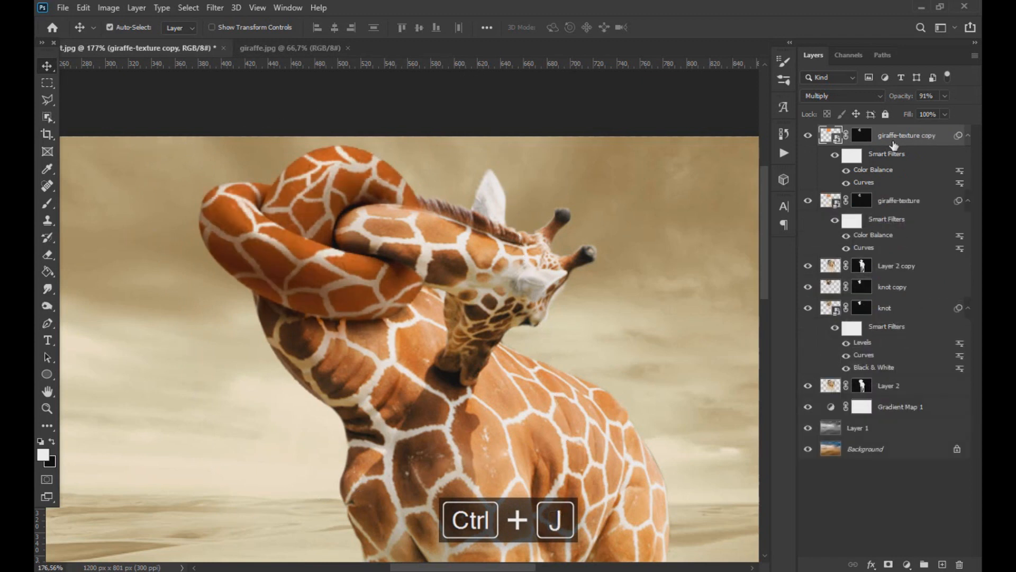
- Hide the original giraffe-texture, load knot copy's mask as a selection, and rasterize giraffe-texture copy
left_click(808, 201)
left_click(831, 135, "ctrl")
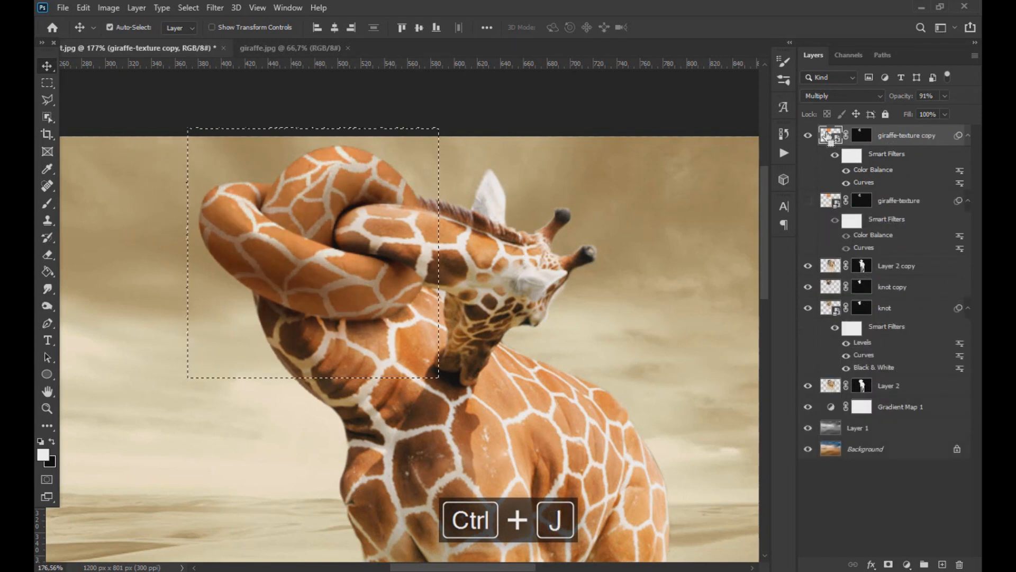
left_click(831, 287, "ctrl")
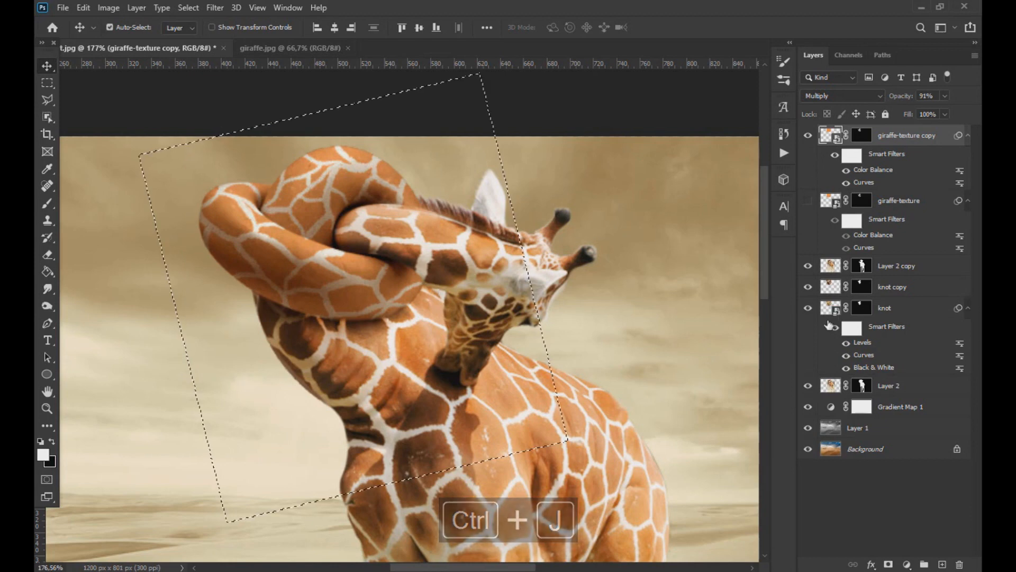
left_click(862, 286, "ctrl")
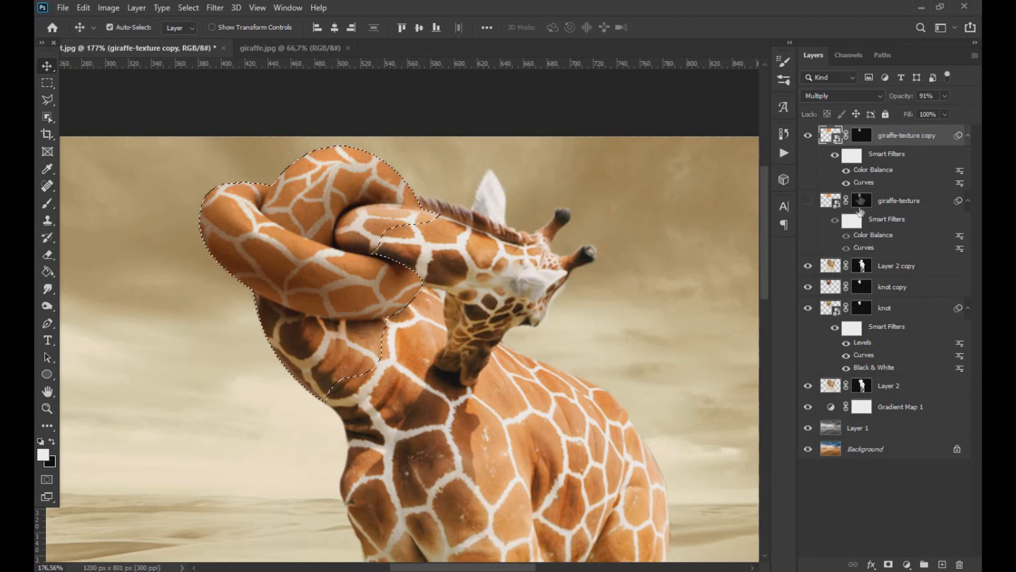
right_click(921, 140)
left_click(834, 246)
- Apply Match Color to giraffe-texture copy from desert.jpg's Layer 2 with luminance 151, color intensity 37 and fade about 68
left_click(108, 7)
mouse_move(129, 41)
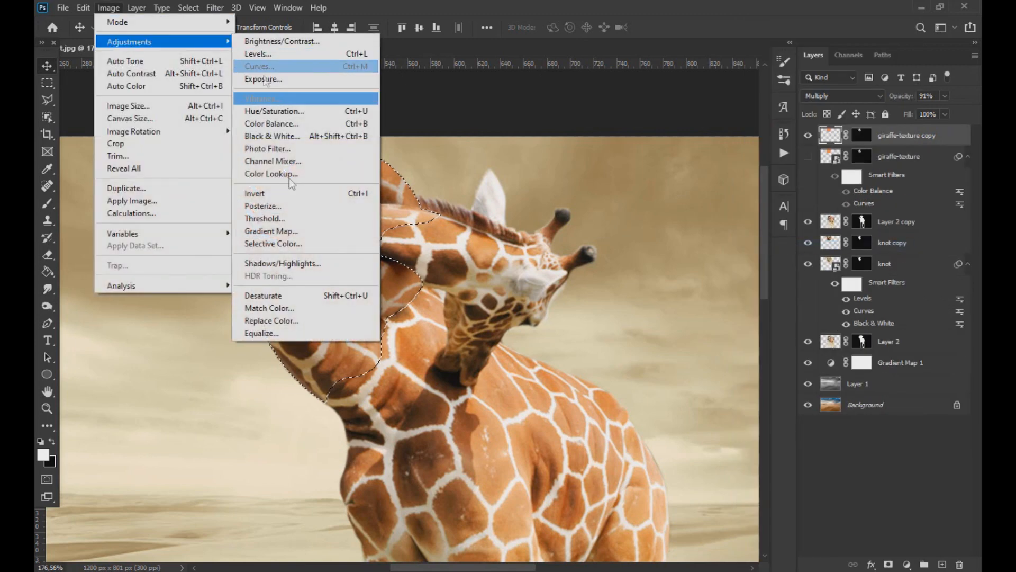
left_click(270, 308)
left_click(646, 404)
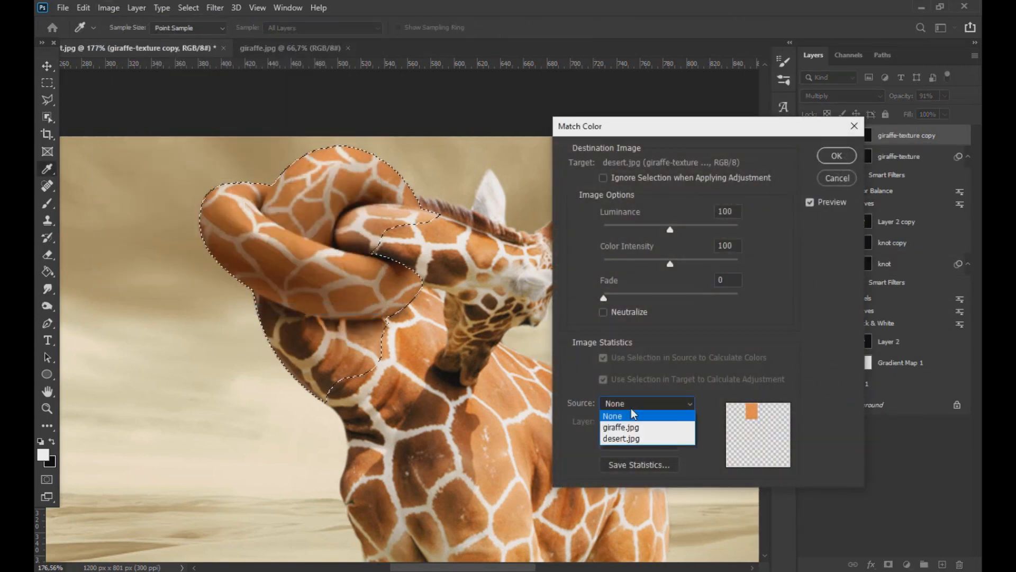
left_click(645, 439)
left_click(640, 422)
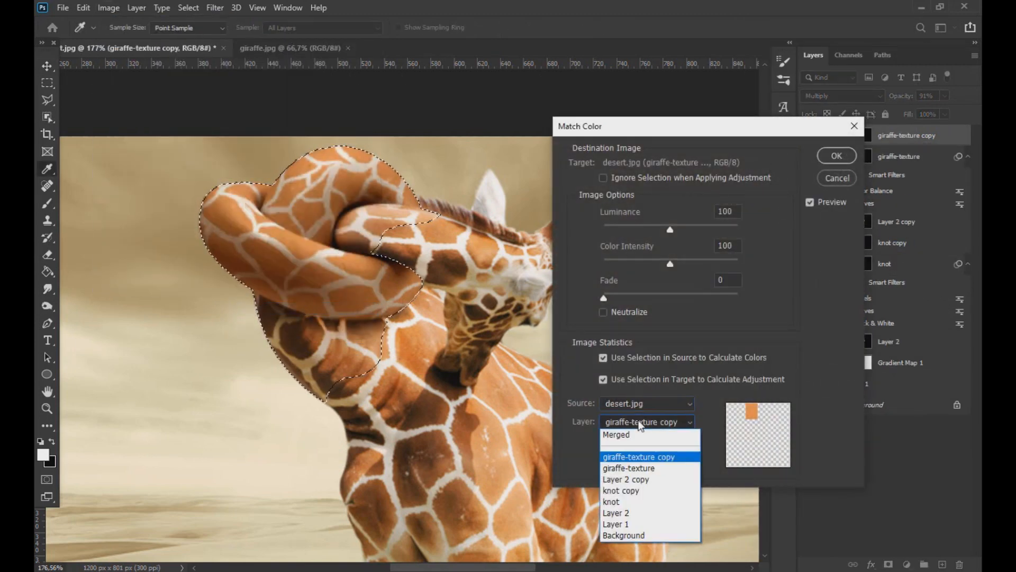
left_click(633, 516)
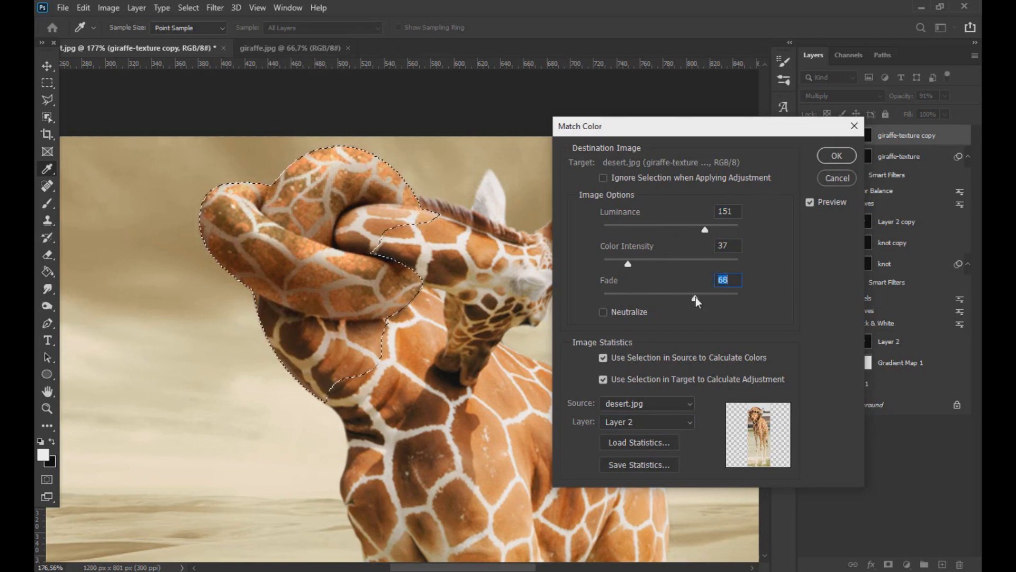
left_click(836, 155)
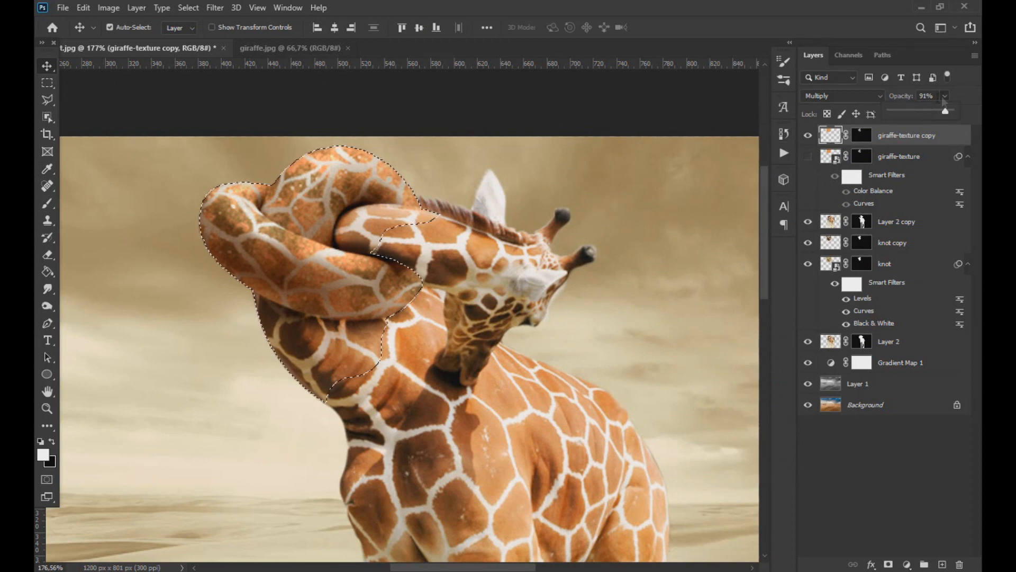
- Set giraffe-texture copy's opacity to 55%, show giraffe-texture, and move it above the copy
left_click_drag(927, 112, 924, 113)
left_click(807, 157)
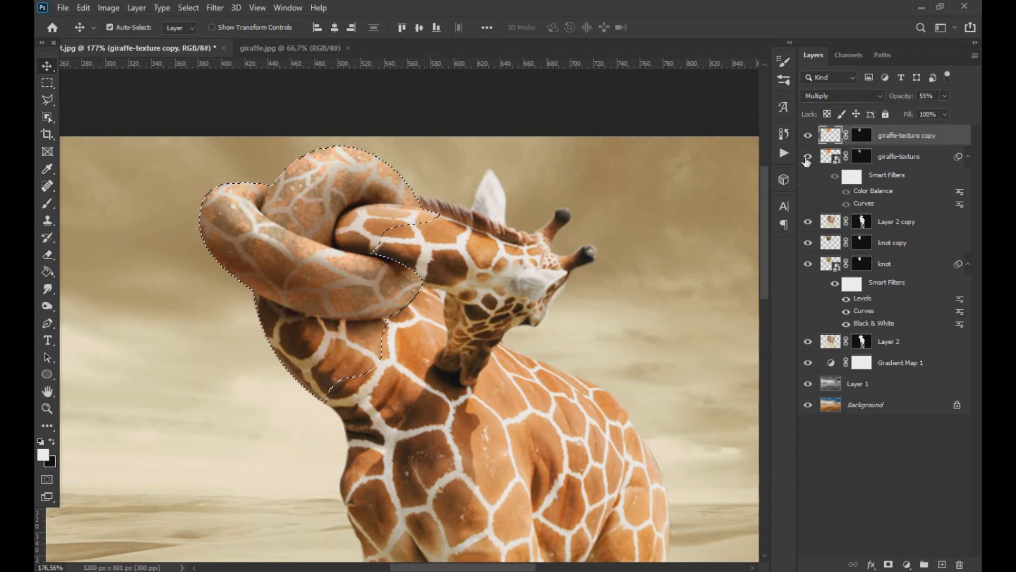
left_click(917, 158)
left_click_drag(835, 153, 831, 137)
- Clear the selection and lower giraffe-texture copy's opacity to 23%, comparing the image with the layer hidden and shown
left_click(831, 201)
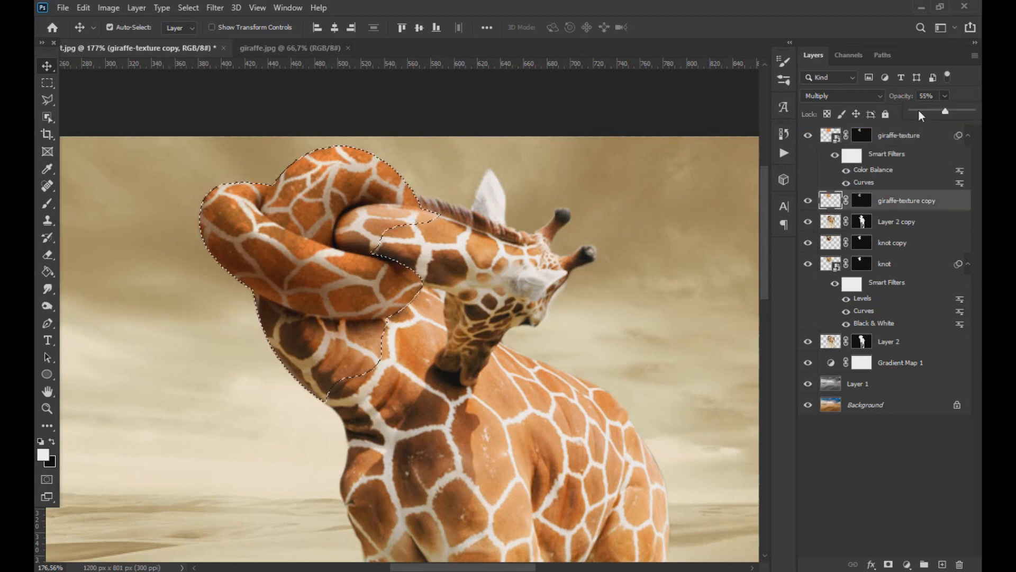
left_click(808, 201)
left_click(809, 202)
key("ctrl+0")
key("ctrl+d")
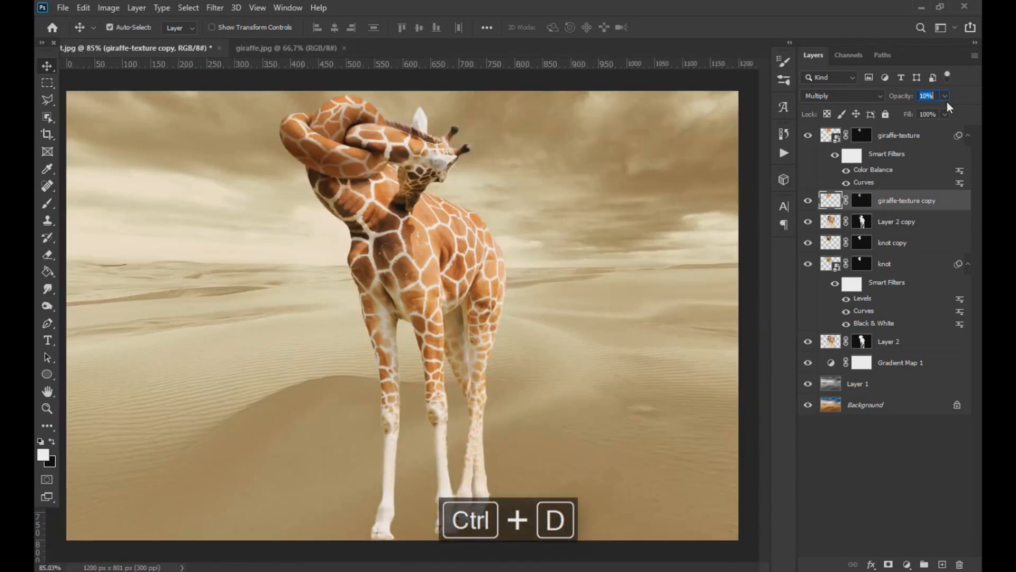
left_click_drag(933, 114, 928, 114)
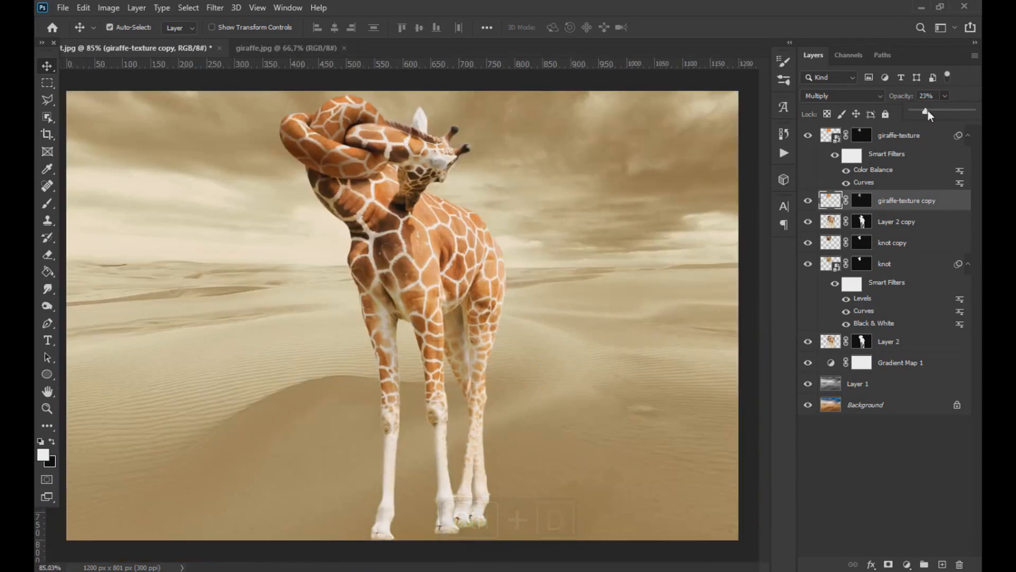
- Add a new empty layer above giraffe-texture and sample a dark brown from the giraffe's neck as the brush color
left_click(892, 188)
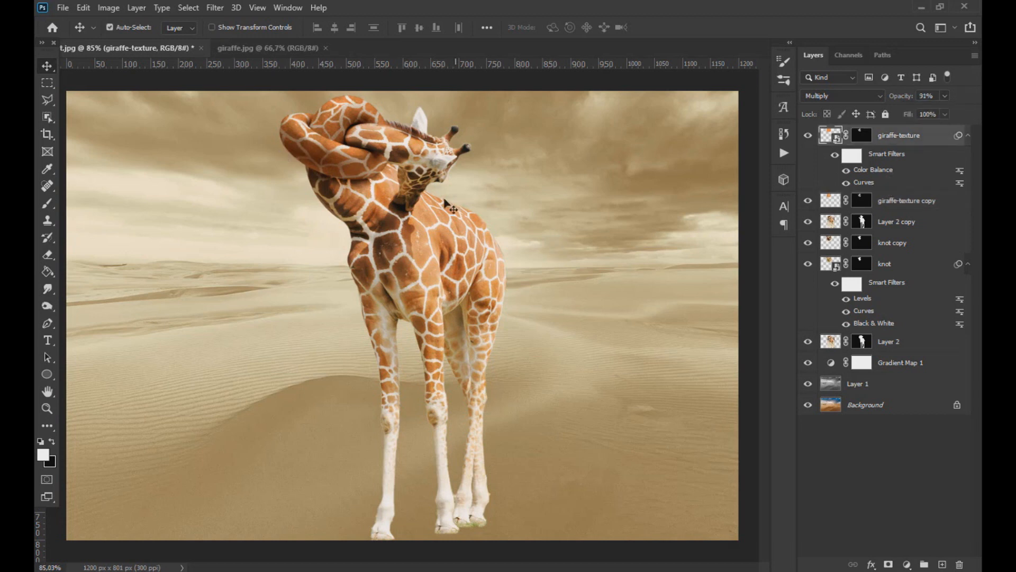
scroll(326, 121, "up", 3)
left_click(942, 564)
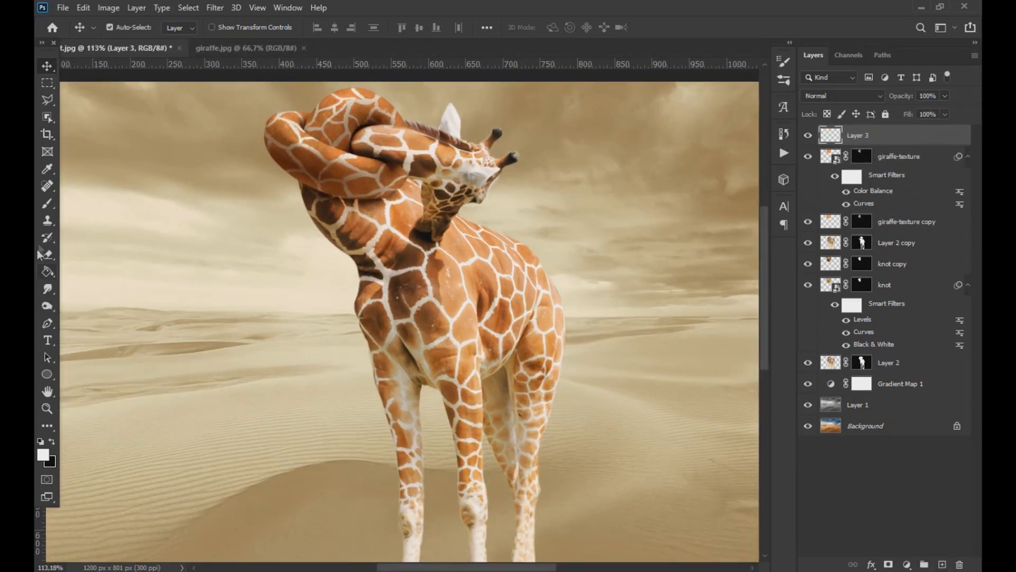
left_click(47, 207)
left_click(314, 198, "alt")
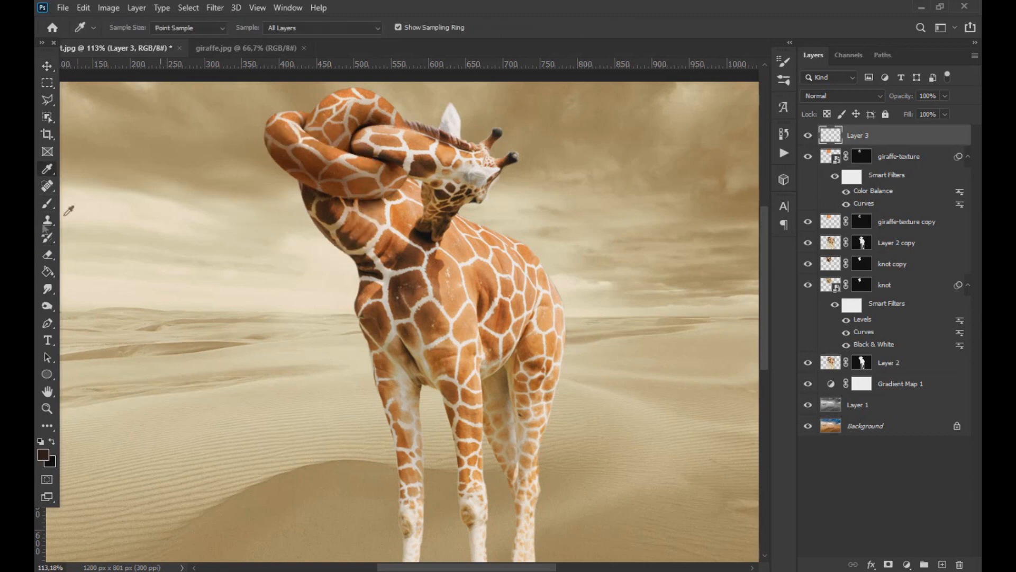
- Set up the soft round Circular difuso brush at 21 px with 0% hardness and 38% flow
left_click(125, 28)
scroll(62, 177, "up", 1)
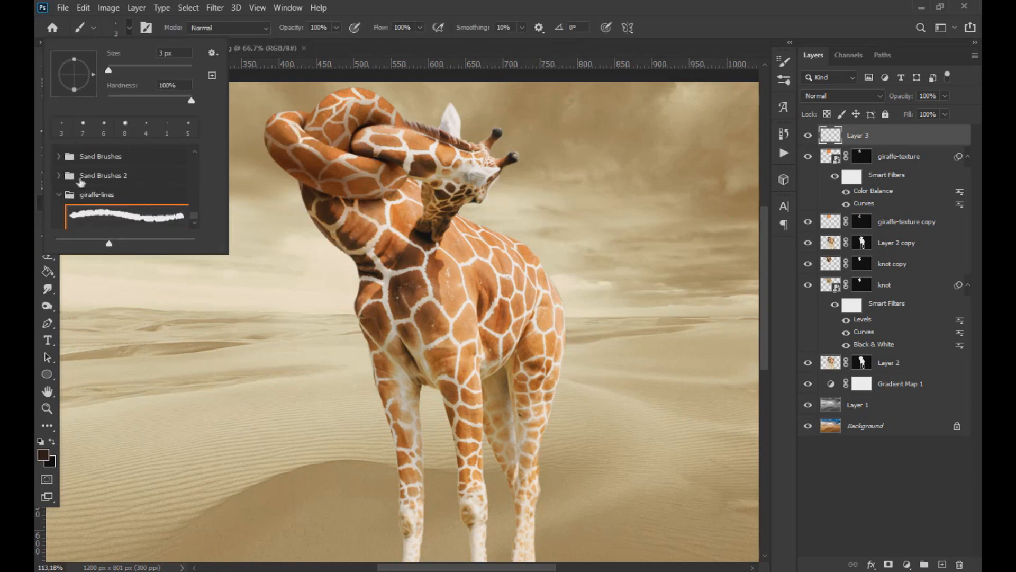
left_click(60, 195)
left_click_drag(194, 215, 194, 150)
left_click(58, 154)
left_click(77, 181)
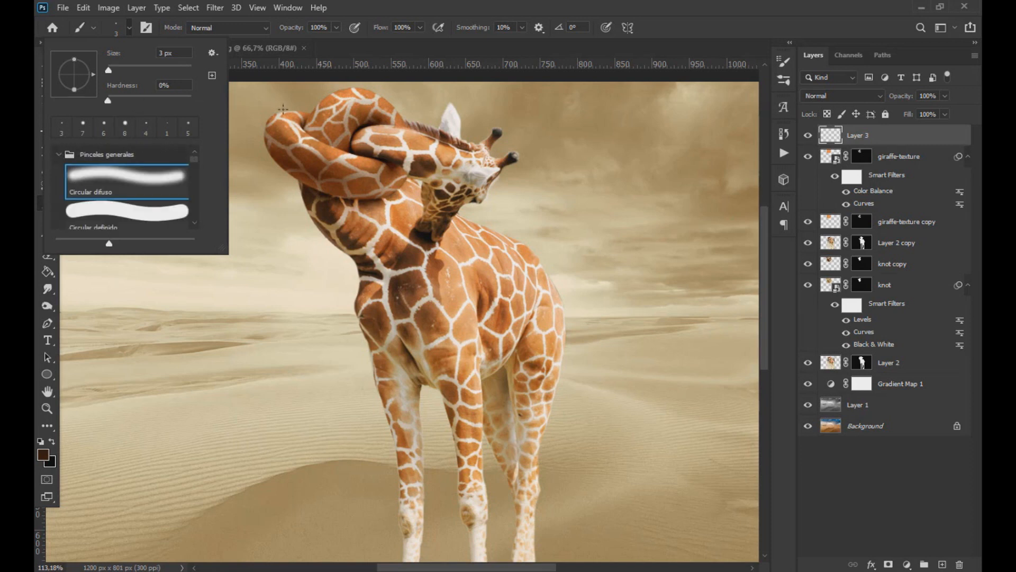
right_click(249, 130, "alt")
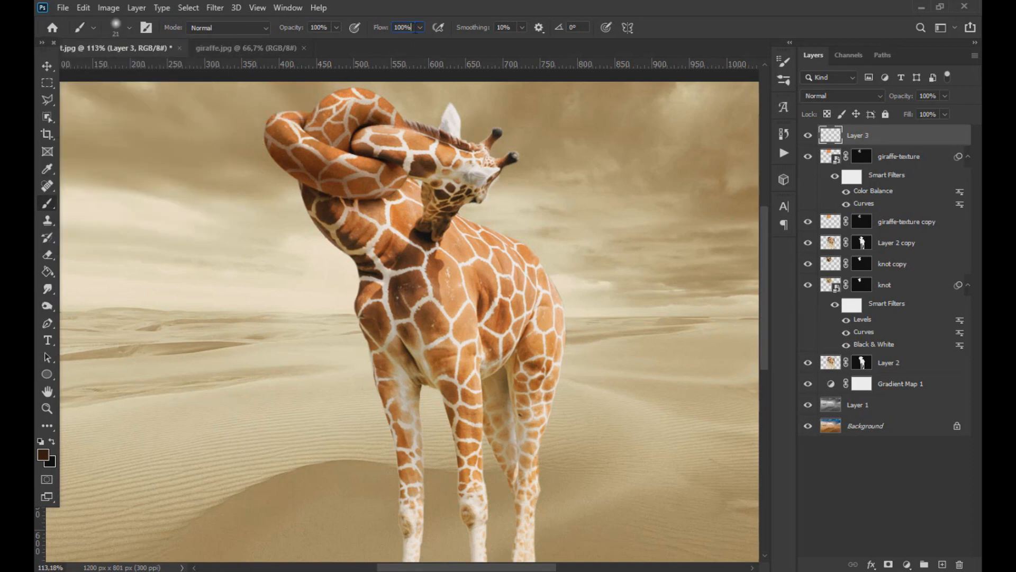
left_click(278, 146)
scroll(262, 127, "up", 2)
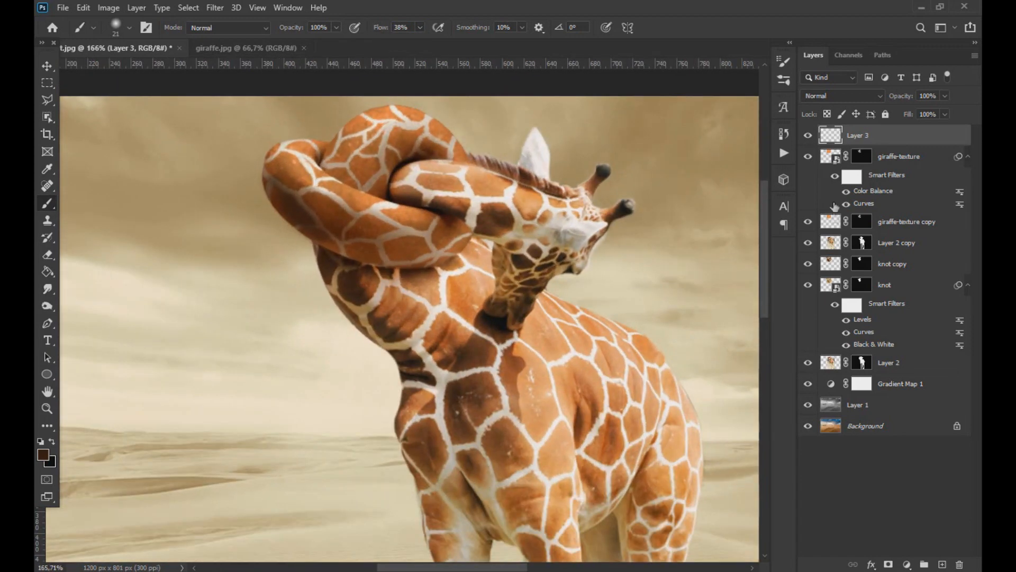
- Load the knot's outline as a selection and paint dark brown shadows along its outer edge and inner folds with a 17 px soft brush
left_click(829, 260, "ctrl")
left_click(861, 264, "ctrl")
mouse_move(299, 228)
left_mouse_down()
mouse_move(272, 167)
mouse_move(268, 197)
mouse_move(272, 144)
mouse_move(335, 246)
mouse_move(290, 197)
mouse_move(331, 131)
mouse_move(345, 115)
mouse_move(444, 115)
left_mouse_up()
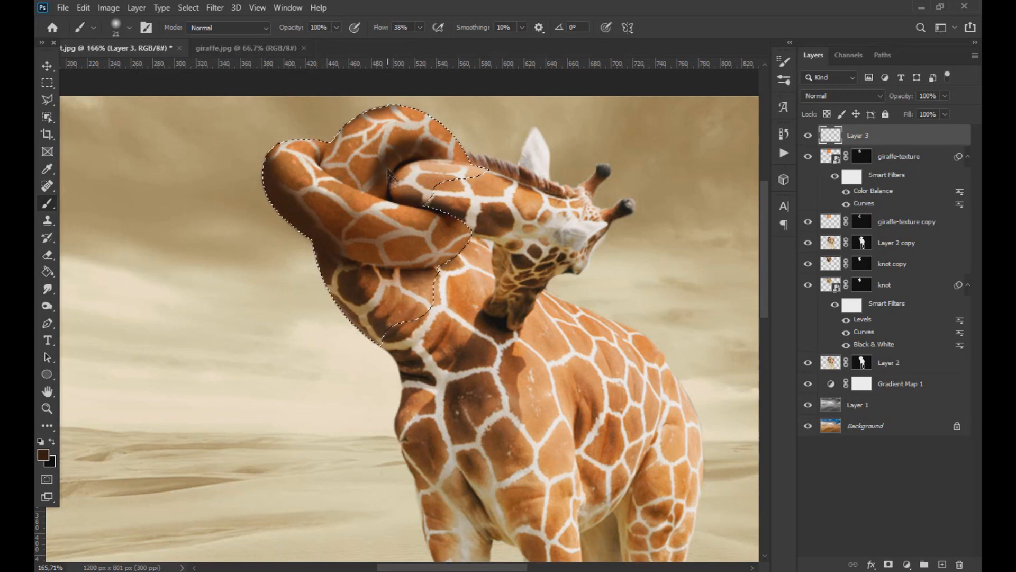
scroll(387, 169, "up", 3)
right_click(376, 210, "alt")
mouse_move(376, 214)
left_mouse_down()
mouse_move(401, 165)
mouse_move(373, 210)
mouse_move(428, 150)
mouse_move(514, 157)
mouse_move(360, 206)
mouse_move(361, 220)
mouse_move(373, 202)
left_mouse_up()
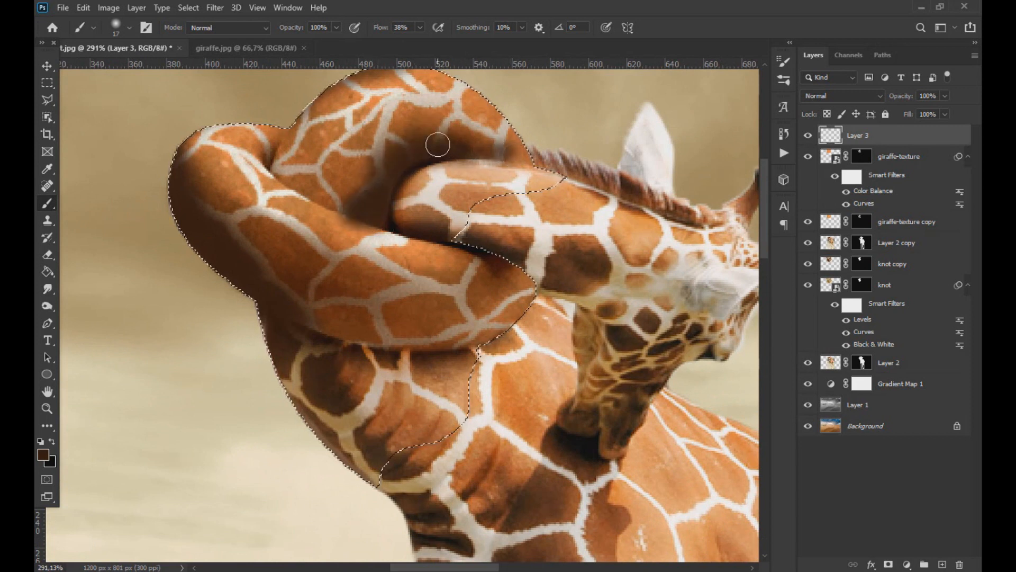
- Sample a light orange from the knot, paint highlights along its raised surfaces on Layer 3, and clear the selection
left_click(305, 212, "alt")
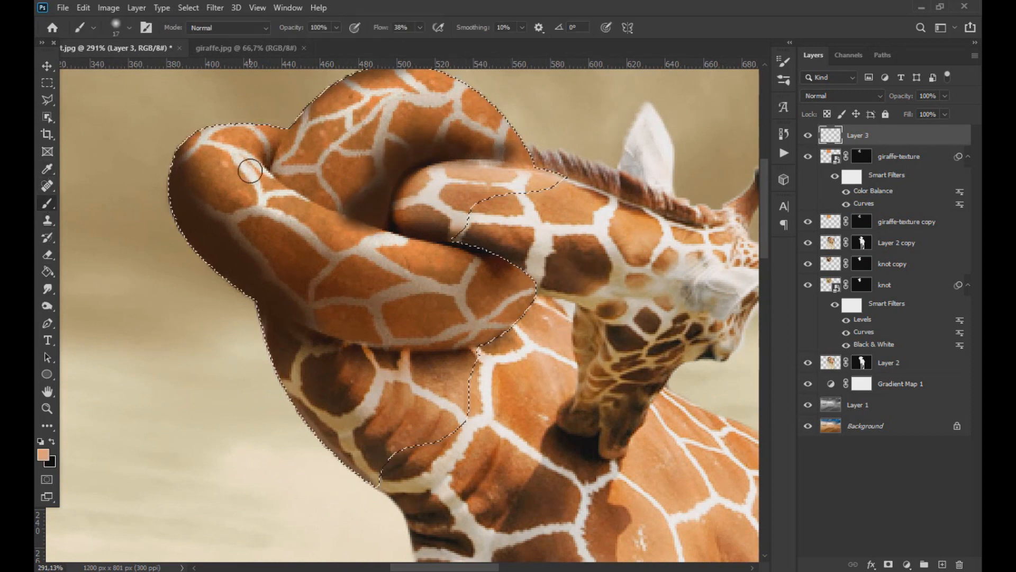
mouse_move(306, 216)
left_mouse_down()
mouse_move(397, 243)
mouse_move(445, 233)
left_mouse_up()
scroll(402, 233, "up", 1)
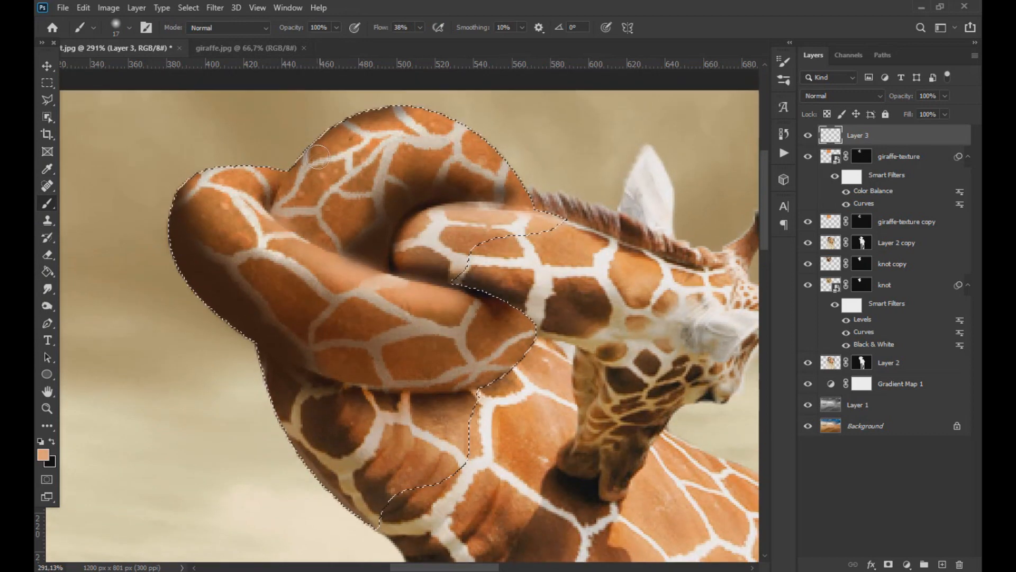
key("v")
key("ctrl+d")
key("ctrl+0")
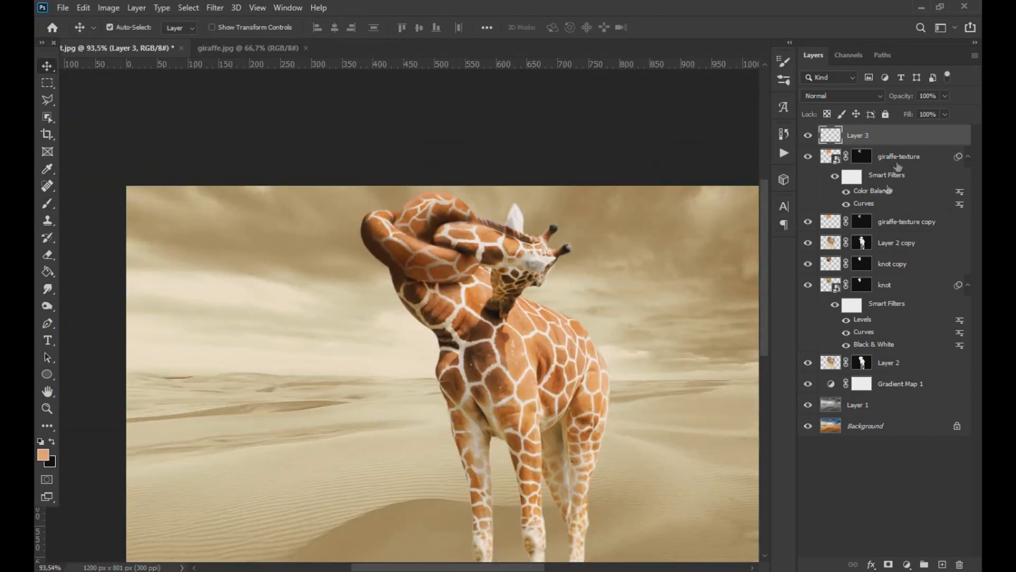
- Try several blending modes on Layer 3 and set it to Lighten
left_click(869, 97)
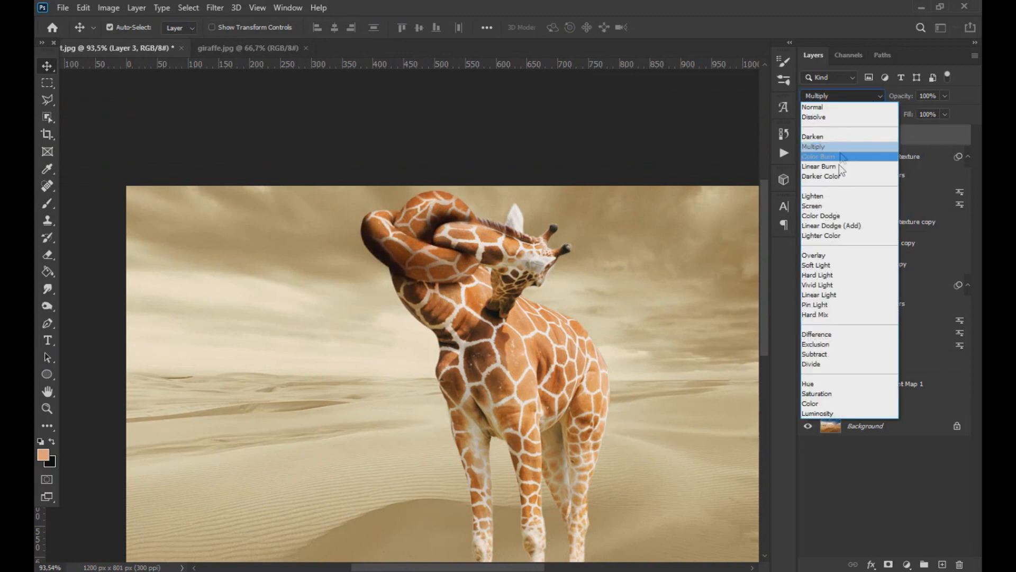
left_click(818, 196)
left_click(810, 137)
left_click(809, 136)
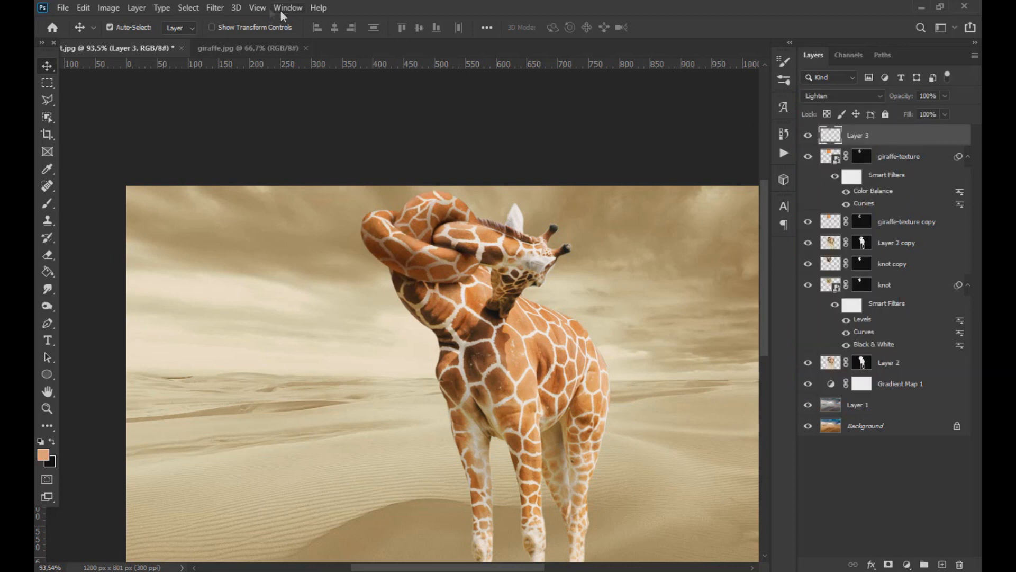
- Apply a Gaussian Blur to Layer 3 to soften the painted shading, comparing with the preview off
left_click(214, 7)
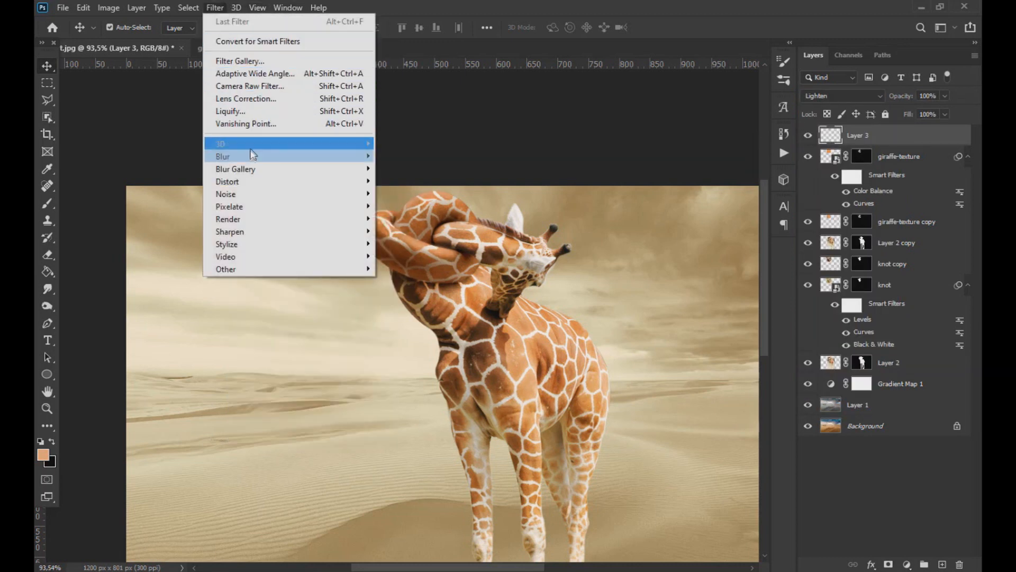
left_click(403, 206)
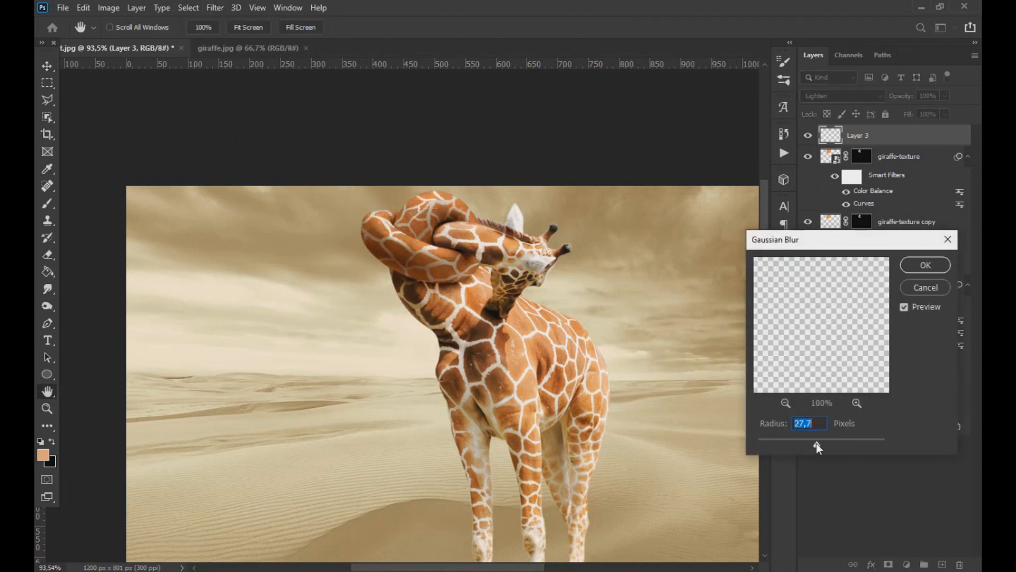
left_click(904, 307)
left_click(925, 264)
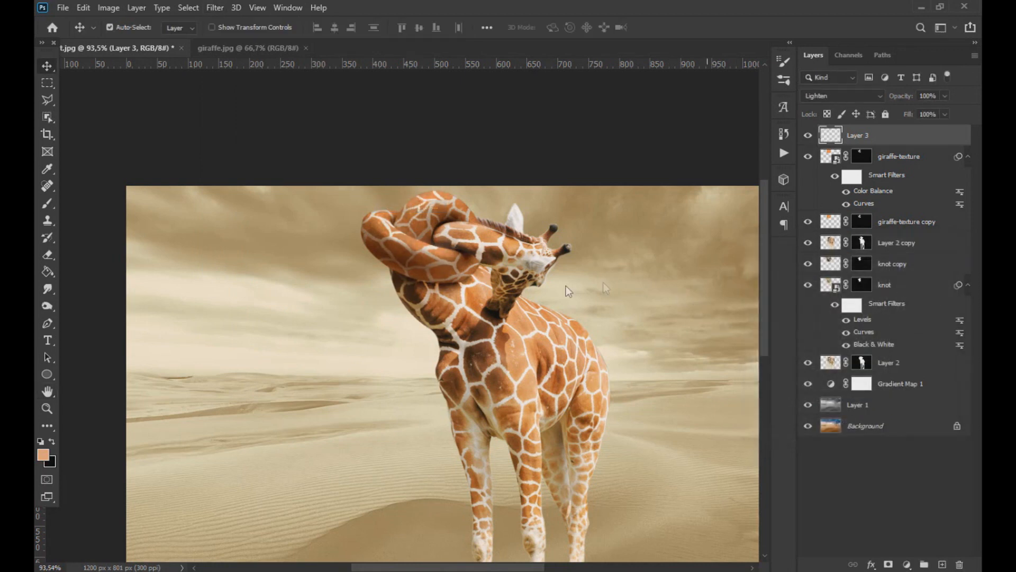
scroll(548, 286, "down", 5)
scroll(279, 153, "up", 5)
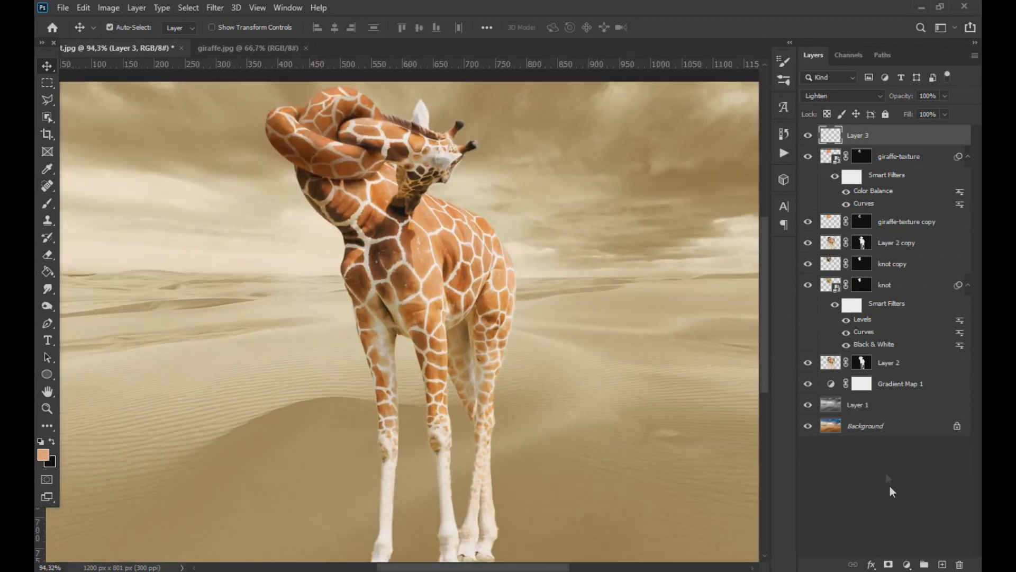
- Add a new layer above Layer 3, load the knot copy mask as a selection, and sample dark brown from the neck for the brush
left_click(942, 564)
left_click(865, 287, "ctrl")
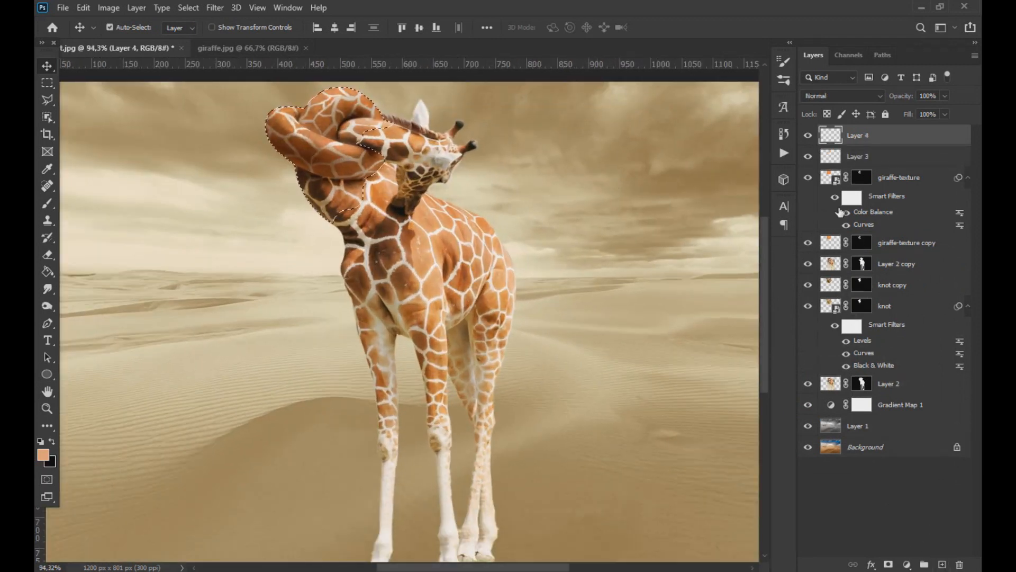
key("i")
left_click(309, 186)
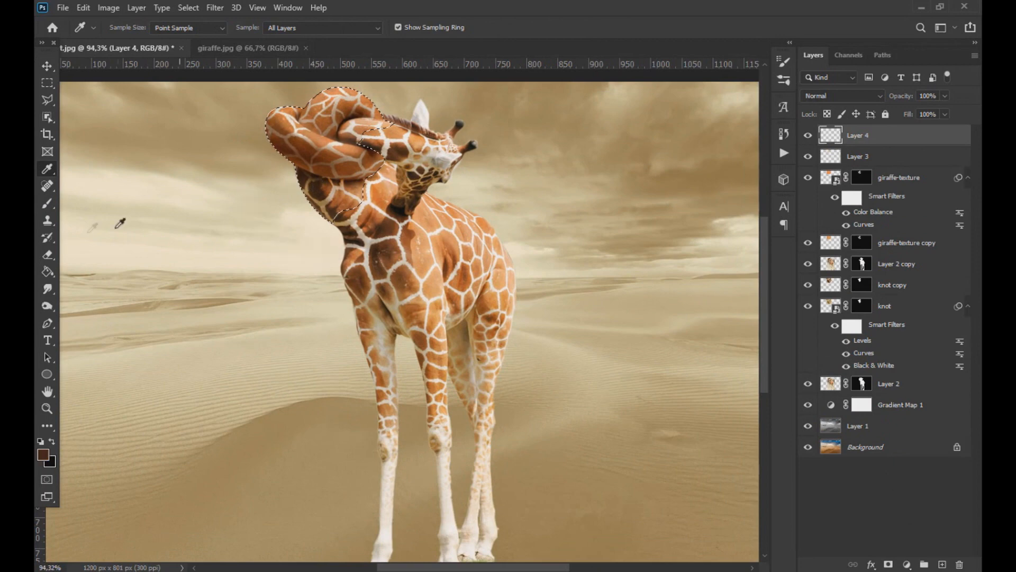
key("b")
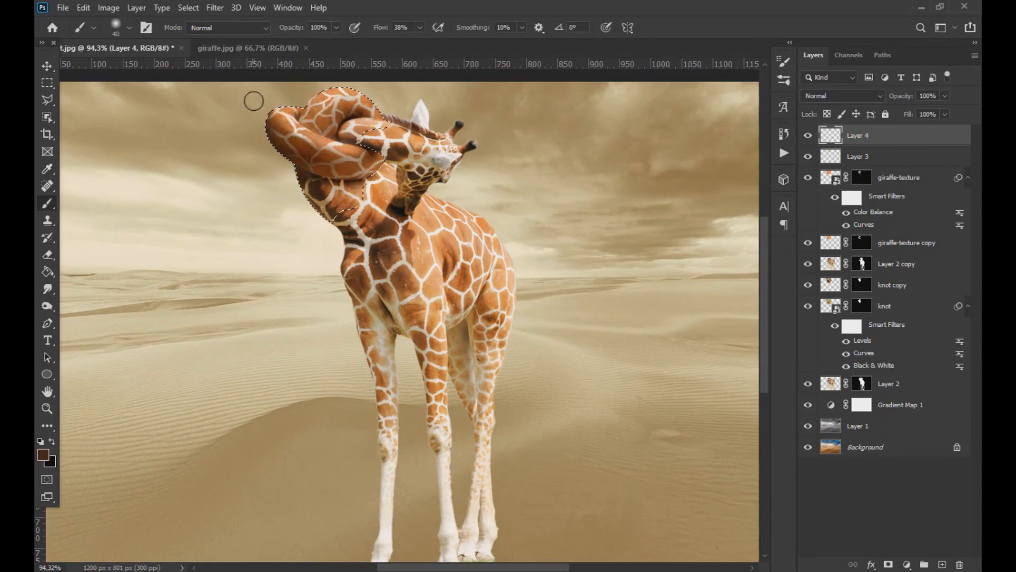
- Paint dark brown shadows along the knot's underside and folds on Layer 4 with a soft brush of about 13 px
scroll(286, 138, "up", 3)
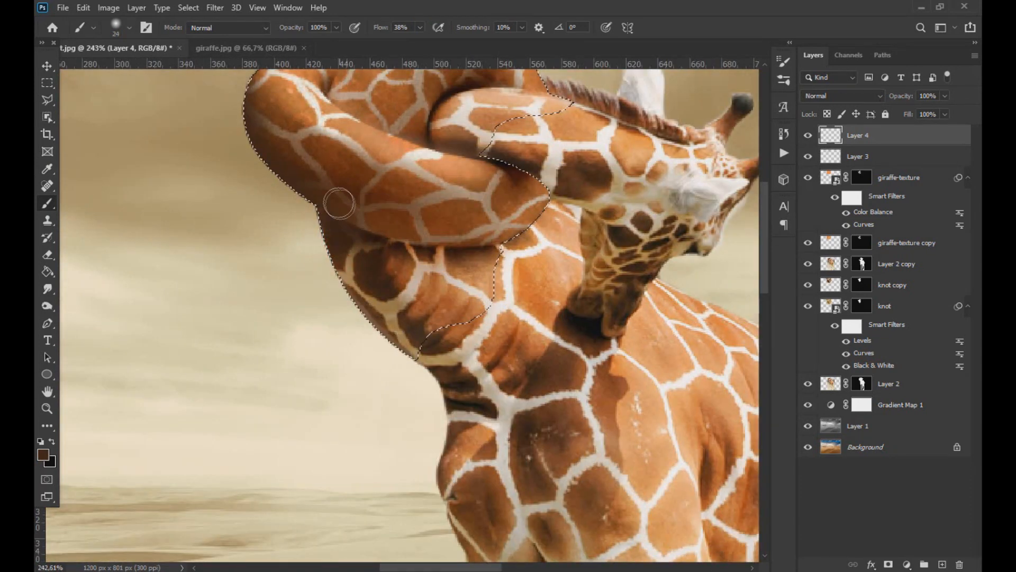
right_click(341, 207, "alt")
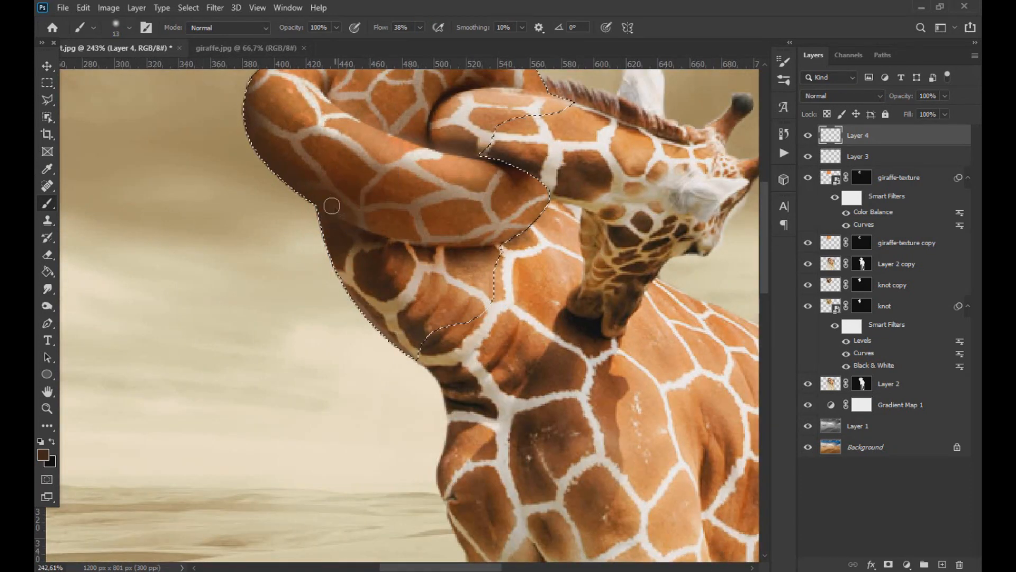
scroll(332, 206, "up", 3)
mouse_move(324, 189)
left_mouse_down()
mouse_move(323, 172)
mouse_move(328, 197)
left_mouse_up()
mouse_move(431, 227)
left_mouse_down()
mouse_move(443, 192)
mouse_move(422, 229)
mouse_move(428, 222)
left_mouse_up()
- Apply a 2.8 px Gaussian Blur to the shadows on Layer 4 and clear the selection
left_click(216, 7)
mouse_move(254, 156)
left_click(408, 207)
left_click_drag(787, 447, 777, 445)
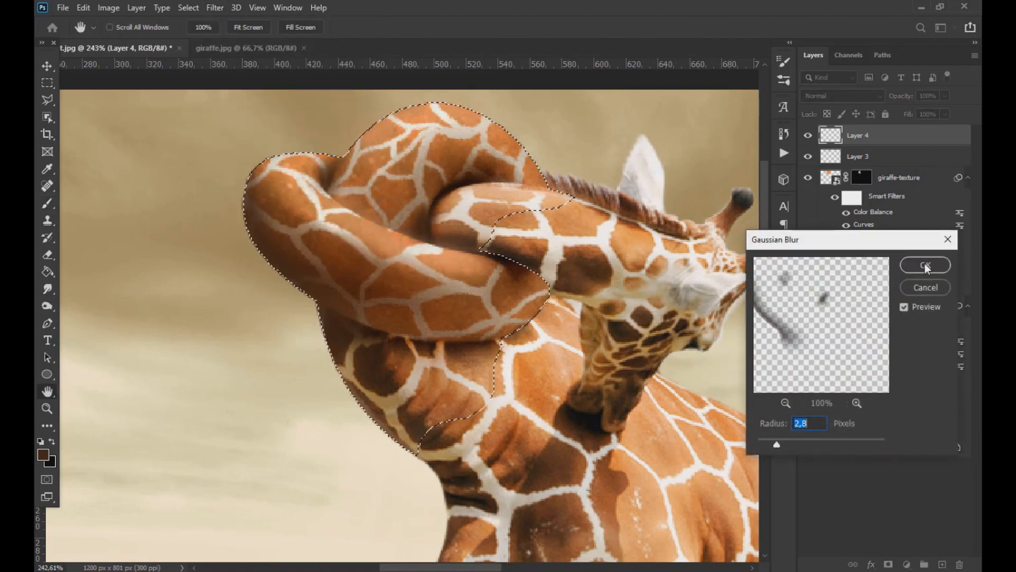
left_click(925, 266)
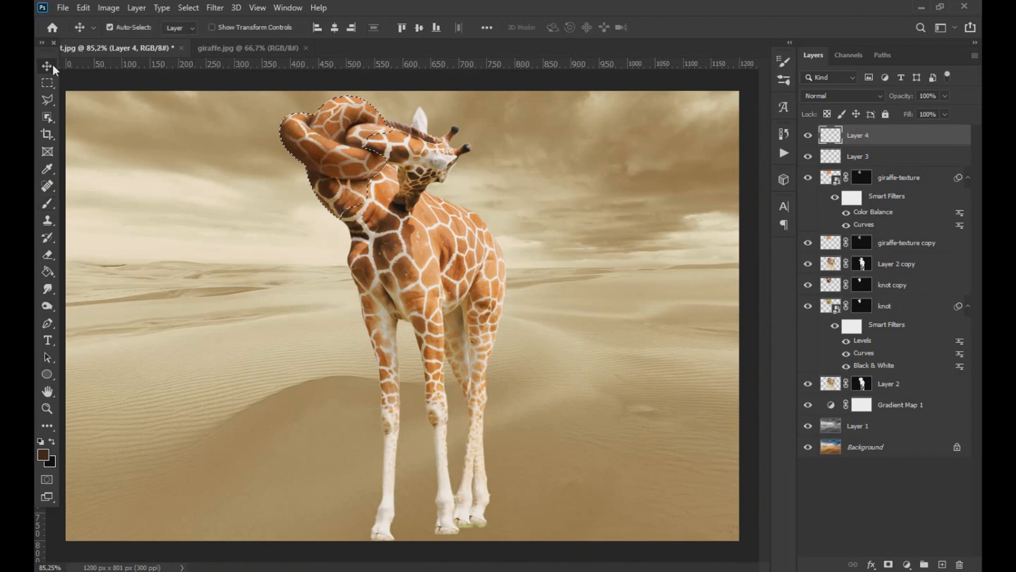
key("ctrl+d")
key("ctrl+minus")
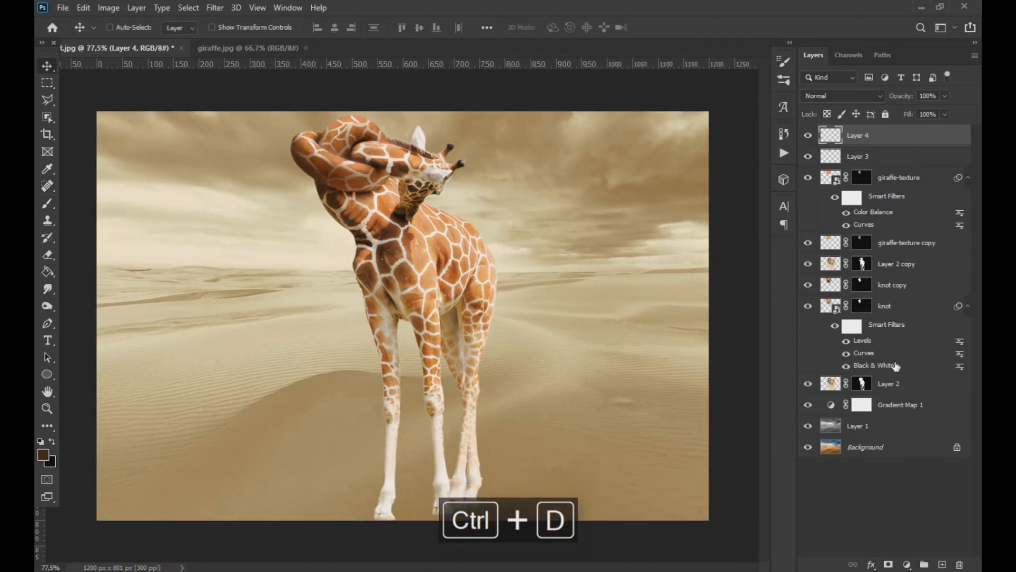
- Merge all giraffe, knot, texture and shading layers from Layer 2 up to Layer 4 into a single layer
left_click(894, 382, "ctrl")
left_click(895, 307, "ctrl")
left_click(896, 285, "ctrl")
left_click(895, 264, "ctrl")
left_click(892, 242, "ctrl")
left_click(885, 174, "ctrl")
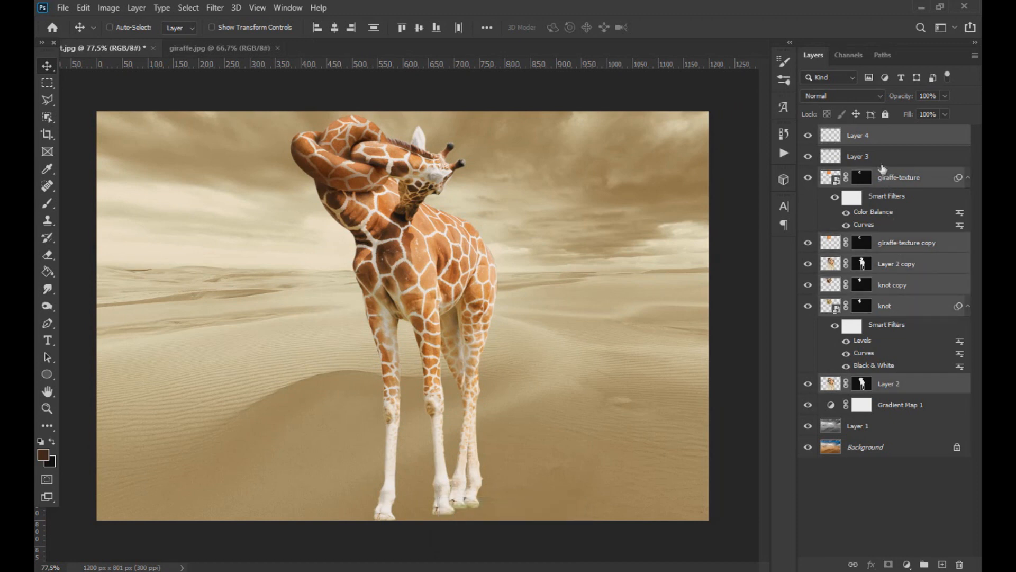
key("ctrl+e")
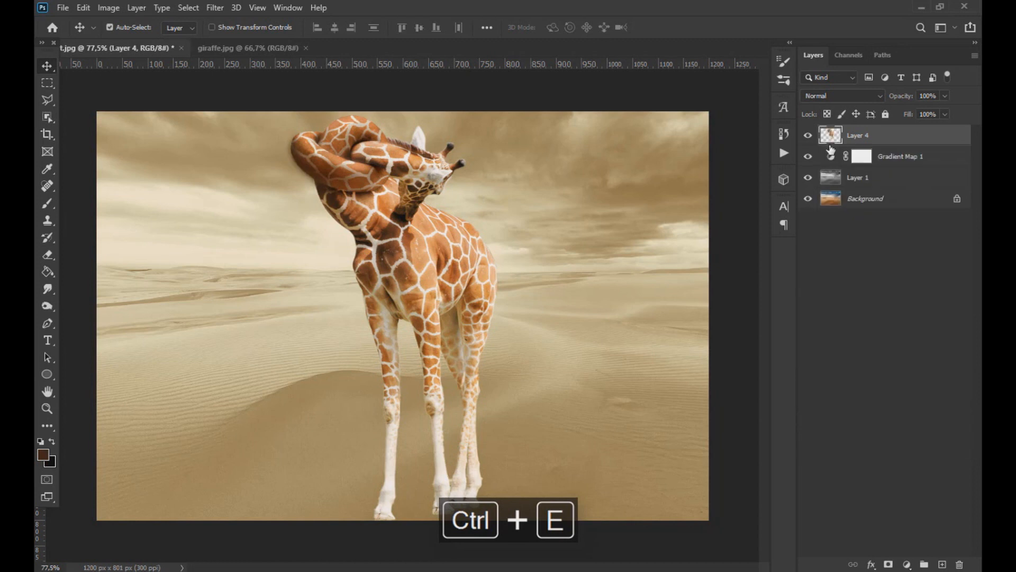
- Add a layer mask to the merged giraffe layer and hide the dark fringe around the knot with a soft black brush of about 19 px
left_click(48, 202)
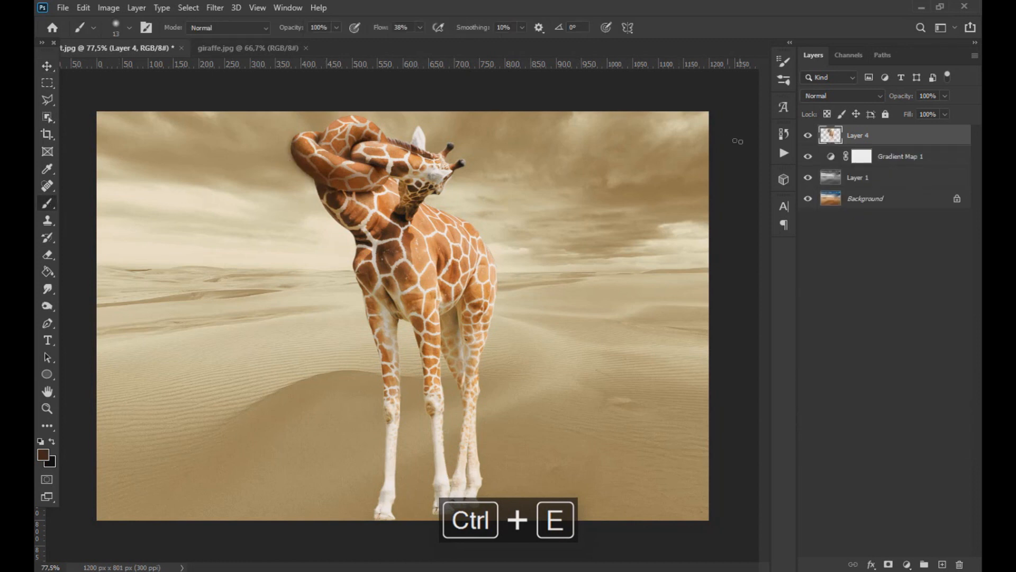
left_click(888, 564)
left_click(128, 28)
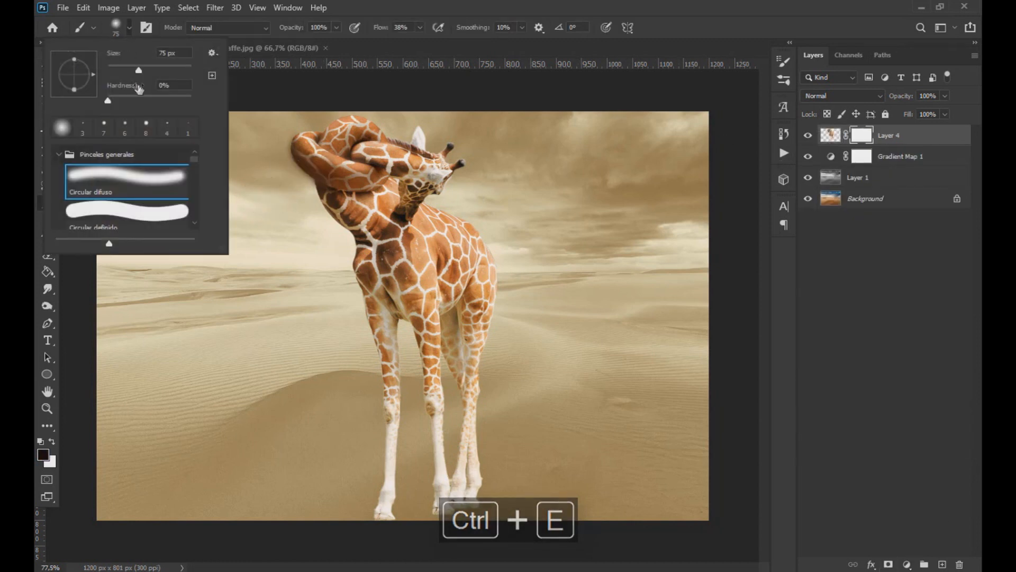
right_click(272, 164, "alt")
scroll(272, 175, "up", 5)
key("bracketleft")
key("bracketleft")
key("bracketleft")
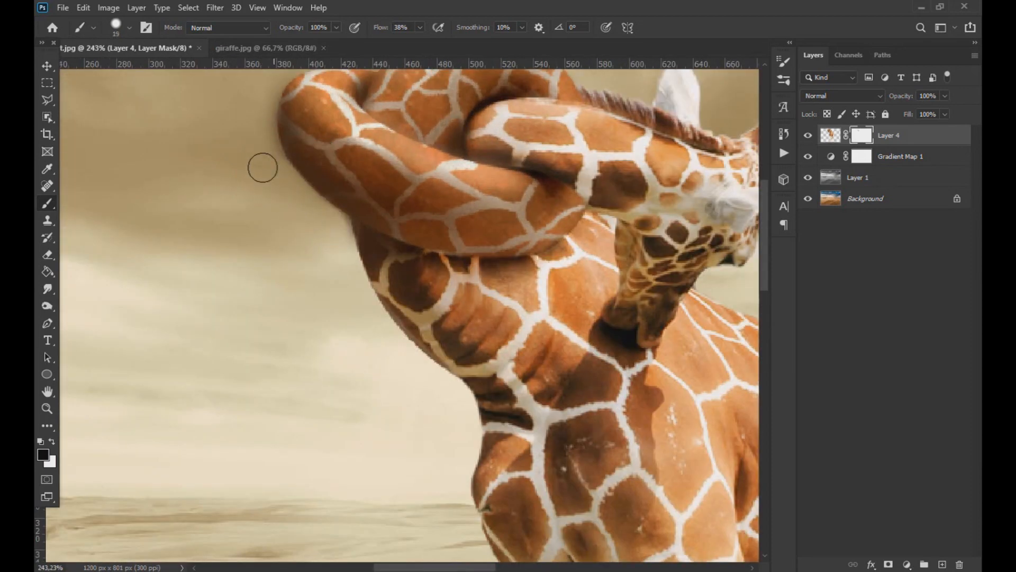
scroll(270, 157, "up", 2)
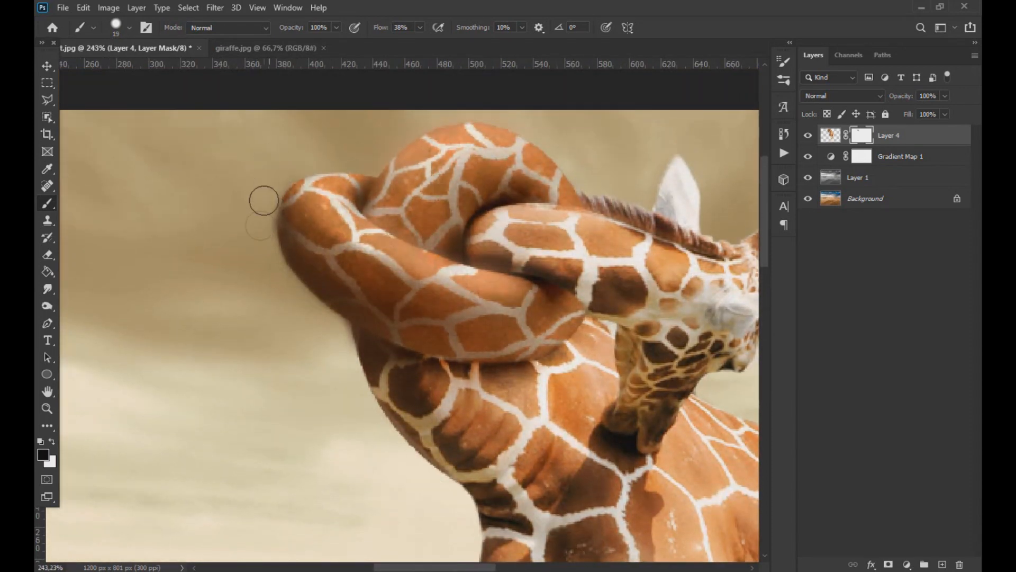
- Brighten the knot's upper surfaces on Layer 4's image with the Dodge tool at 34 px, Midtones range and 36% exposure
key("o")
right_click(295, 323, "alt")
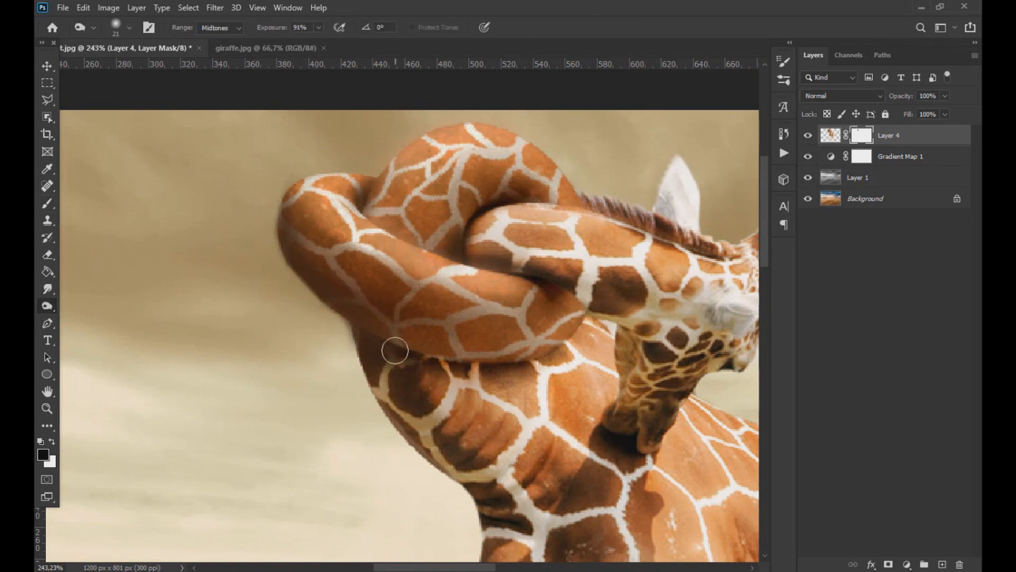
right_click(51, 307)
right_click(52, 307)
left_click(159, 302)
right_click(249, 265, "alt")
right_click(430, 268, "alt")
key("ctrl+2")
right_click(404, 268, "alt")
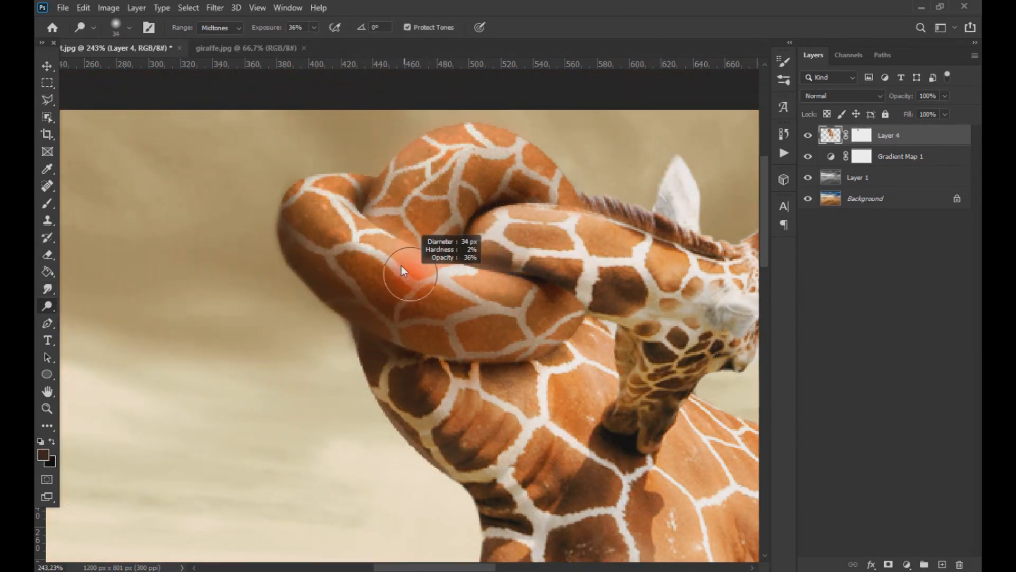
left_click_drag(389, 195, 459, 132)
- Darken the knot's lower outer edge with the Burn tool at about 13 px, Midtones range and 91% exposure
right_click(48, 311)
left_click(88, 318)
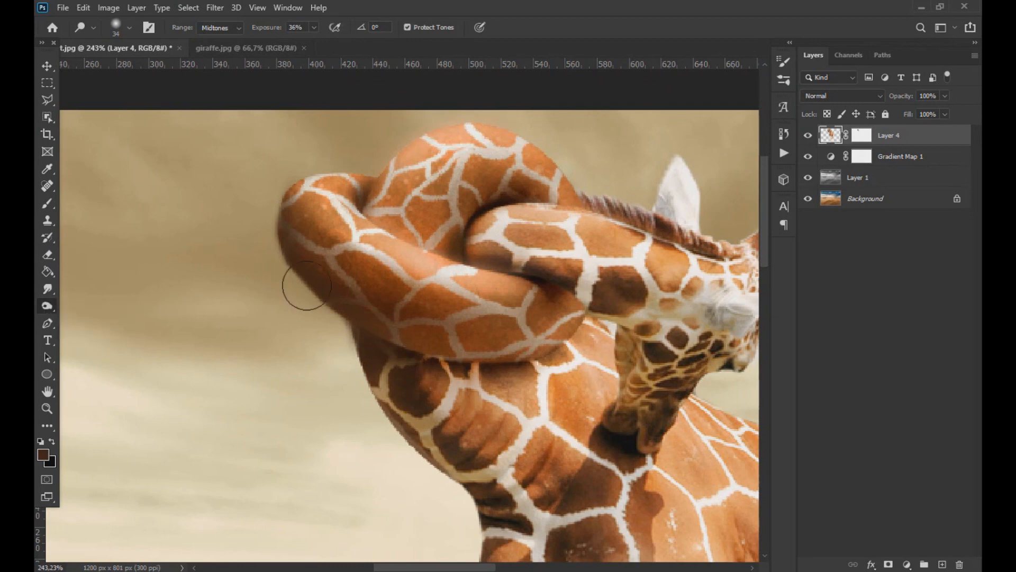
right_click(340, 333, "alt")
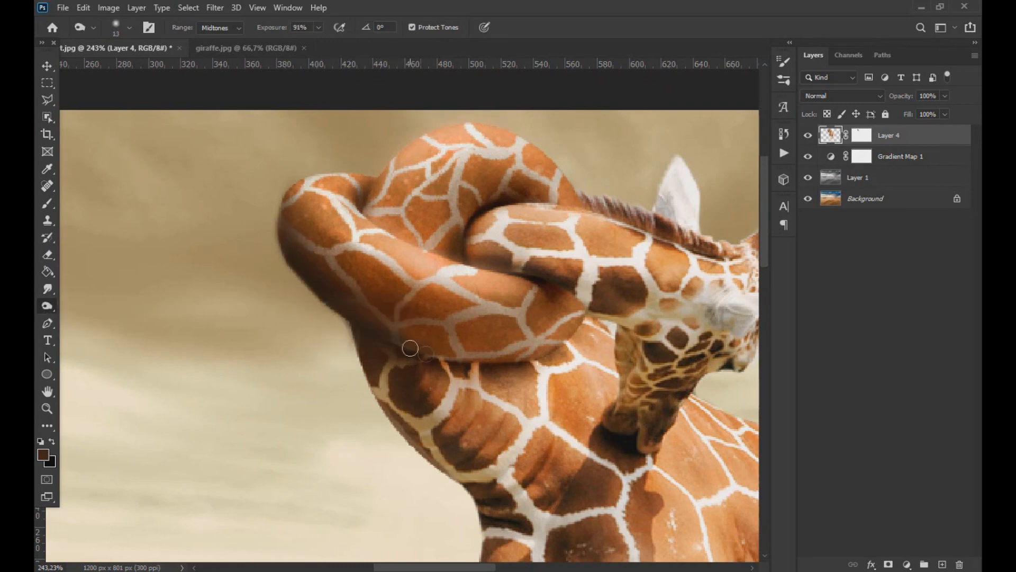
key("ctrl+0")
key("v")
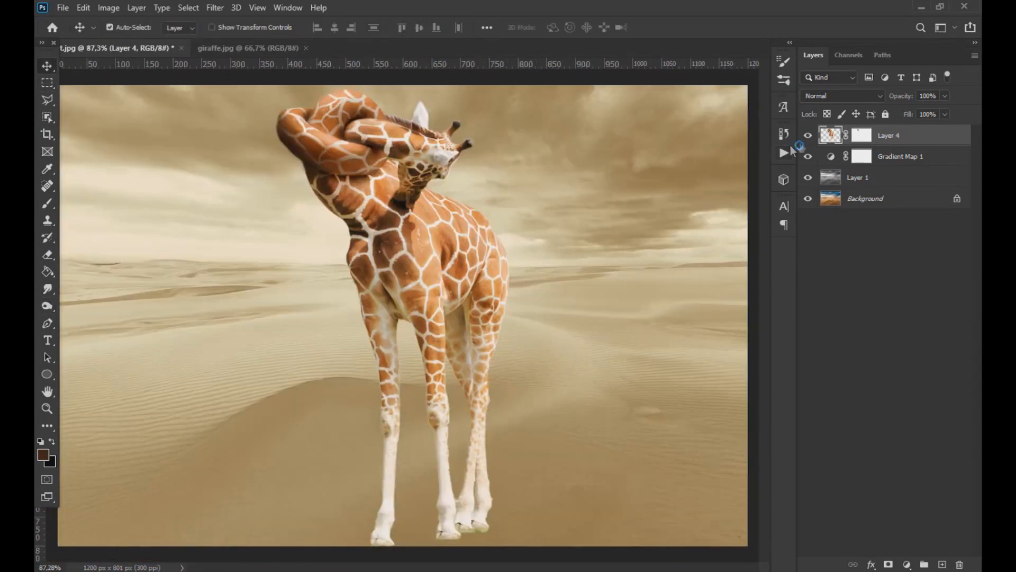
- Scale the giraffe up slightly and reposition it so its hooves run past the image's lower edge
scroll(683, 191, "down", 3)
key("ctrl+t")
left_click_drag(470, 172, 476, 160)
left_click_drag(448, 212, 446, 229)
left_click(48, 66)
scroll(346, 181, "up", 2)
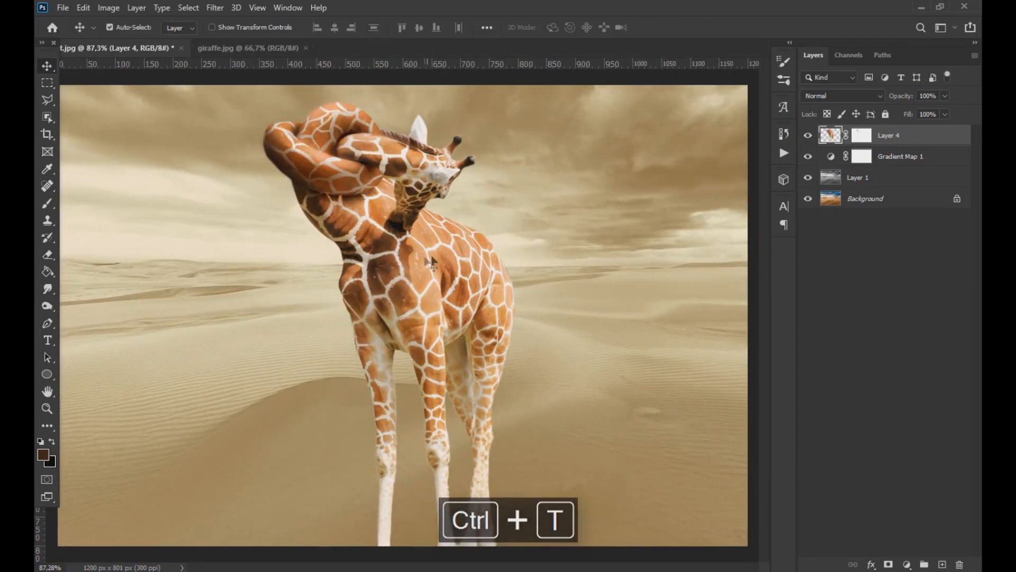
left_click_drag(430, 264, 442, 263)
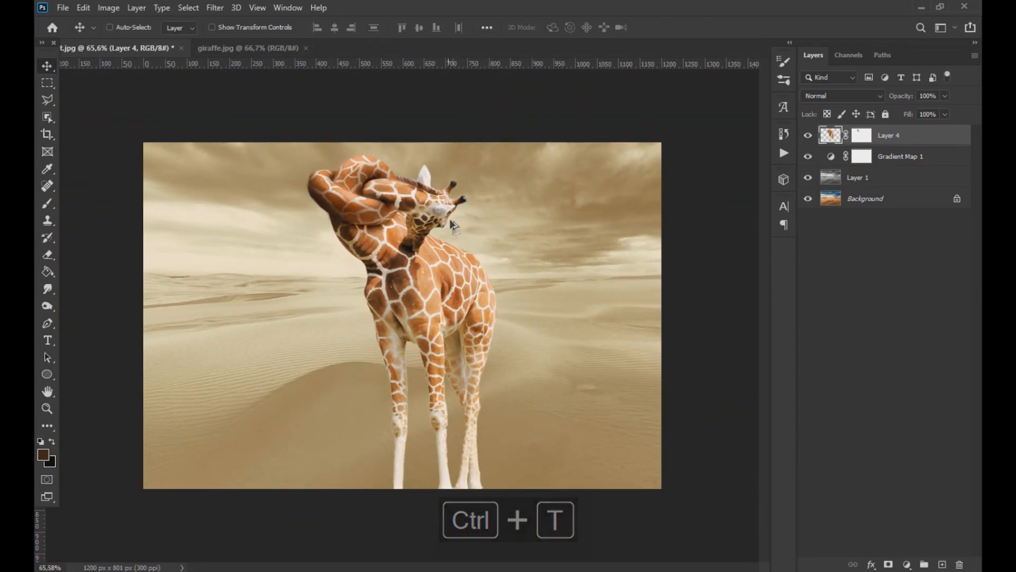
key("ctrl")
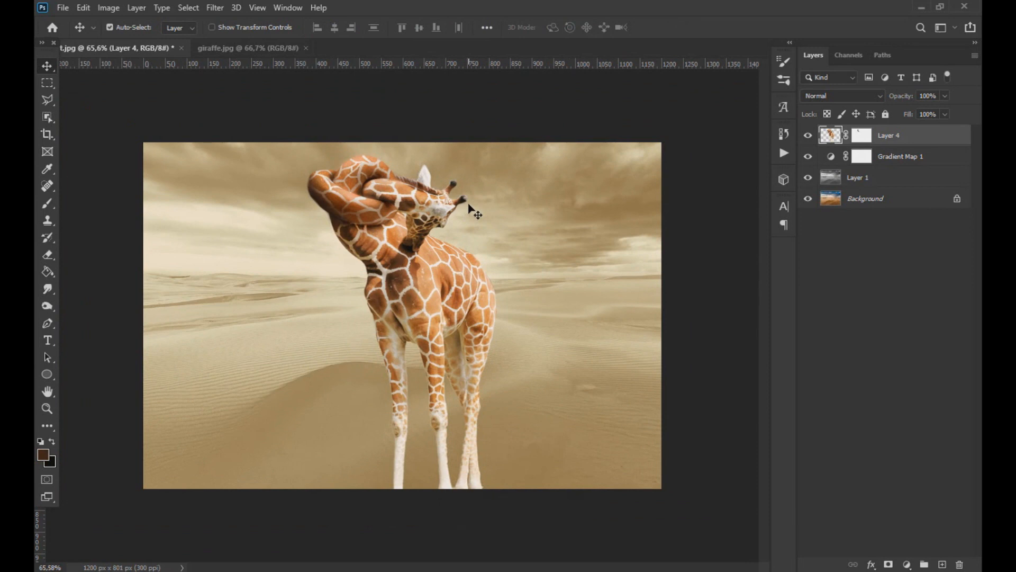
- Brighten Layer 4's darker tones and midtones with Curves, mapping input 88 to output 117
left_click(108, 7)
mouse_move(141, 43)
left_click(259, 66)
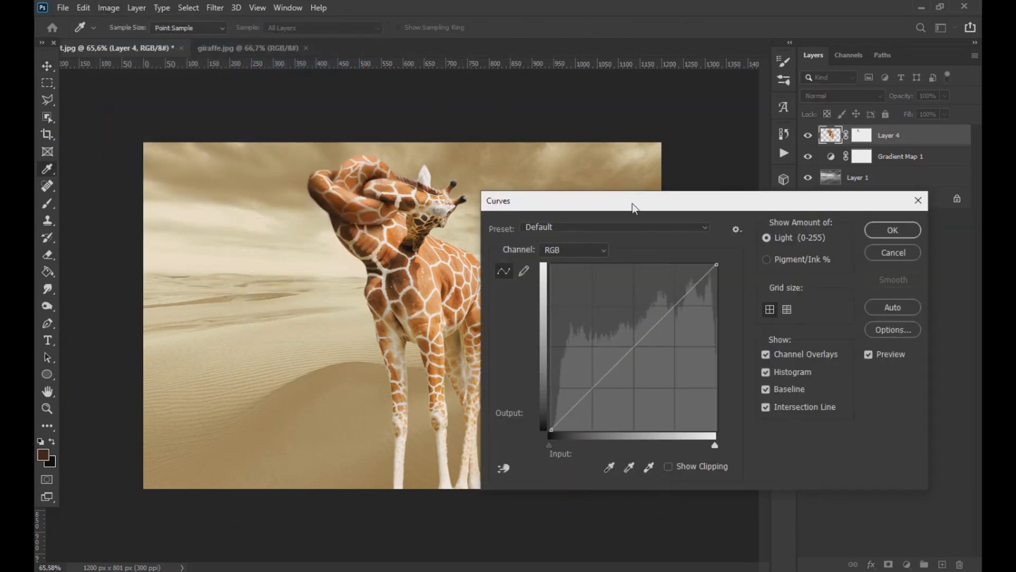
left_click_drag(656, 214, 764, 196)
left_click_drag(743, 328, 717, 337)
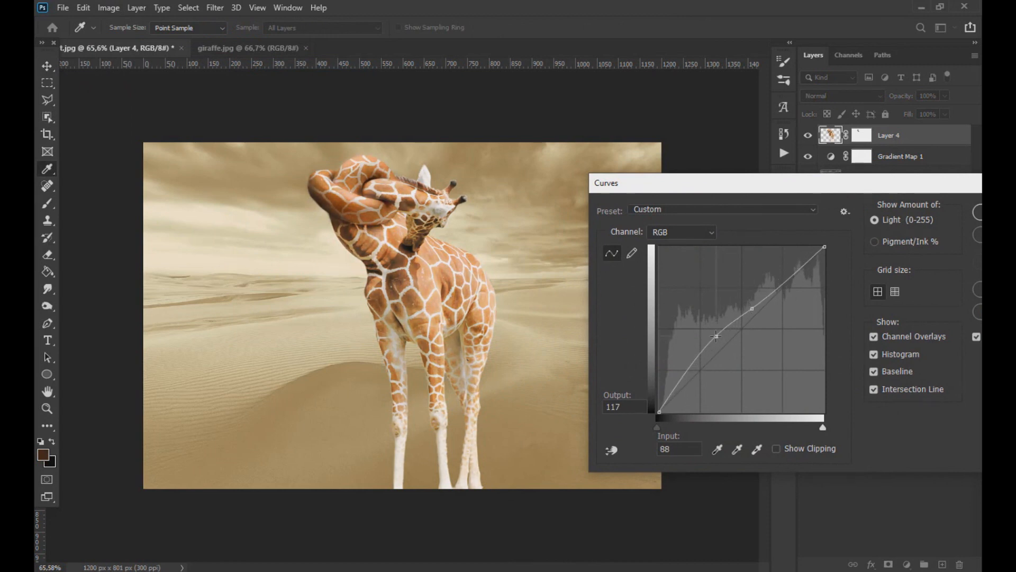
left_click(975, 214)
- Merge the Gradient Map, Layer 1 and Background layers into one, and duplicate the merged desert layer
left_click(876, 183)
left_click(876, 201, "shift")
key("ctrl+e")
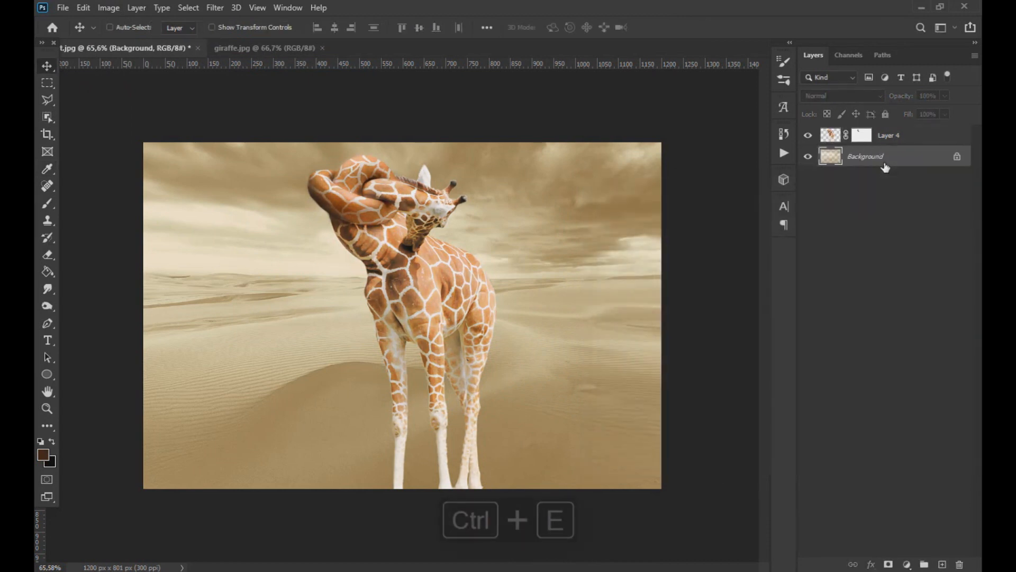
key("ctrl+j")
- Increase the contrast of the Background copy with an S-shaped curve that lowers the shadows and slightly raises the highlights
left_click(108, 7)
mouse_move(133, 36)
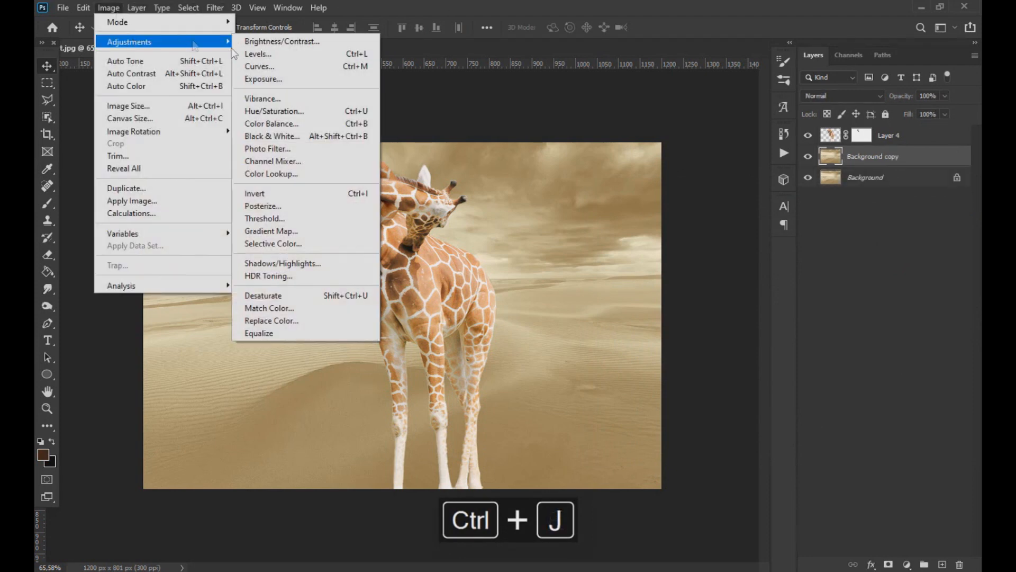
left_click(275, 61)
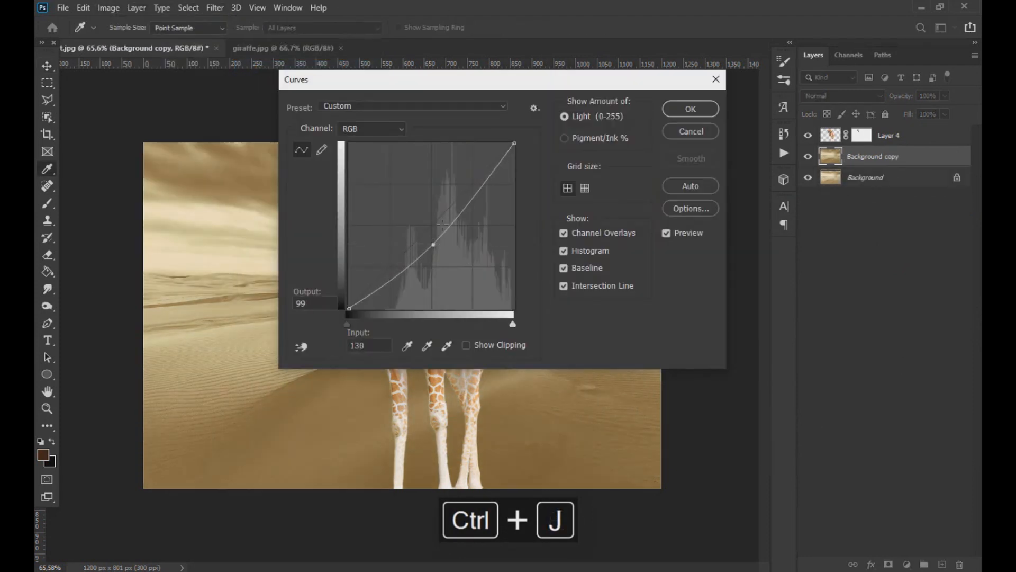
left_click_drag(481, 81, 743, 188)
left_click_drag(721, 318, 721, 313)
left_click_drag(694, 352, 670, 365)
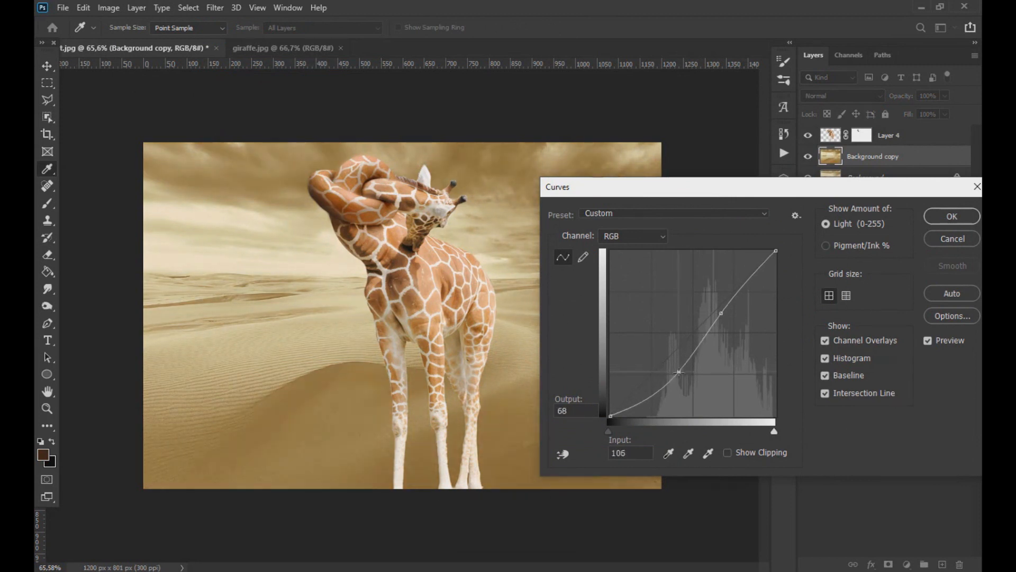
left_click(951, 214)
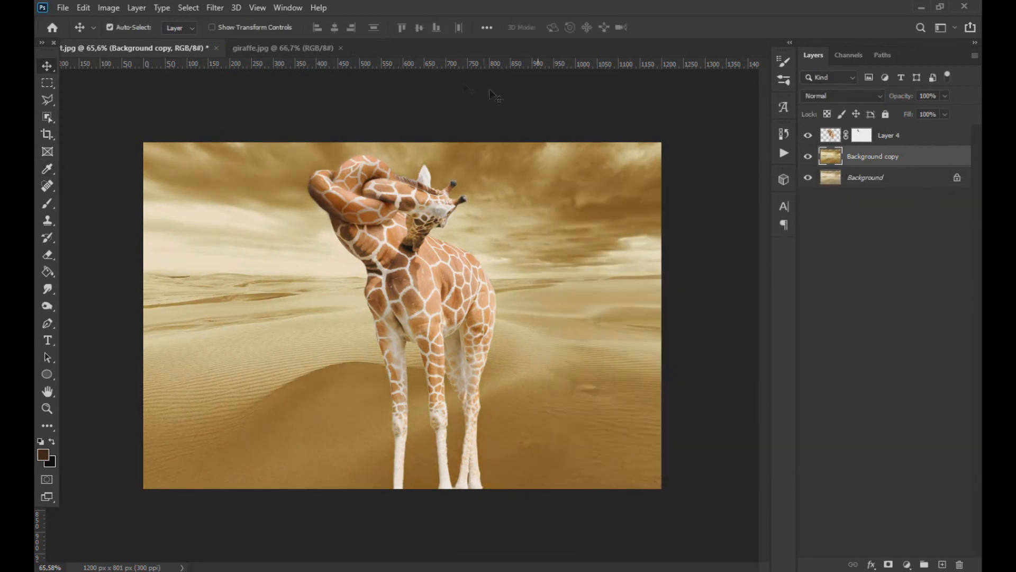
- Fill a new layer below the giraffe with an orange sampled from its coat, using Color blending and 32% opacity
left_click(47, 169)
left_click(419, 261)
left_click(943, 565)
left_click(47, 272)
left_click(170, 264)
left_click(47, 65)
left_click(842, 95)
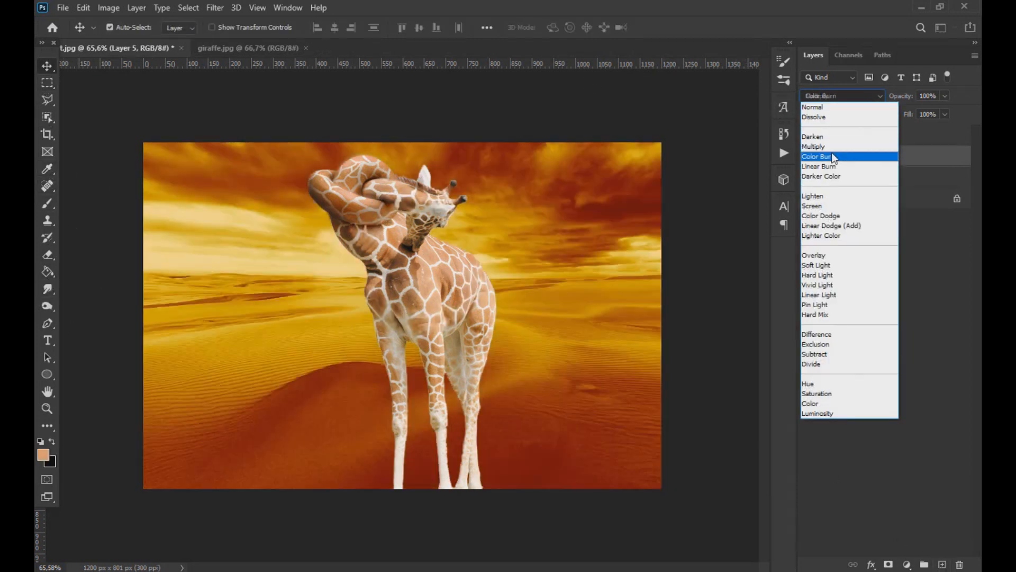
left_click(826, 404)
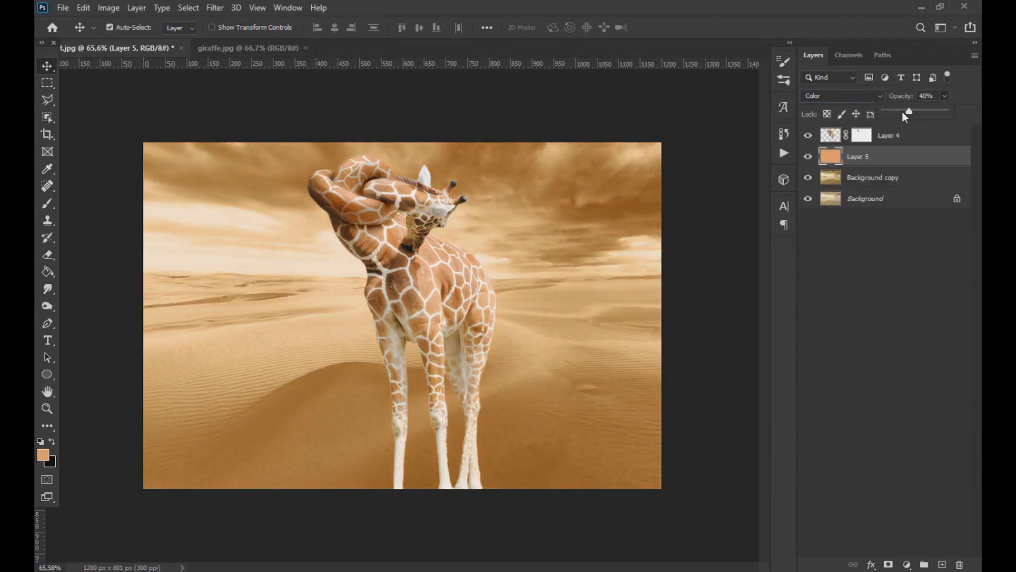
- Clean up the edges around the giraffe's legs on Layer 4's mask with a black 10 px brush at 84% flow
left_click(860, 136)
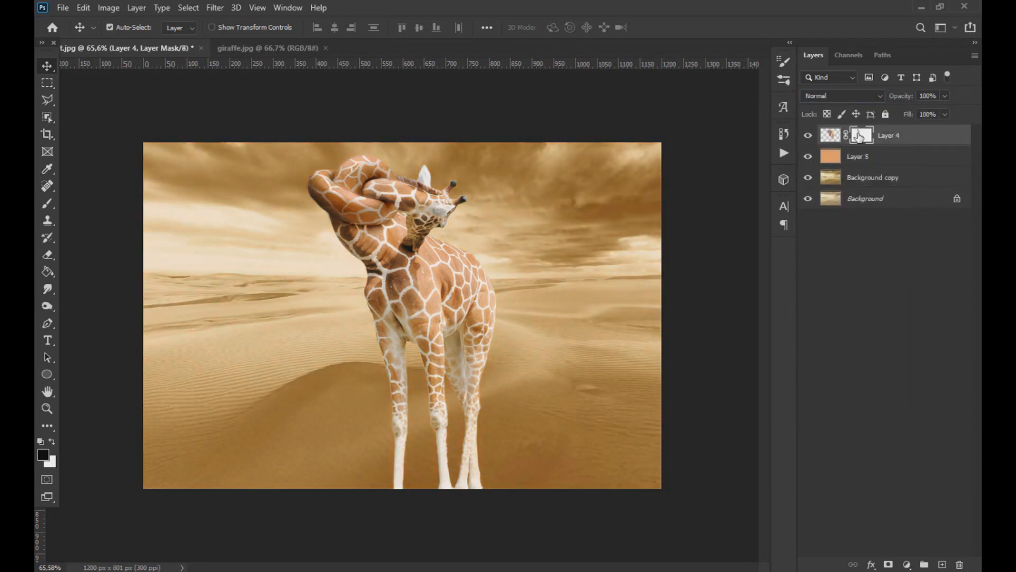
left_click(48, 207)
left_click(128, 32)
left_click(420, 28)
left_click_drag(417, 41, 447, 42)
scroll(465, 441, "up", 6)
right_click(471, 441, "alt")
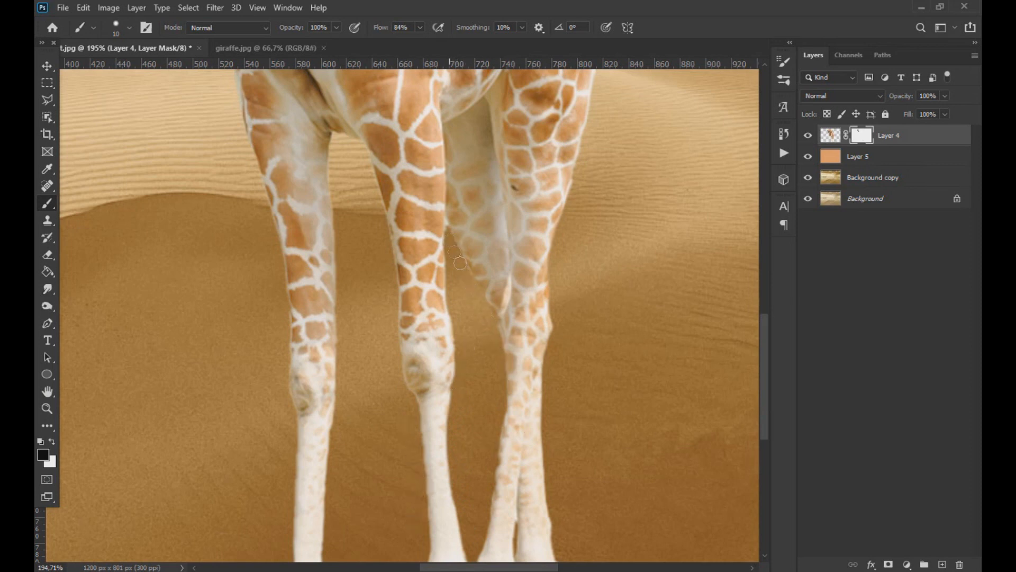
scroll(455, 275, "down", 7)
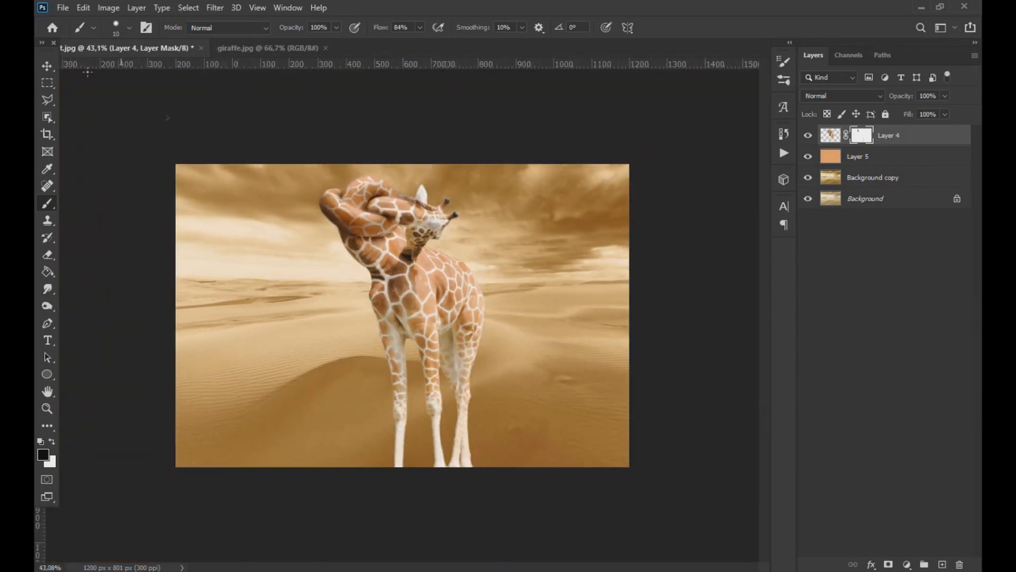
- Shift the giraffe slightly to the left in the scene and merge Layer 5 and the Background copy into the Background
key("v")
left_click_drag(420, 289, 409, 292)
mouse_move(808, 156)
left_mouse_down()
mouse_move(808, 196)
mouse_move(808, 156)
left_mouse_up()
left_click(863, 156)
left_click(863, 199, "shift")
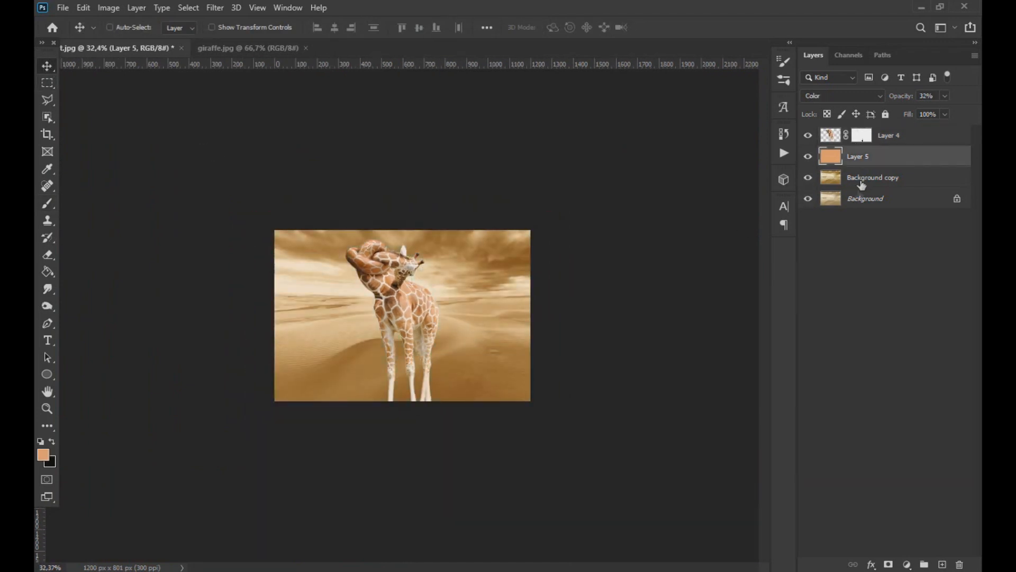
key("ctrl+e")
- Brighten the Background with a two-point curve, mapping input 155 to output 181 and slightly raising the darker tones
left_click(108, 7)
mouse_move(138, 39)
left_click(281, 70)
left_click_drag(447, 214, 417, 194)
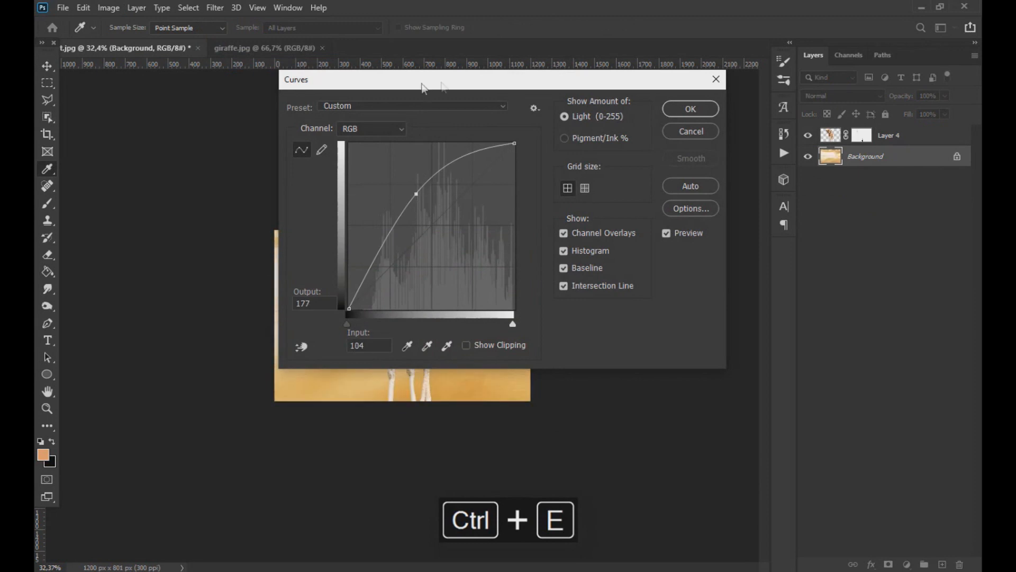
left_click_drag(422, 80, 703, 89)
left_click_drag(698, 221, 686, 255)
left_click(729, 215)
left_click_drag(730, 215, 731, 200)
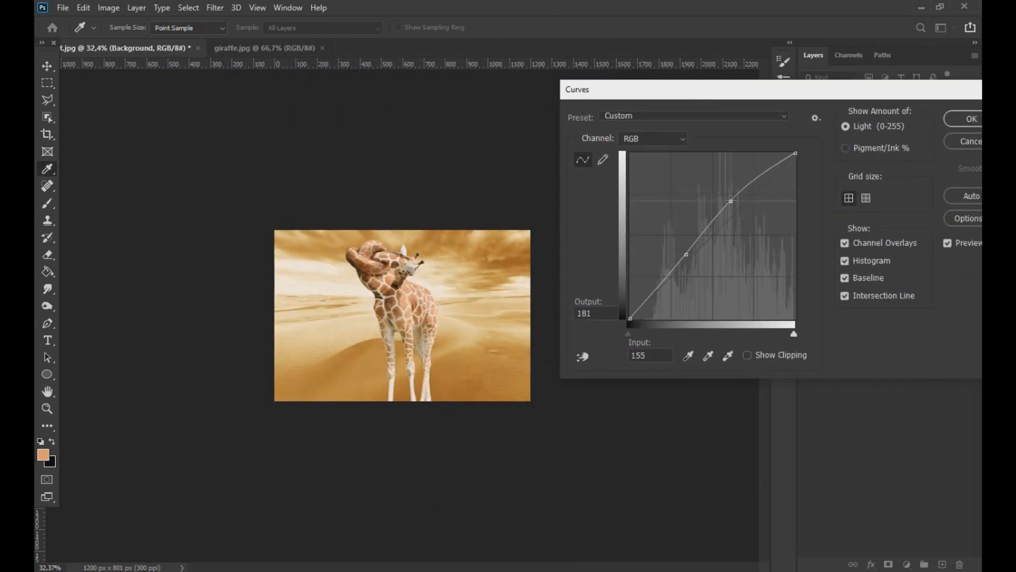
left_click(959, 118)
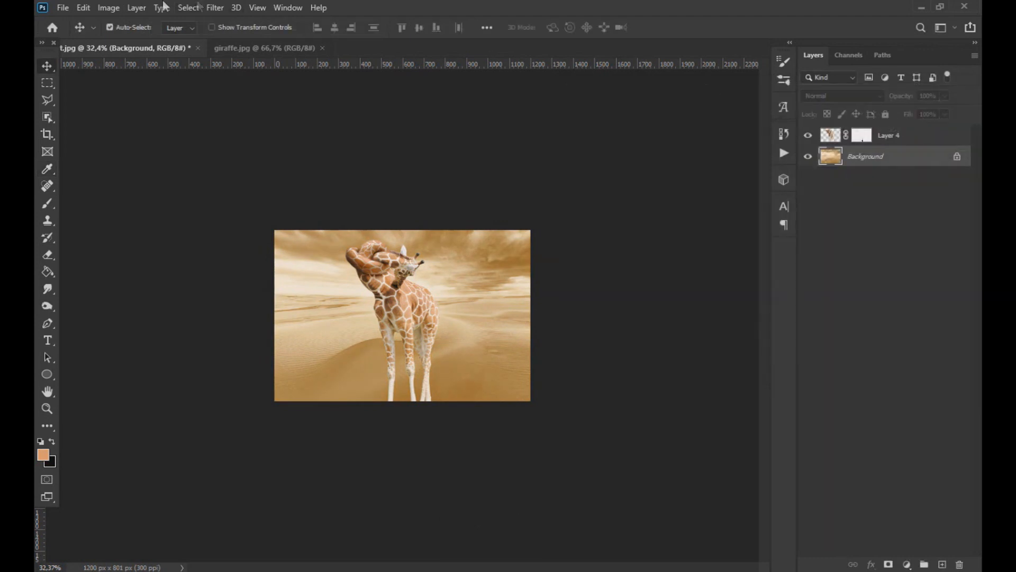
- Lower the Background's saturation moderately with Hue/Saturation
left_click(109, 7)
mouse_move(138, 38)
left_click(286, 111)
left_click_drag(724, 213, 695, 214)
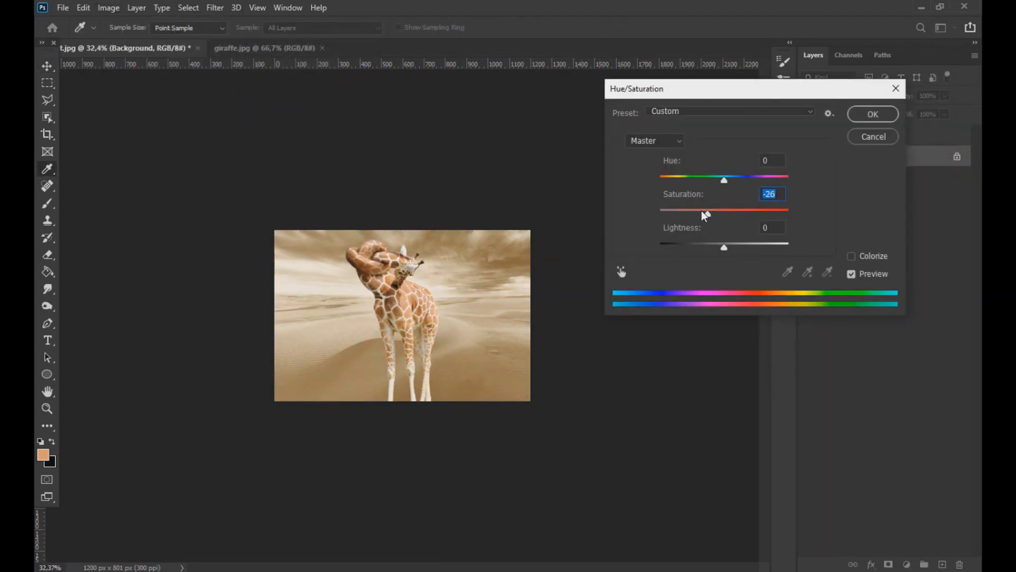
left_click(873, 114)
key("ctrl+0")
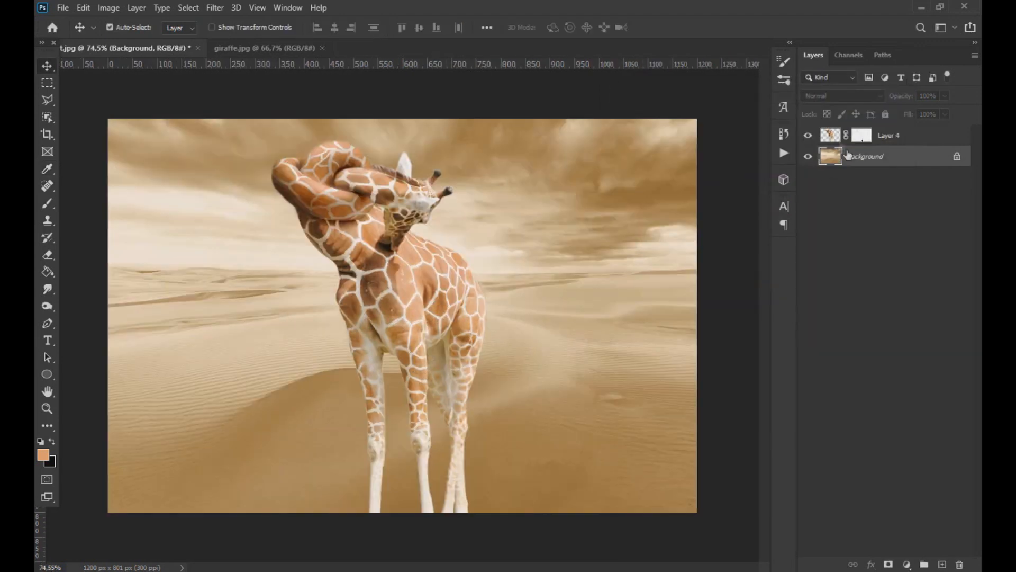
- Scale the giraffe down to about 79% and reposition it so its hooves stand near the image's lower edge
left_click(889, 135)
key("ctrl+t")
left_click_drag(483, 148, 464, 141)
left_click_drag(425, 193, 463, 234)
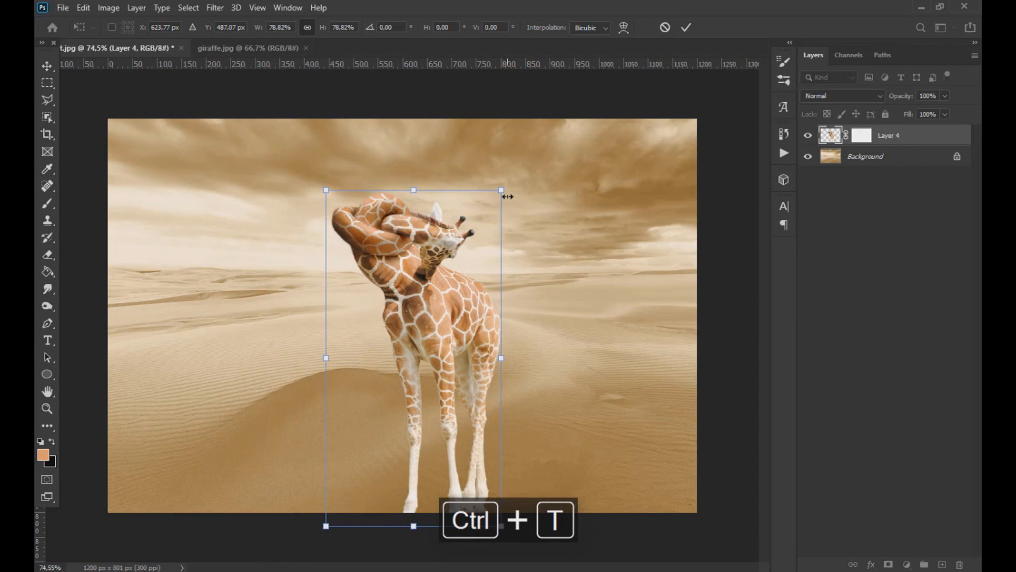
left_click_drag(507, 197, 505, 199)
key("Return")
- Add a new layer beneath the giraffe and paint a black shadow around its hooves with a 10 px brush
left_click(942, 564)
mouse_move(832, 156)
left_mouse_down()
mouse_move(834, 167)
mouse_move(834, 128)
left_mouse_up()
left_click(53, 208)
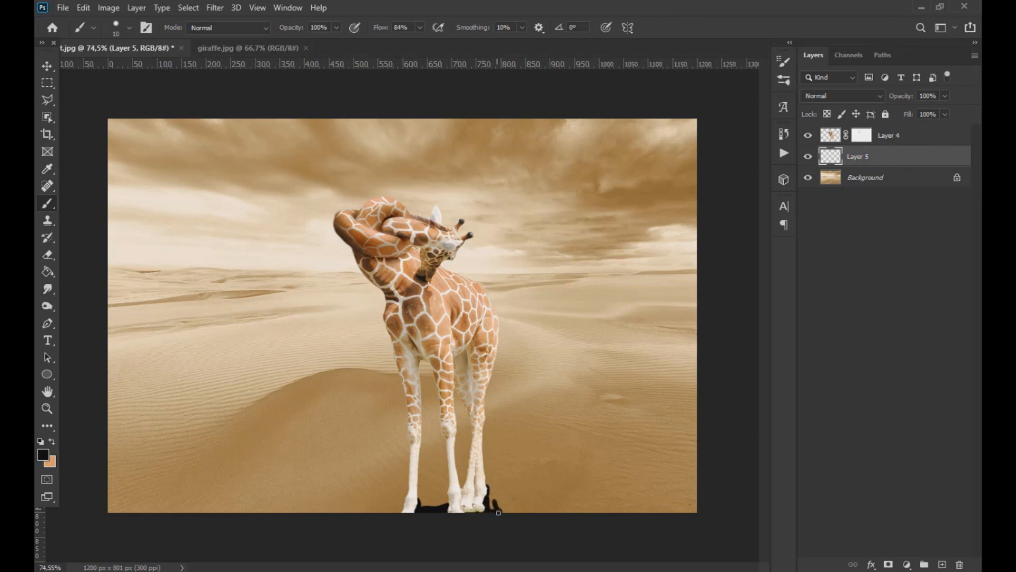
- Soften the hoof shadow with a Gaussian Blur of about 36 pixels radius
left_click(215, 8)
mouse_move(256, 167)
left_click(402, 215)
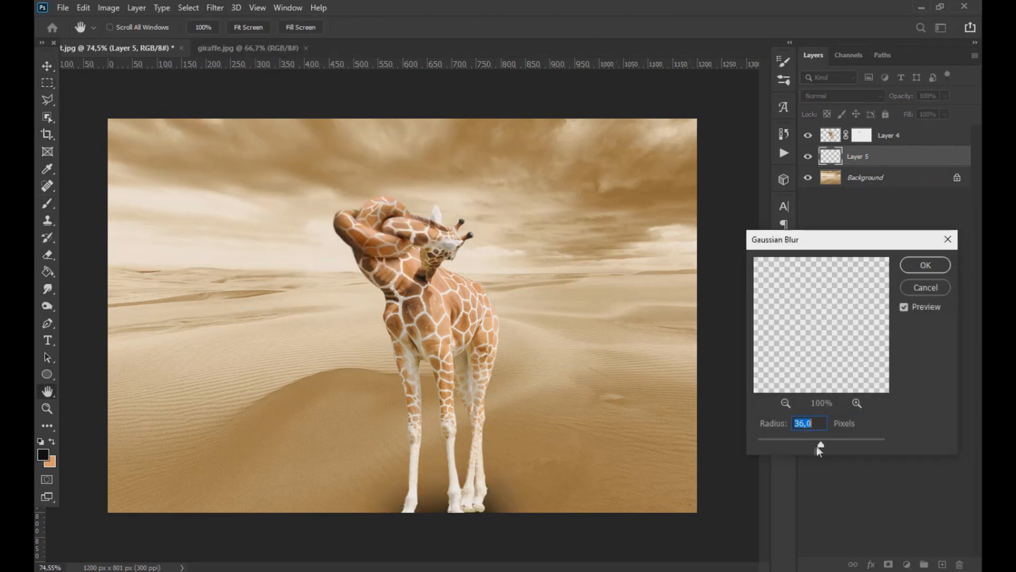
key("Return")
- Duplicate the blurred shadow layer, place the copy above the giraffe and set its opacity to 43%
key("ctrl+j")
left_click_drag(870, 166, 900, 129)
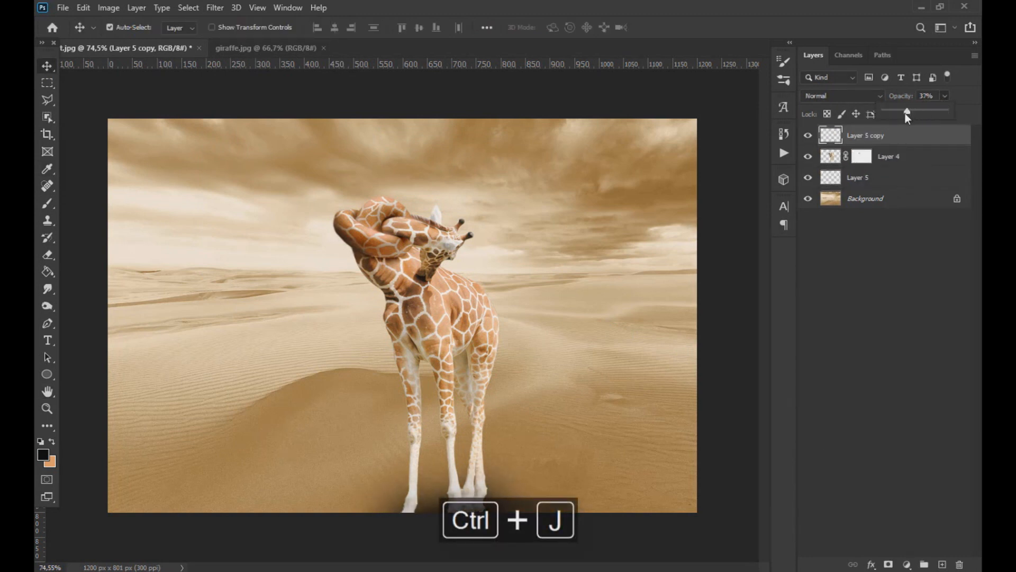
- Enlarge Layer 5 and Layer 5 copy together so the shadow spreads wider around the hooves
scroll(562, 117, "down", 2)
left_click(894, 178, "ctrl")
key("ctrl+t")
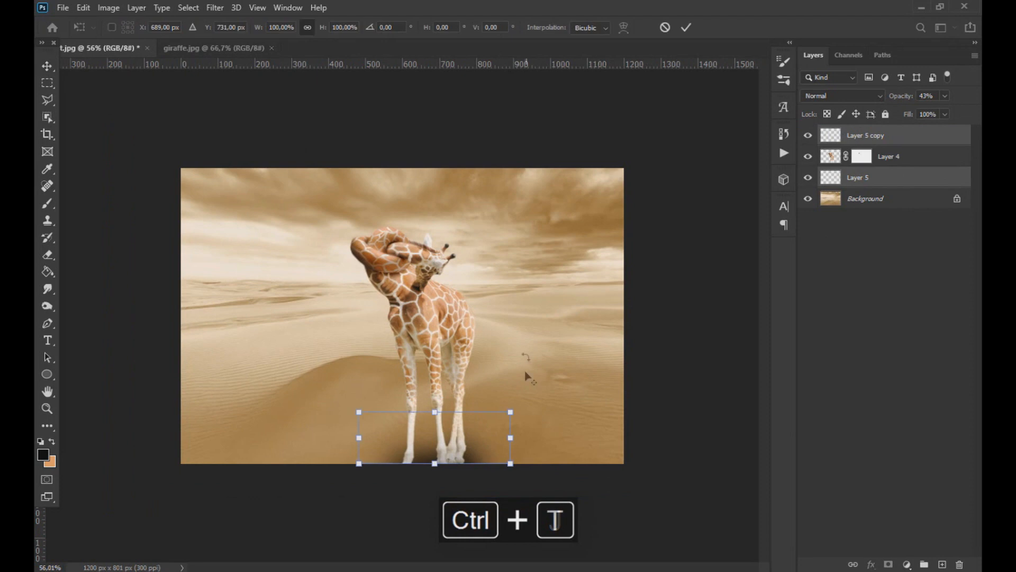
left_click_drag(535, 406, 588, 381)
key("Return")
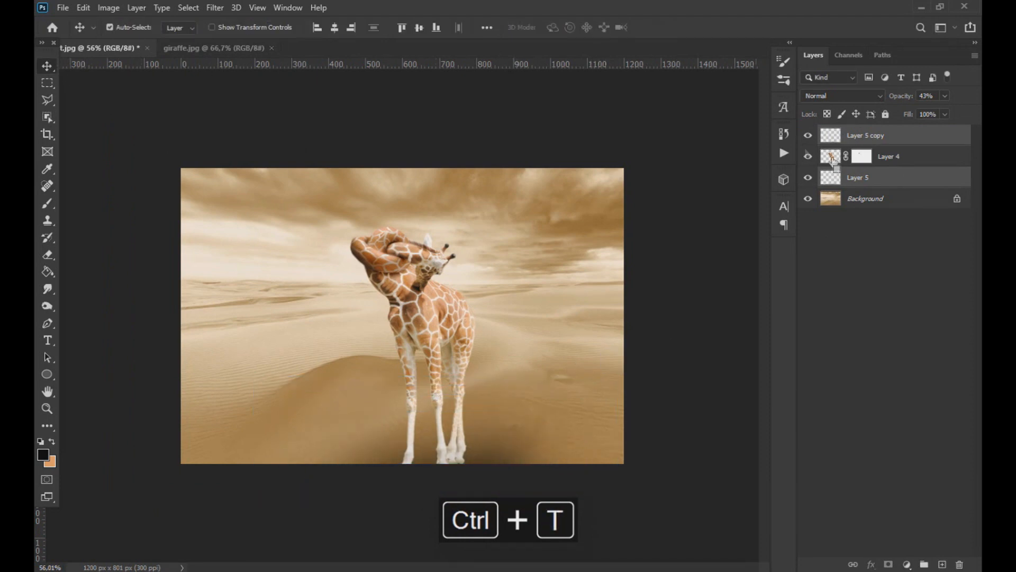
- Scale the giraffe and both shadow layers up together to 123.82%
key("ctrl+t")
left_click_drag(595, 221, 624, 193)
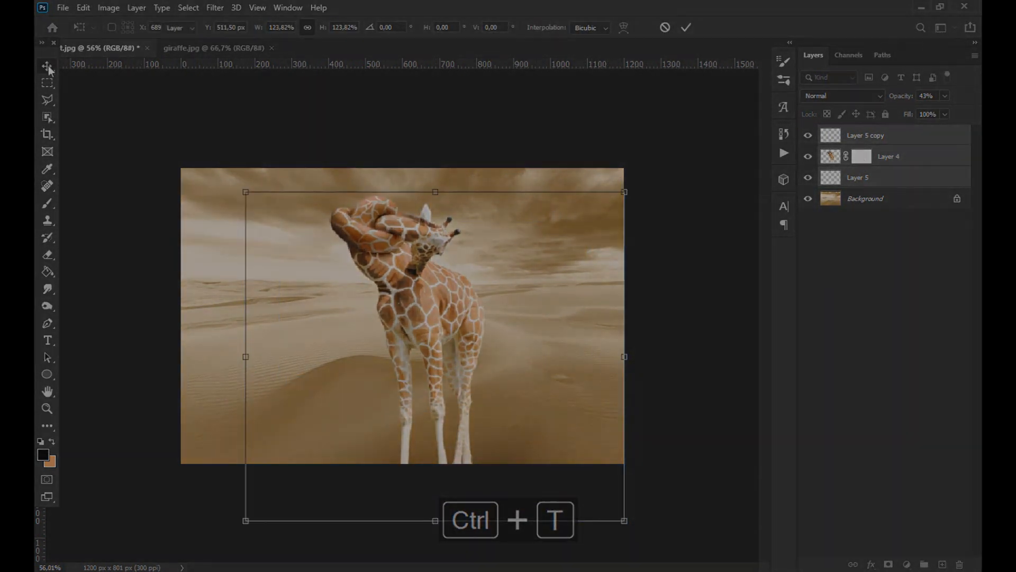